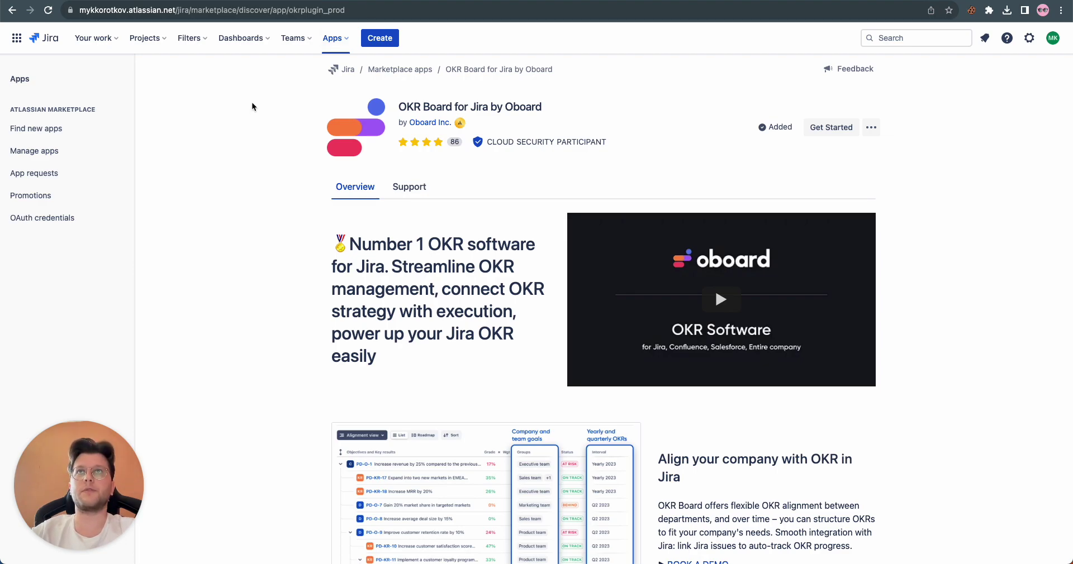
# Step: Launch OKR Board to show Product's Q3 2023 objectives: Company target with Mobile 1–3 aligned
pyautogui.click(333, 40)
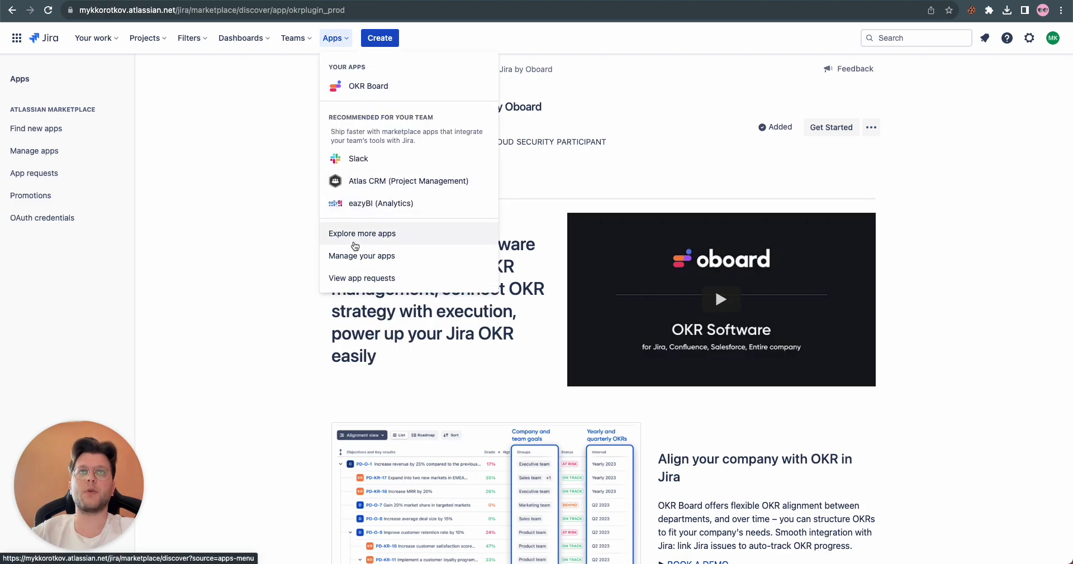
pyautogui.click(233, 238)
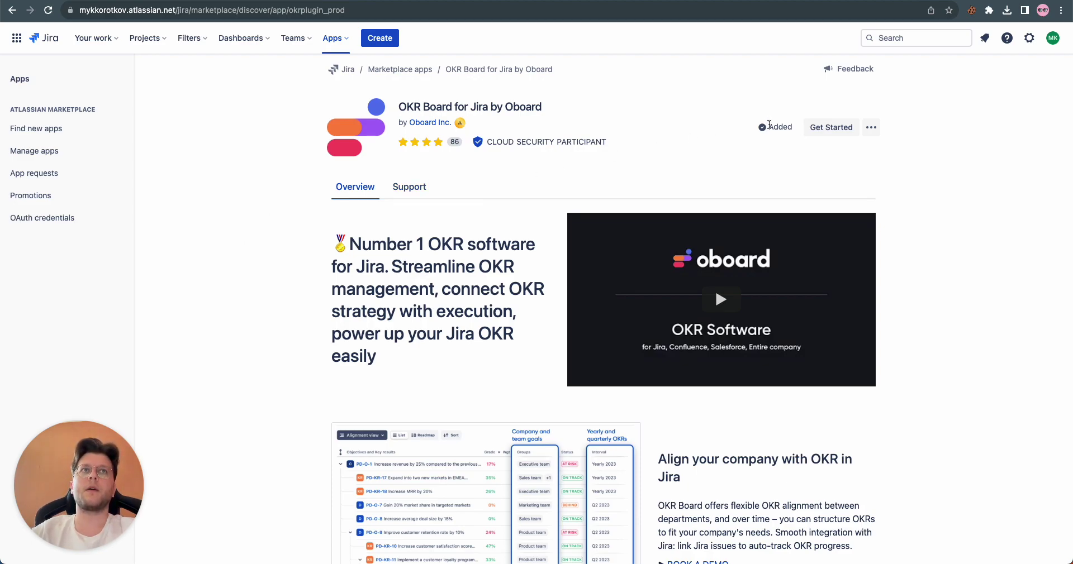
pyautogui.moveTo(769, 125)
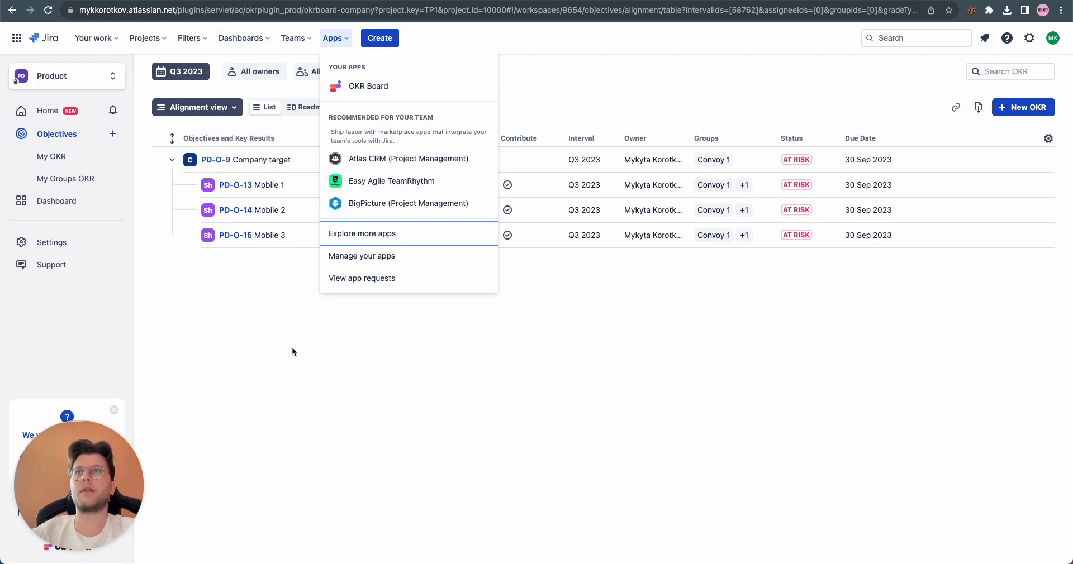
pyautogui.click(292, 348)
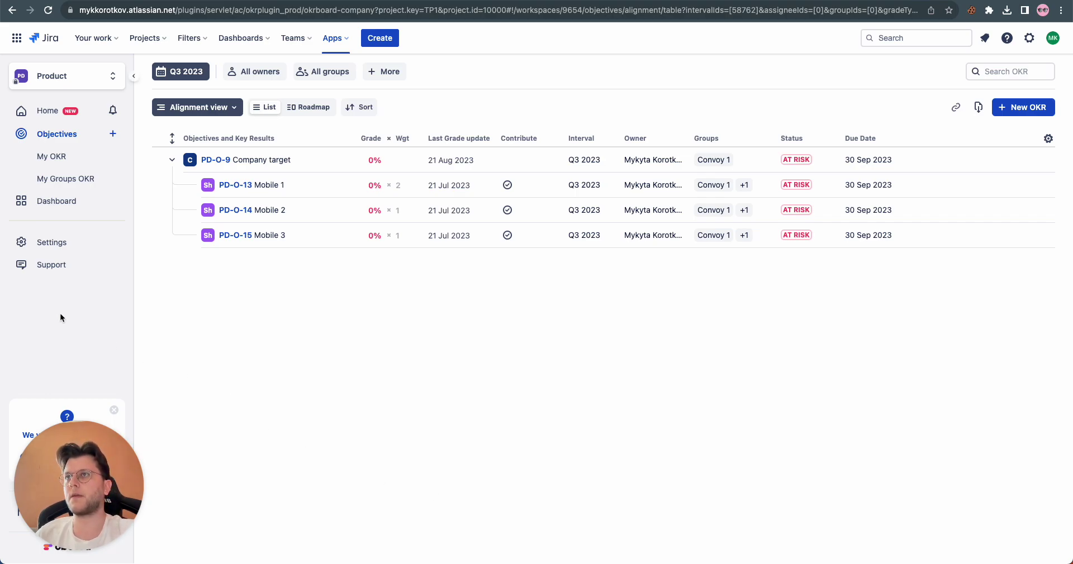
# Step: Show the plugin administrators list under Settings > Users & admins
pyautogui.click(44, 243)
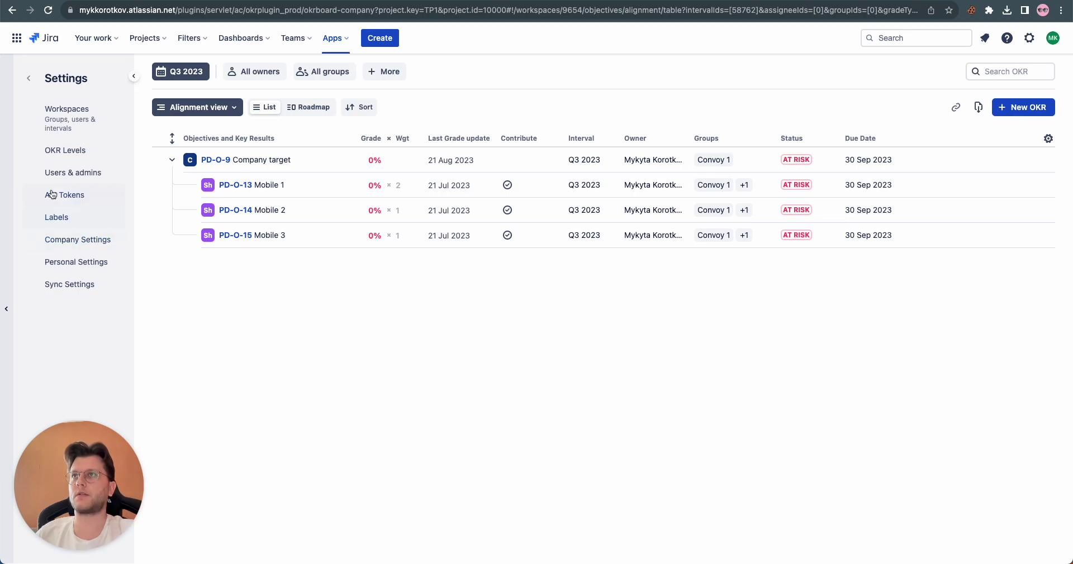
pyautogui.click(60, 171)
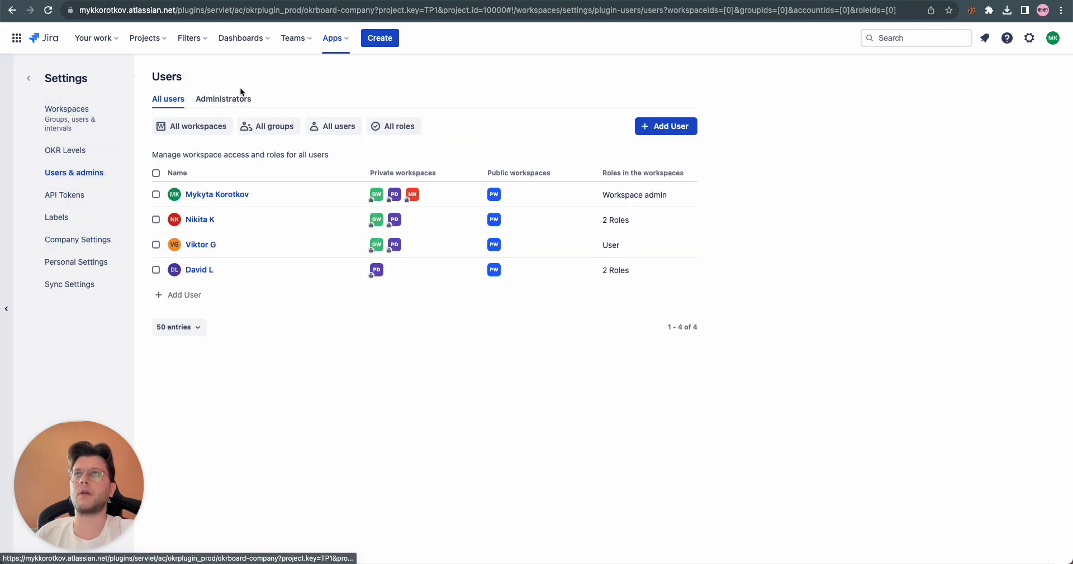
pyautogui.click(236, 99)
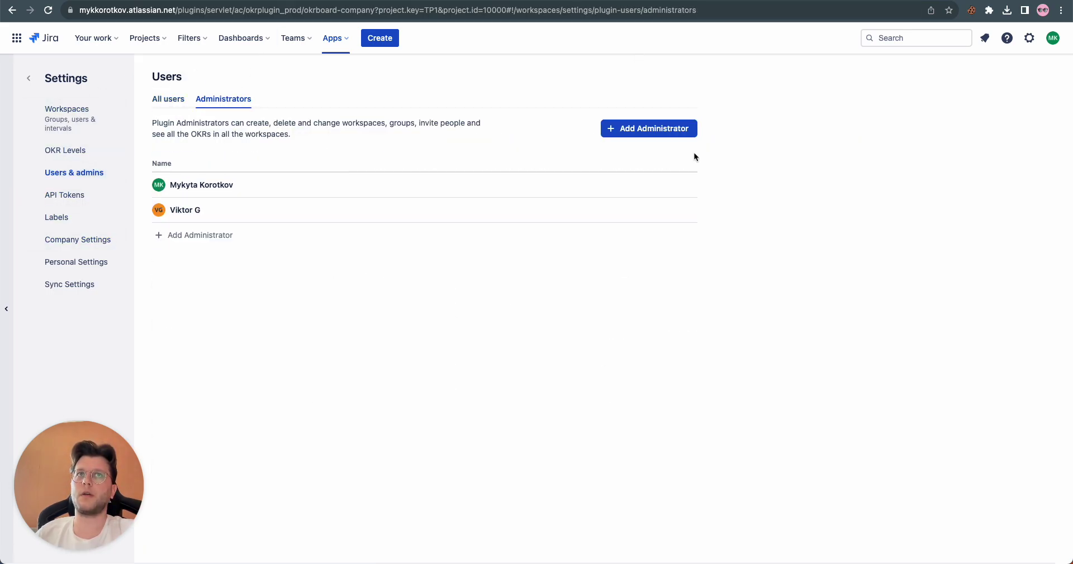
# Step: Begin adding a user as plugin administrator, discard it, and show the Workspaces list
pyautogui.click(611, 131)
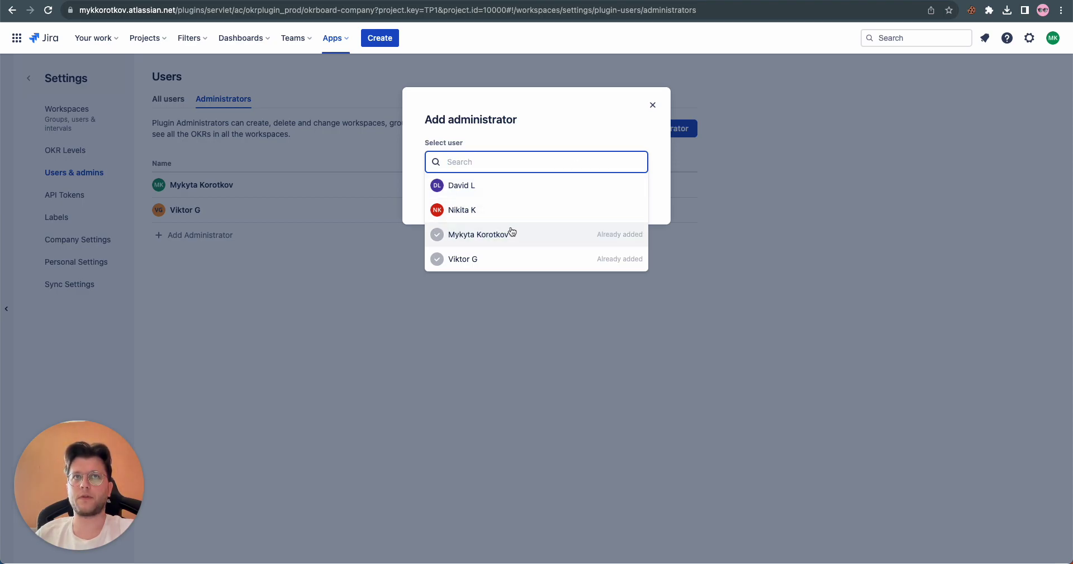
pyautogui.click(509, 210)
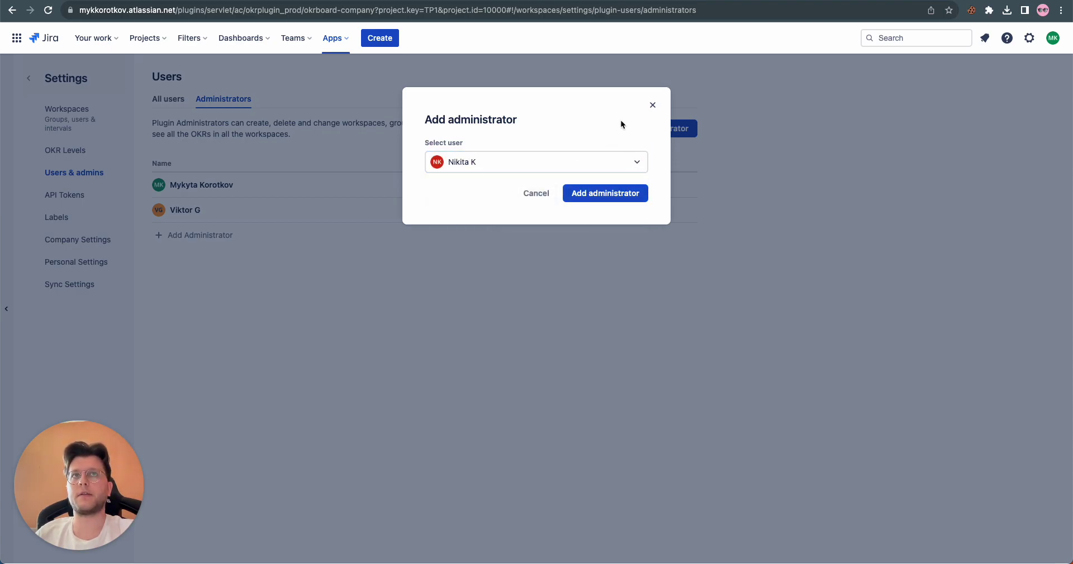
pyautogui.click(652, 105)
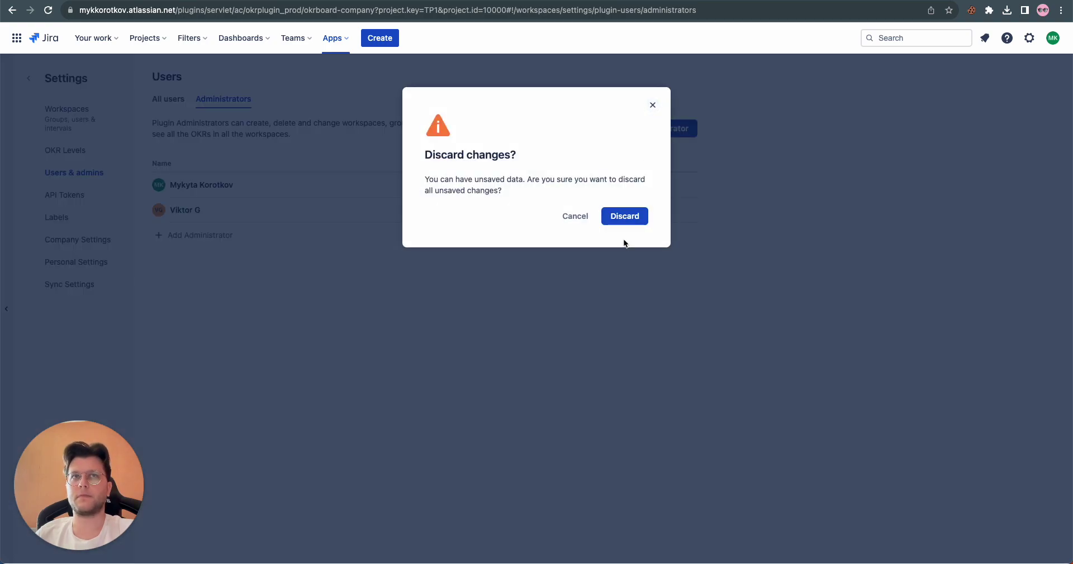
pyautogui.click(624, 222)
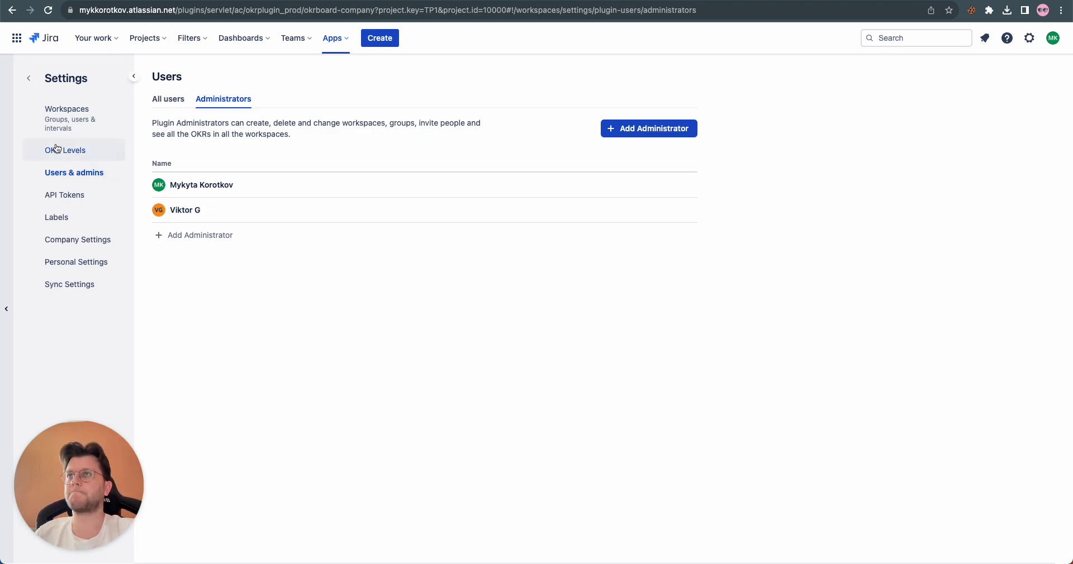
pyautogui.click(59, 118)
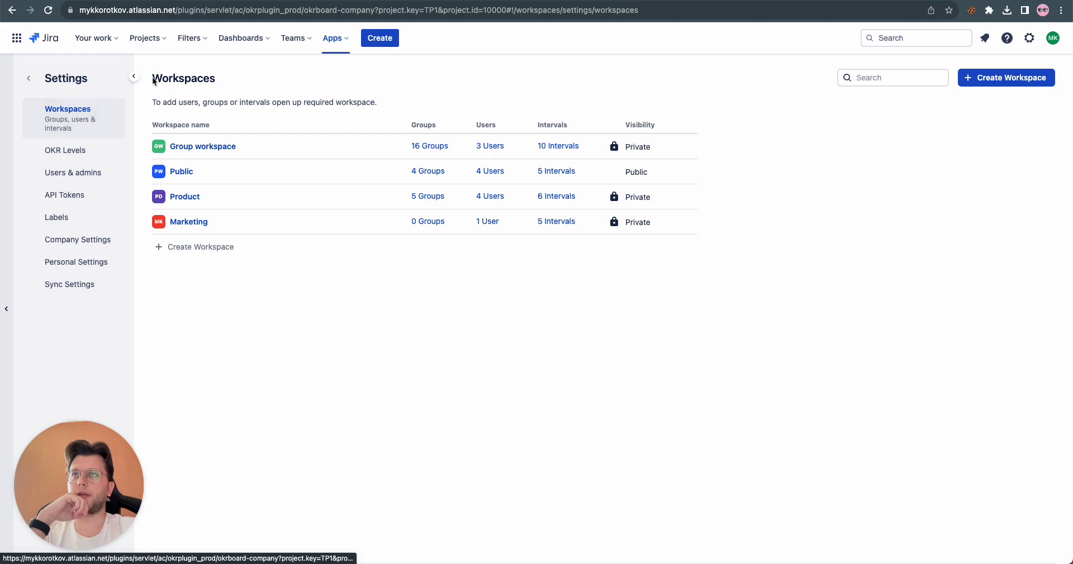
# Step: Review the Product workspace's intervals, starting a Custom date interval then discarding it
pyautogui.click(185, 198)
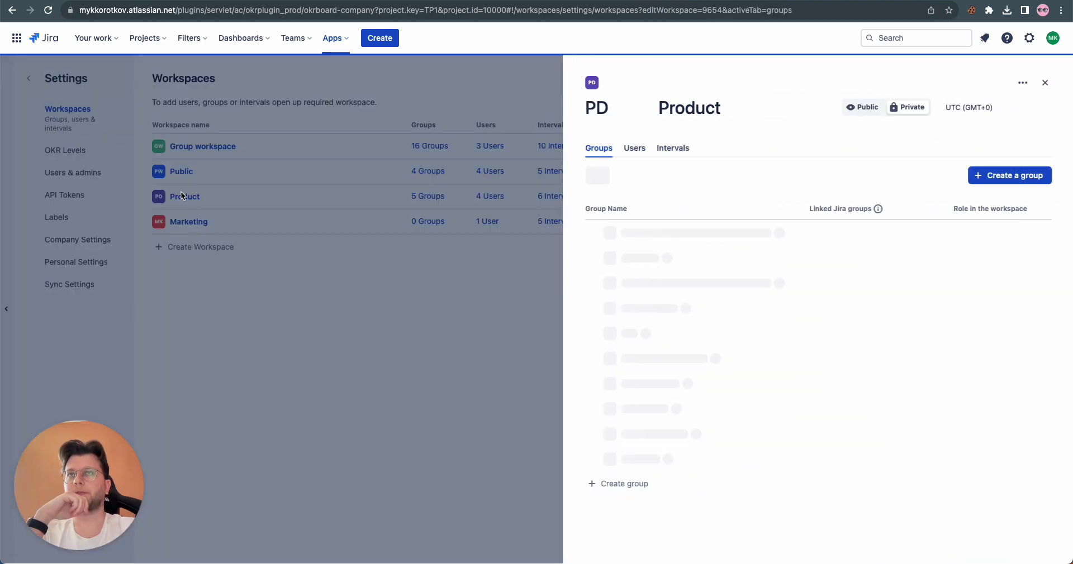
pyautogui.click(674, 157)
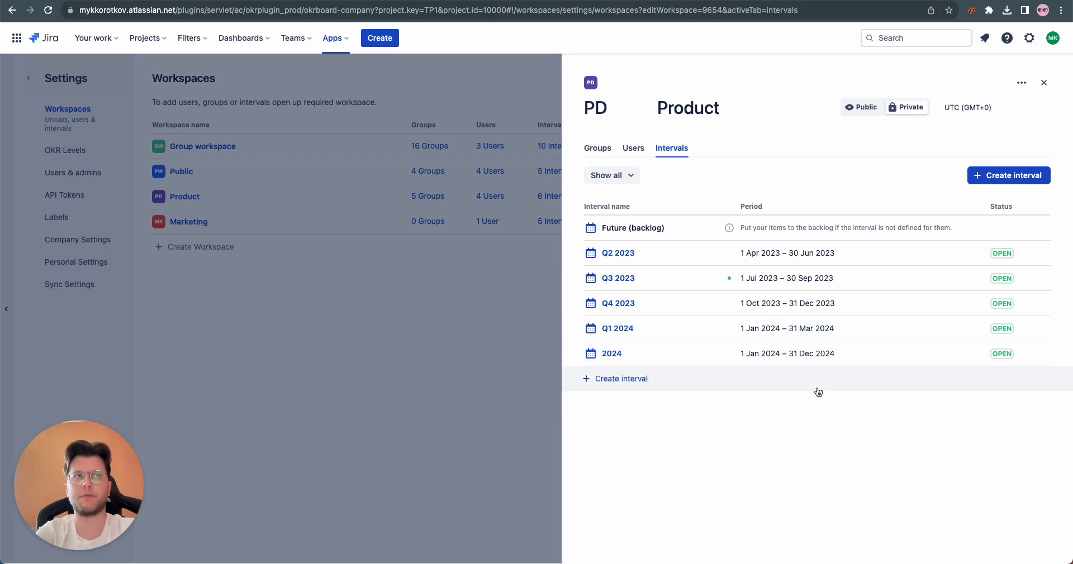
pyautogui.click(993, 177)
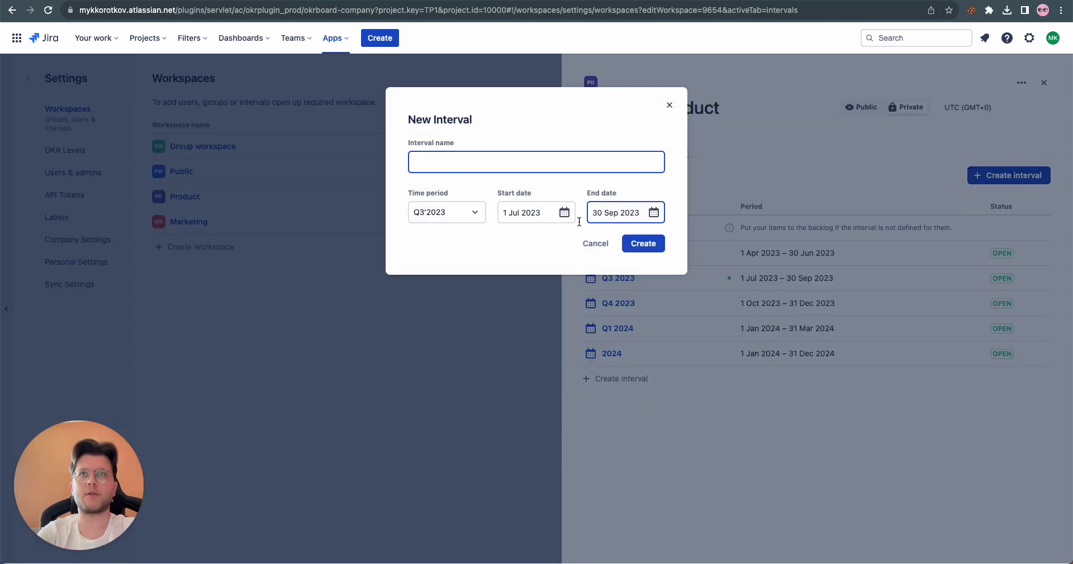
pyautogui.click(451, 217)
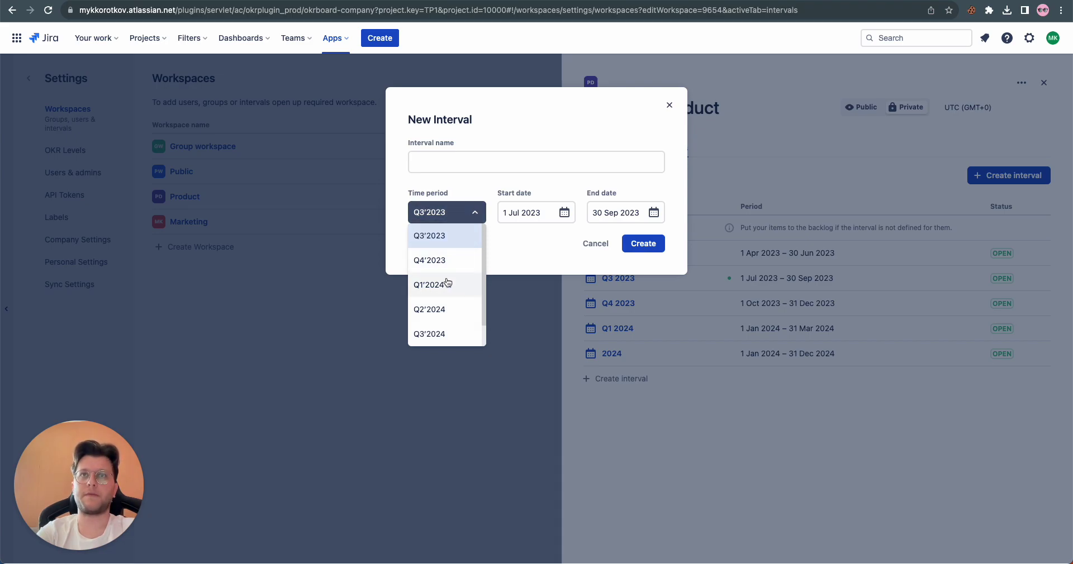
pyautogui.scroll(-1, 447, 284)
pyautogui.click(436, 335)
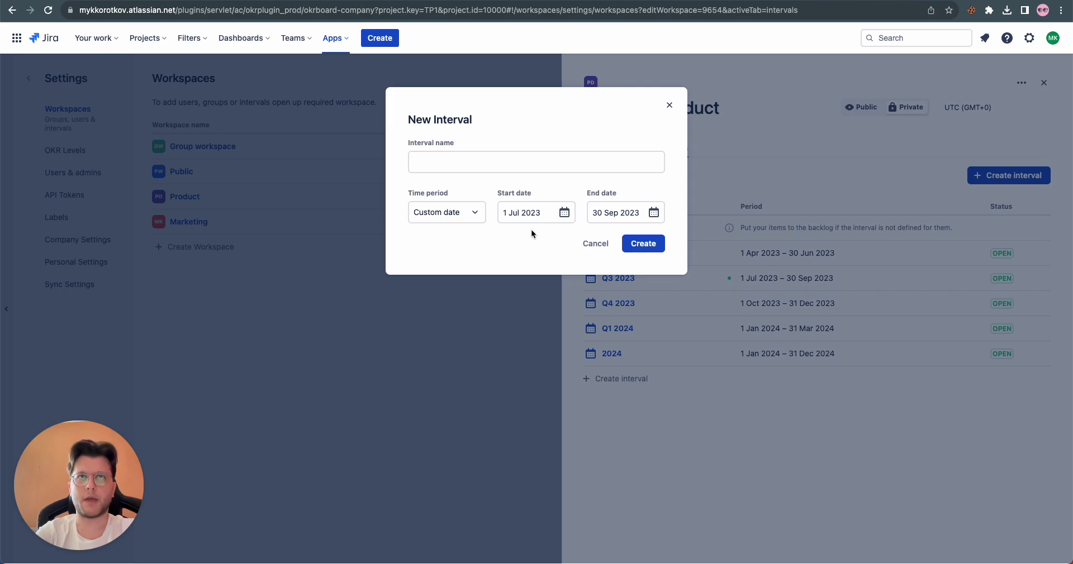
pyautogui.click(602, 249)
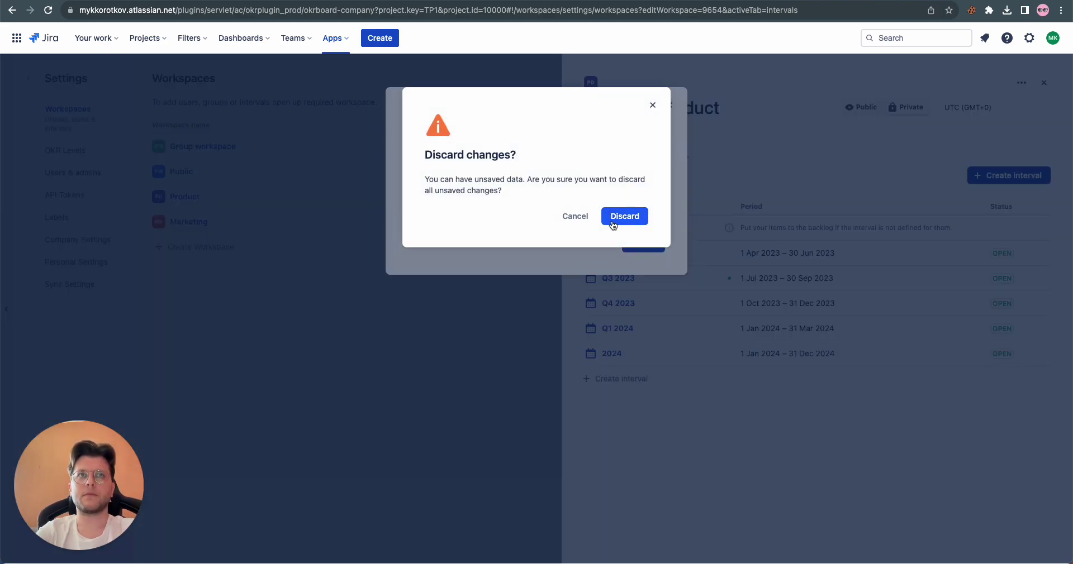
pyautogui.click(614, 225)
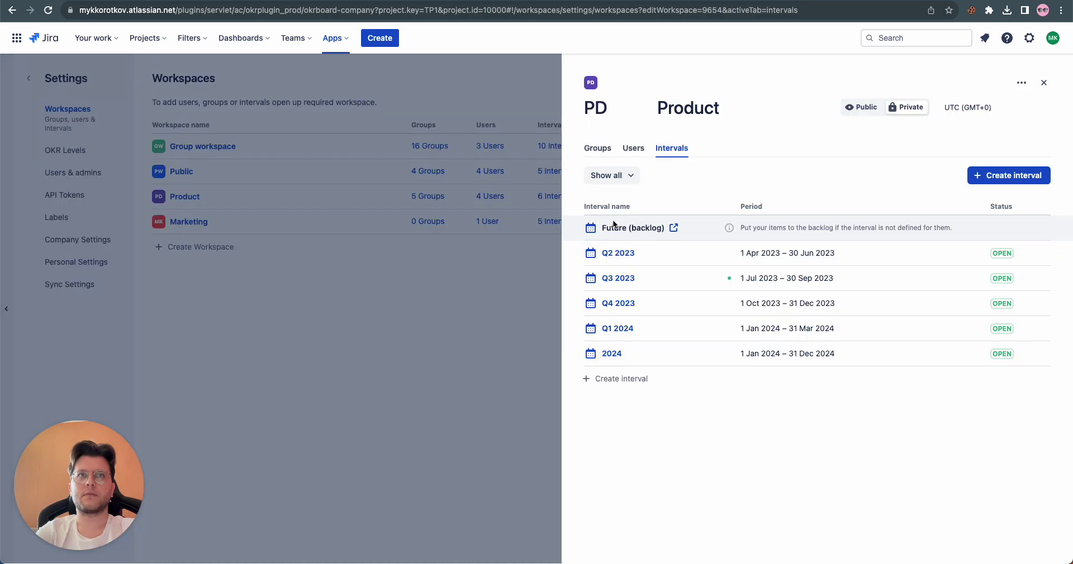
pyautogui.click(1044, 82)
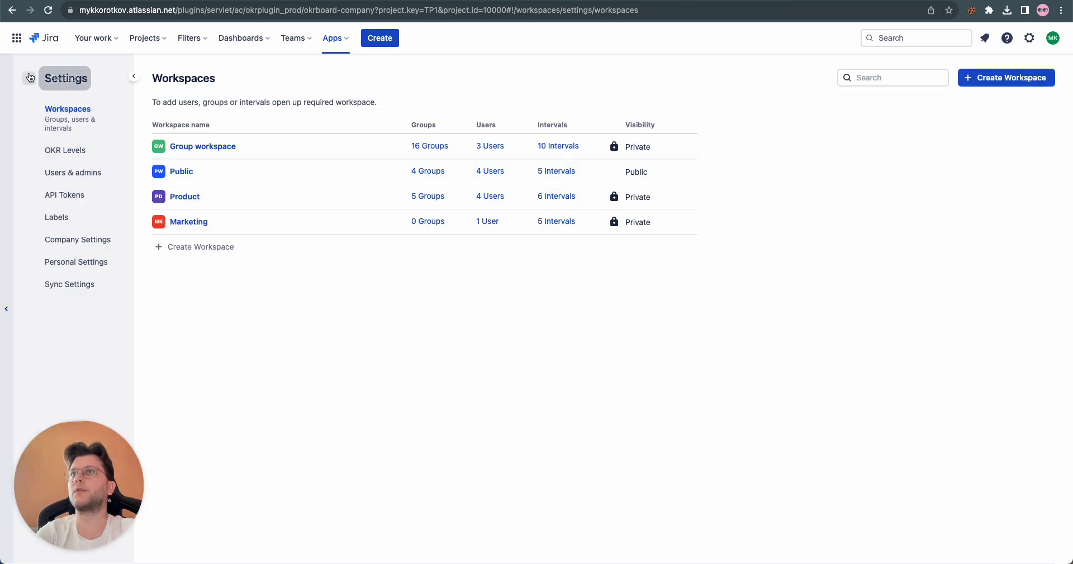
# Step: Return to the Product objectives and look through the interval filter options
pyautogui.click(29, 78)
pyautogui.click(68, 106)
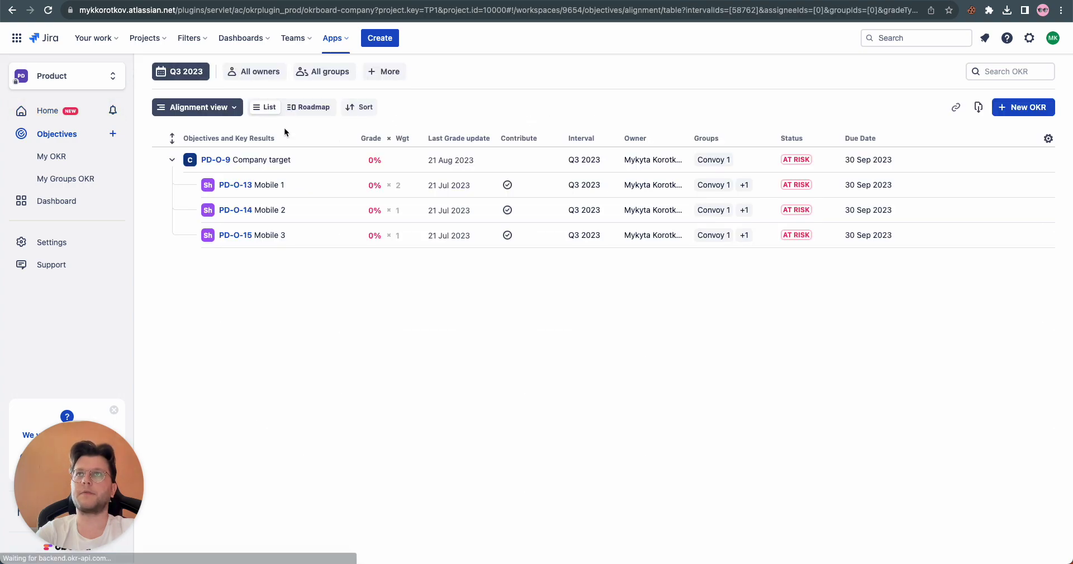
pyautogui.click(184, 75)
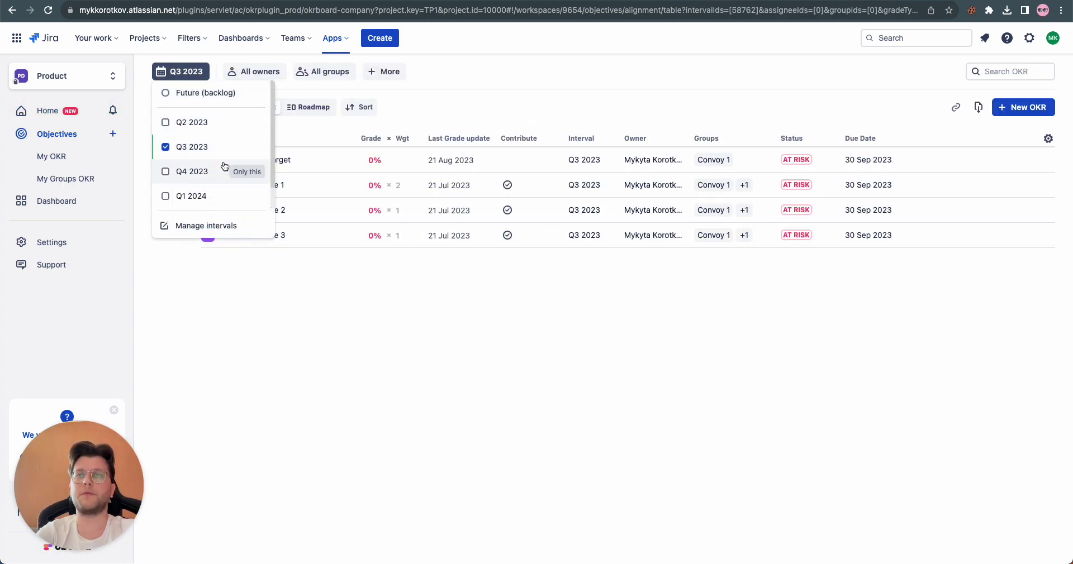
pyautogui.scroll(-1, 224, 166)
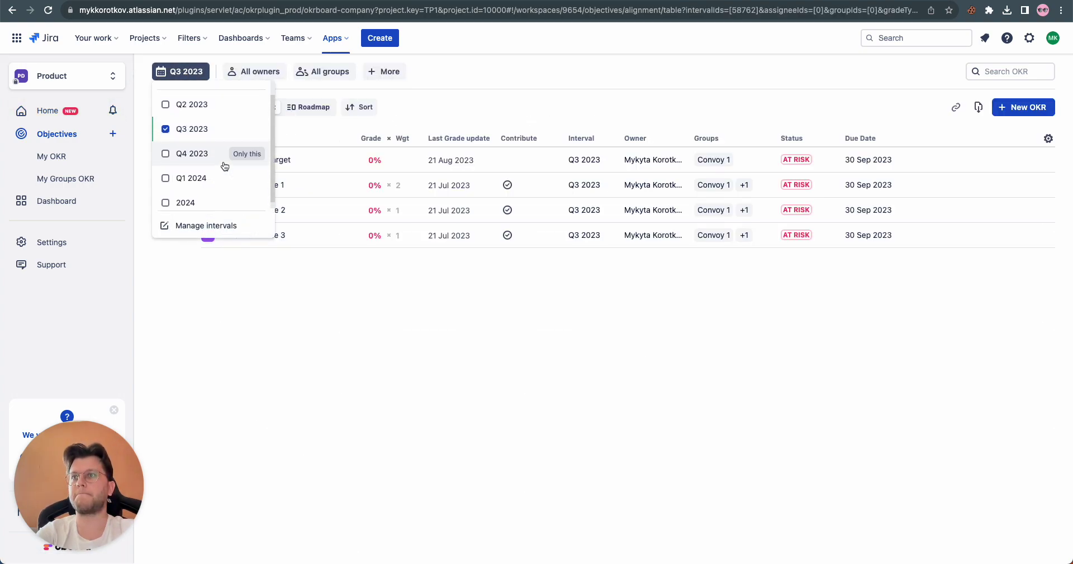
pyautogui.scroll(1, 224, 166)
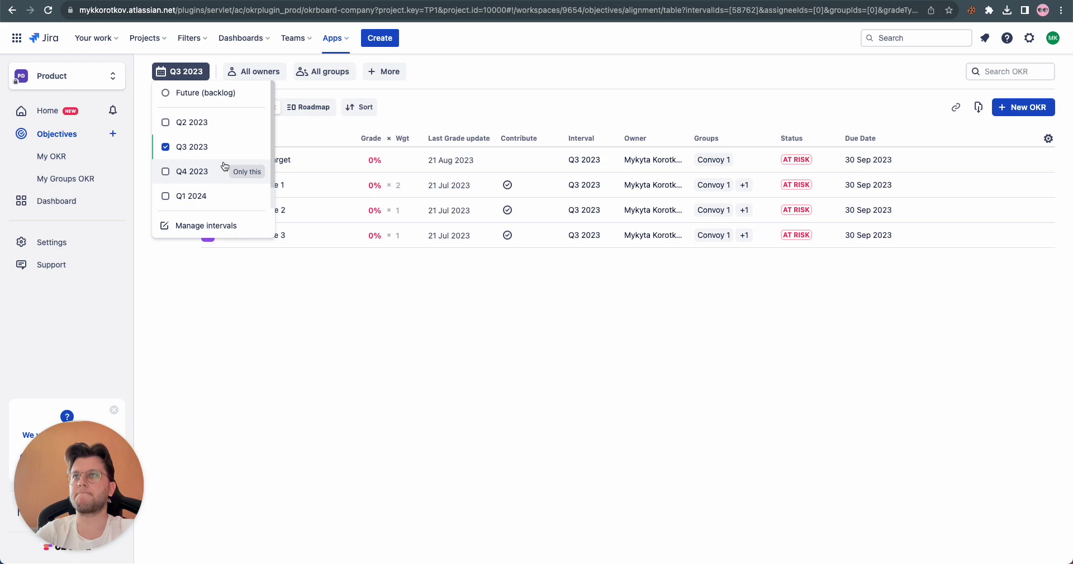
pyautogui.click(271, 322)
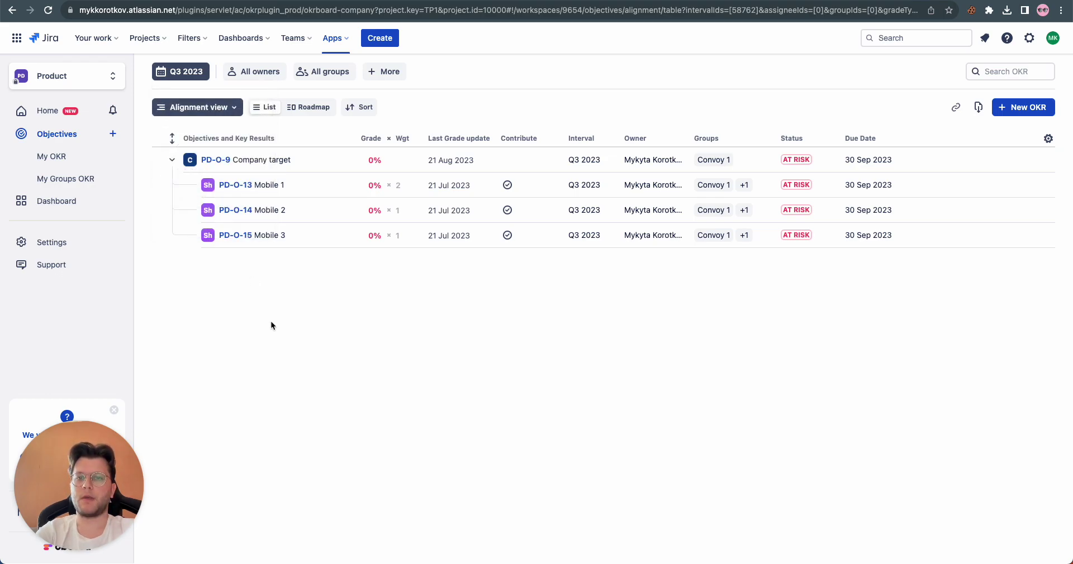
pyautogui.click(60, 244)
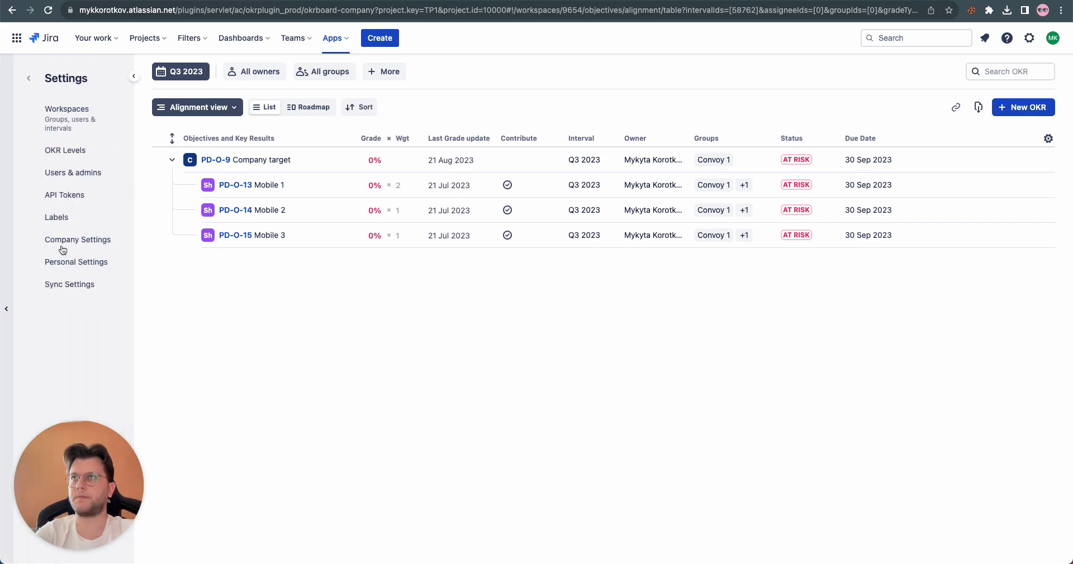
# Step: Show OKR Levels, cancelling both a Department level edit and a new level creation
pyautogui.click(79, 156)
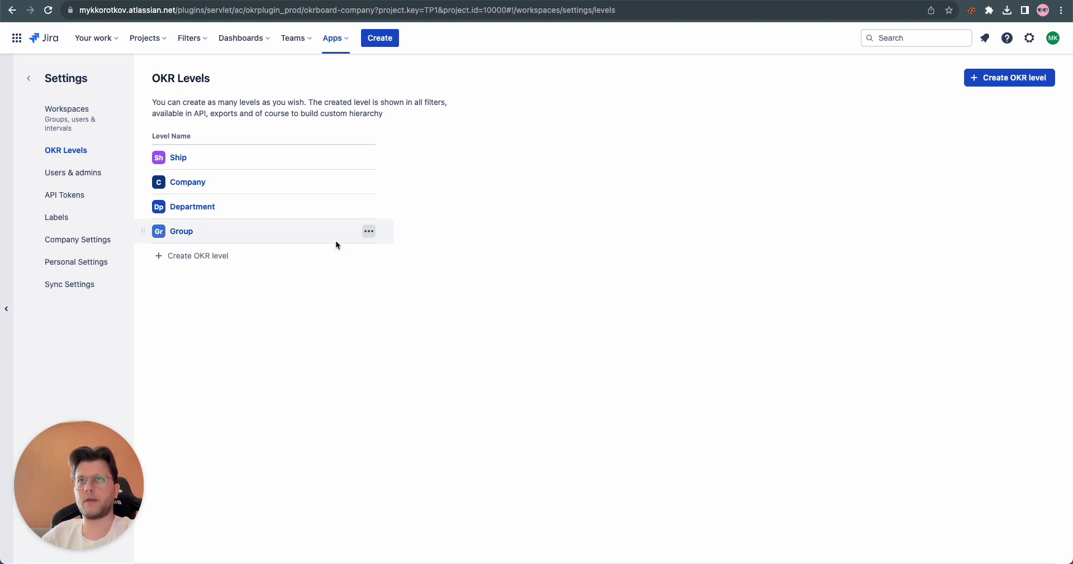
pyautogui.click(369, 208)
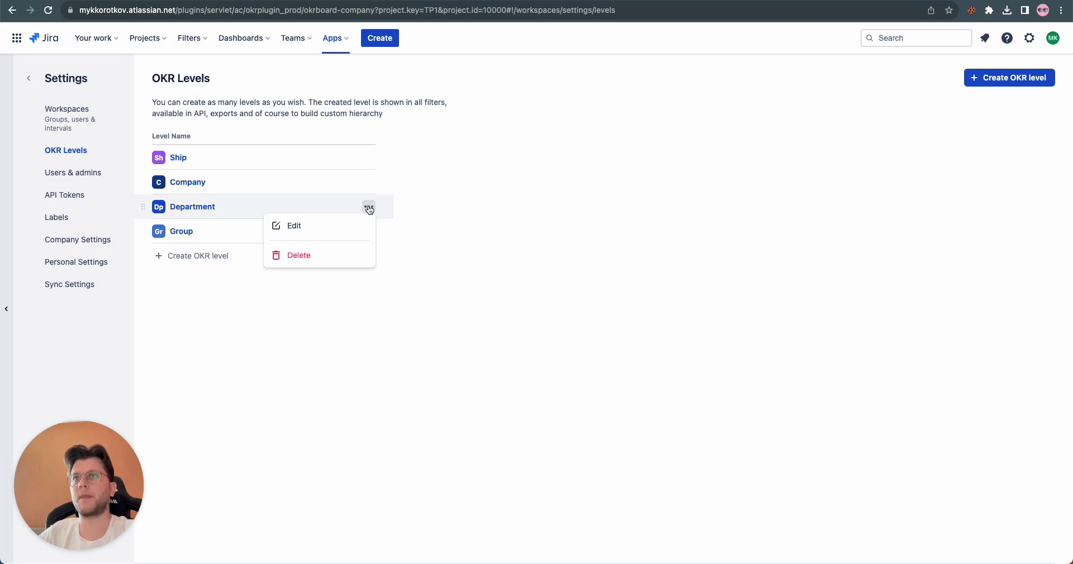
pyautogui.click(330, 225)
pyautogui.click(586, 246)
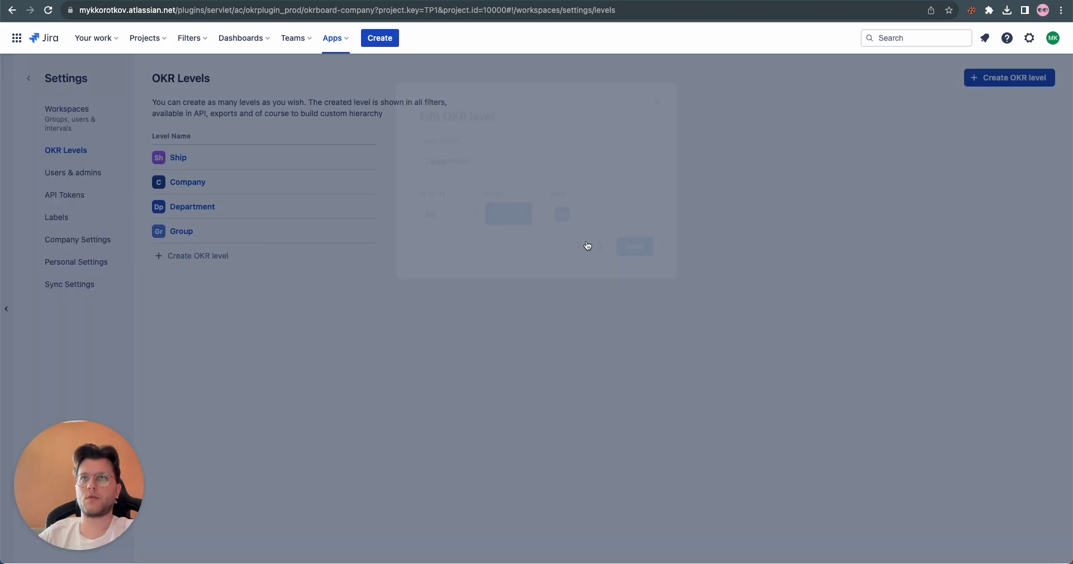
pyautogui.click(210, 258)
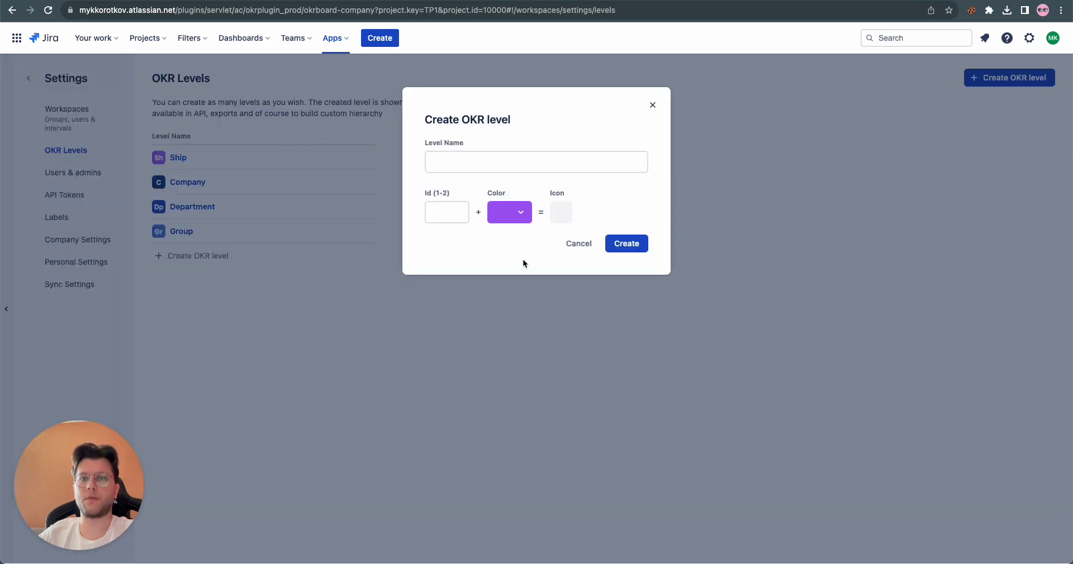
pyautogui.click(569, 246)
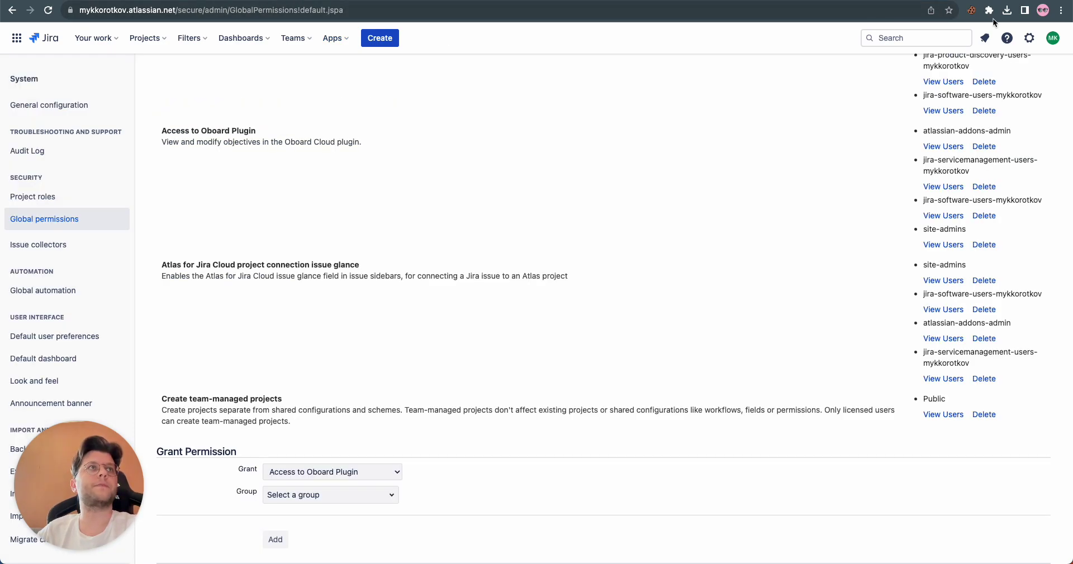
pyautogui.click(1029, 37)
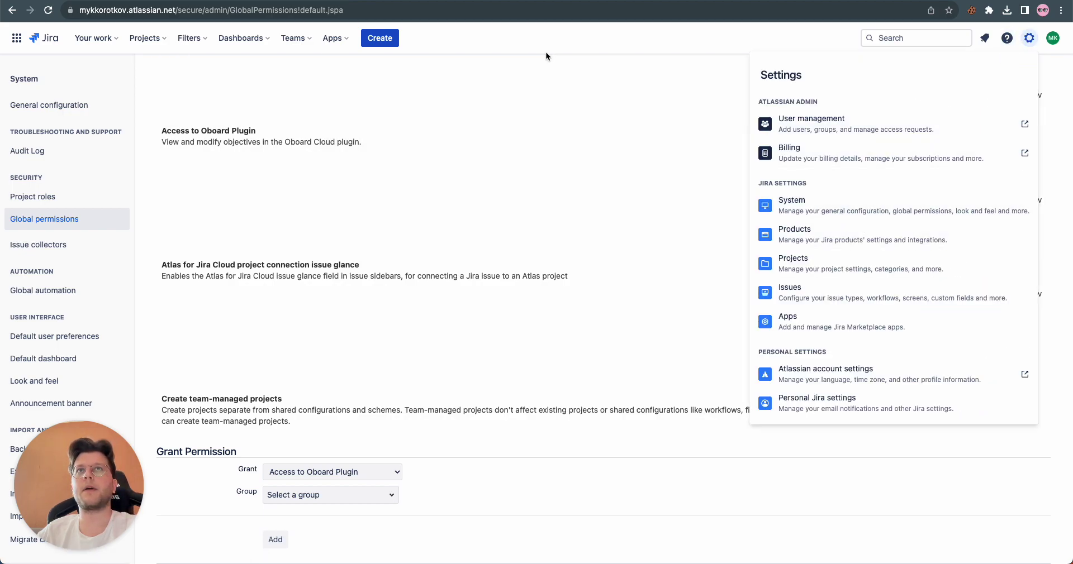
pyautogui.click(545, 55)
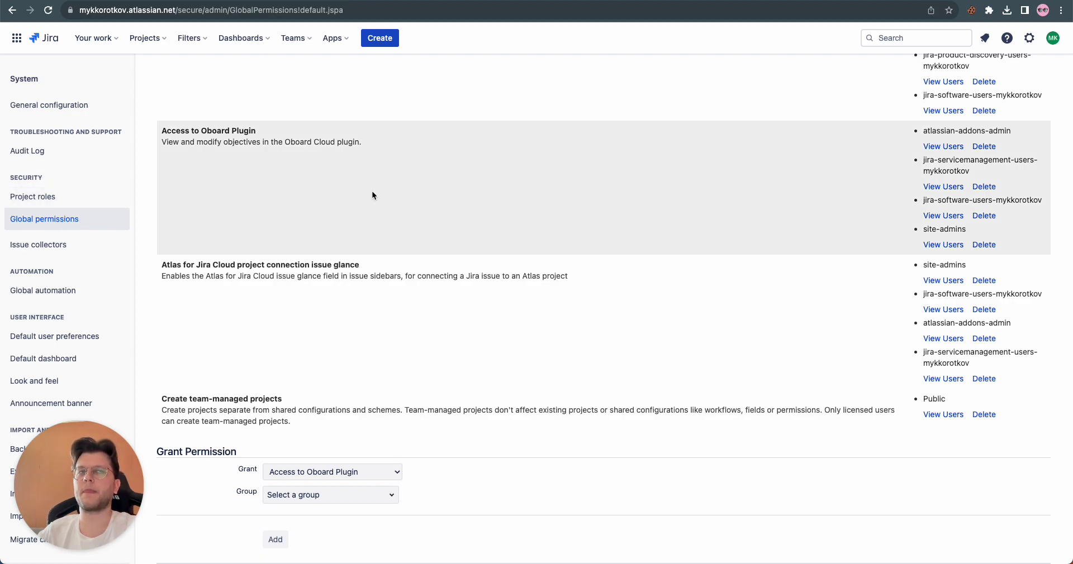
pyautogui.scroll(2, 372, 194)
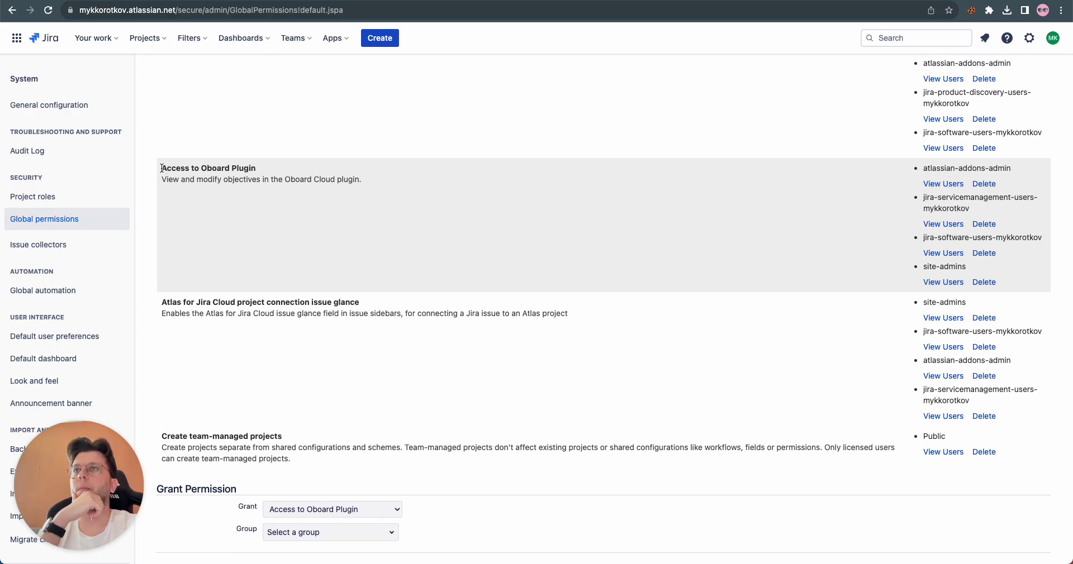
pyautogui.moveTo(162, 168); pyautogui.dragTo(389, 172)
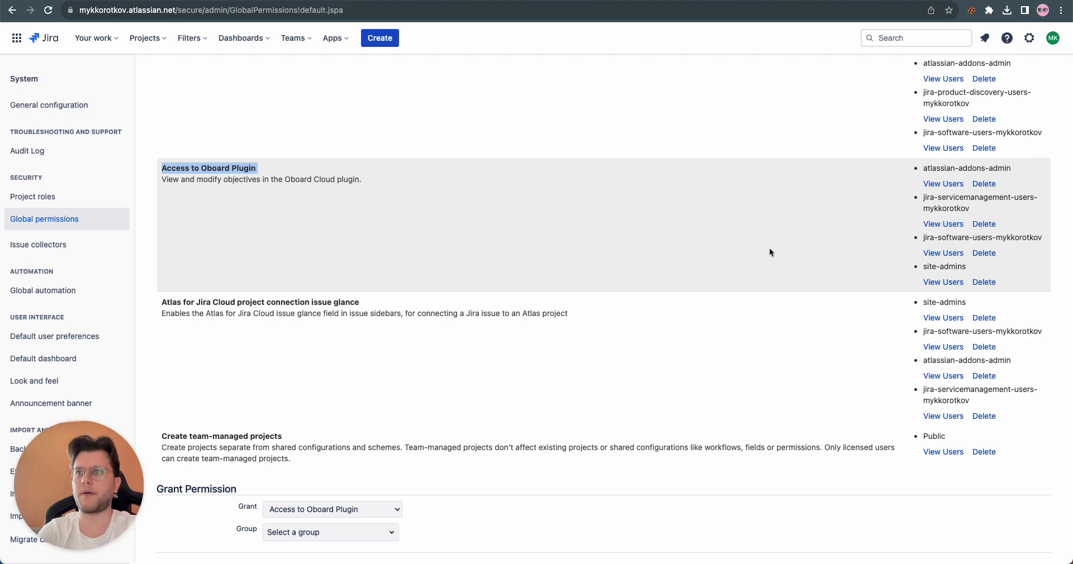
pyautogui.click(696, 243)
pyautogui.scroll(-1, 563, 311)
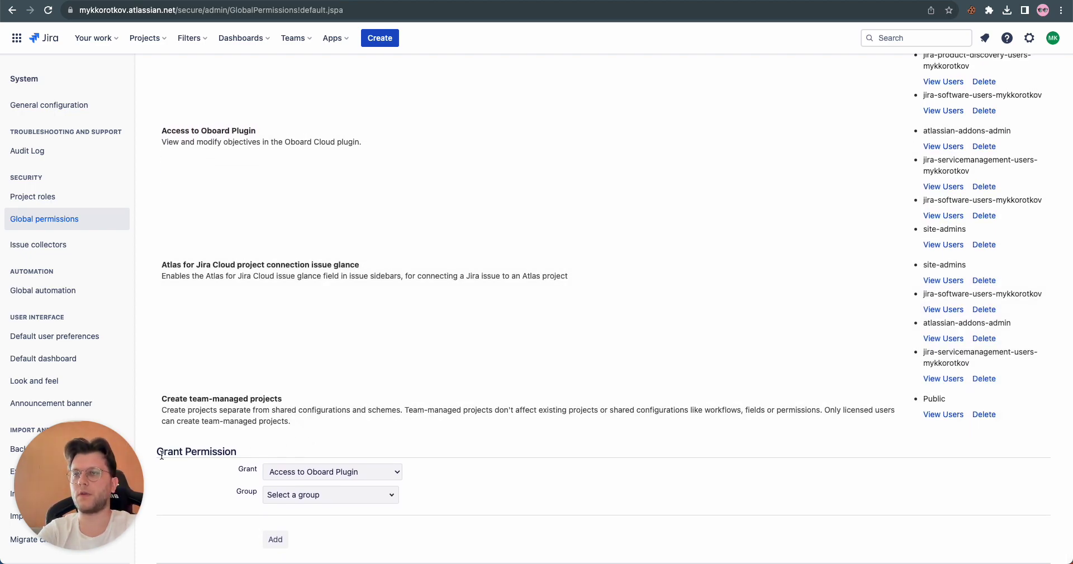
pyautogui.moveTo(156, 452); pyautogui.dragTo(247, 452)
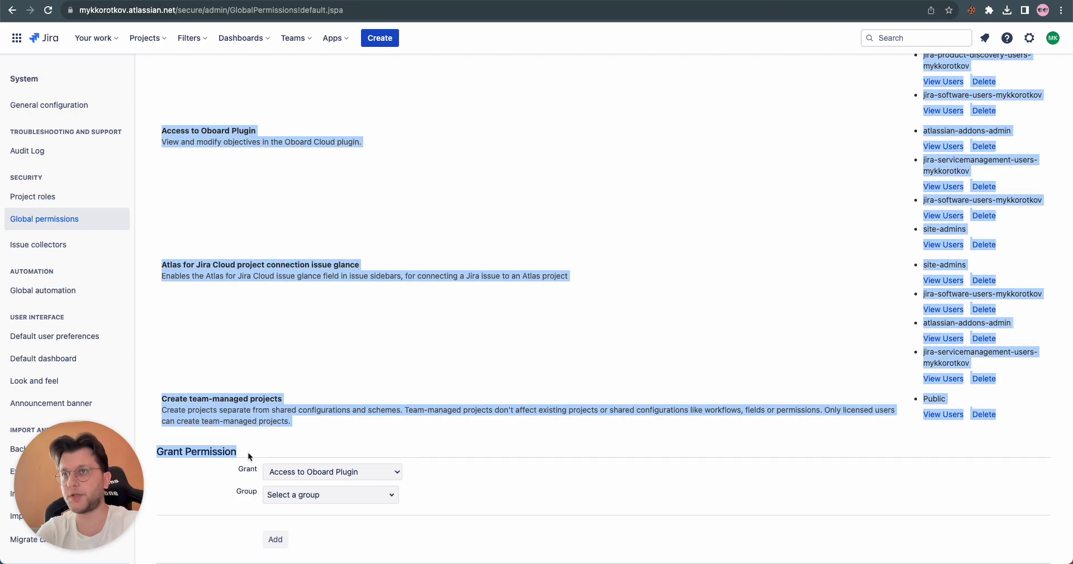
pyautogui.click(250, 450)
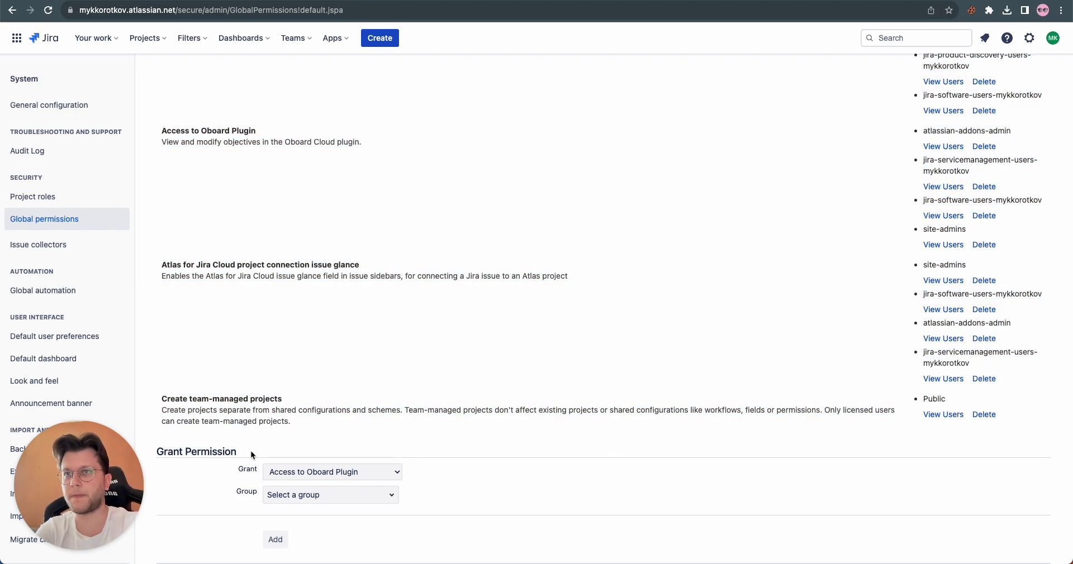
pyautogui.click(349, 475)
pyautogui.click(350, 475)
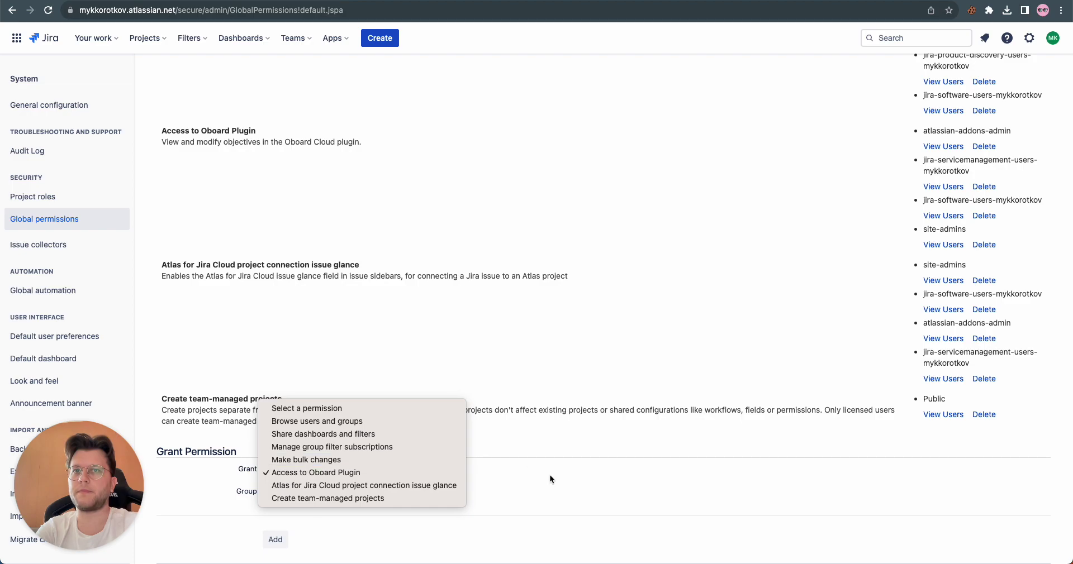
pyautogui.click(307, 496)
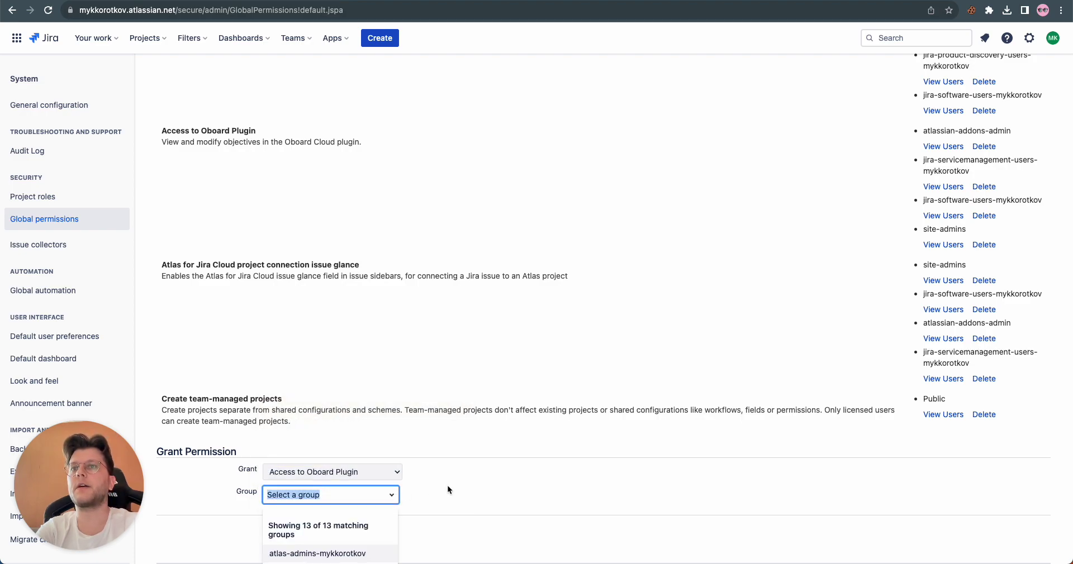
pyautogui.scroll(-2, 425, 490)
pyautogui.scroll(-2, 447, 485)
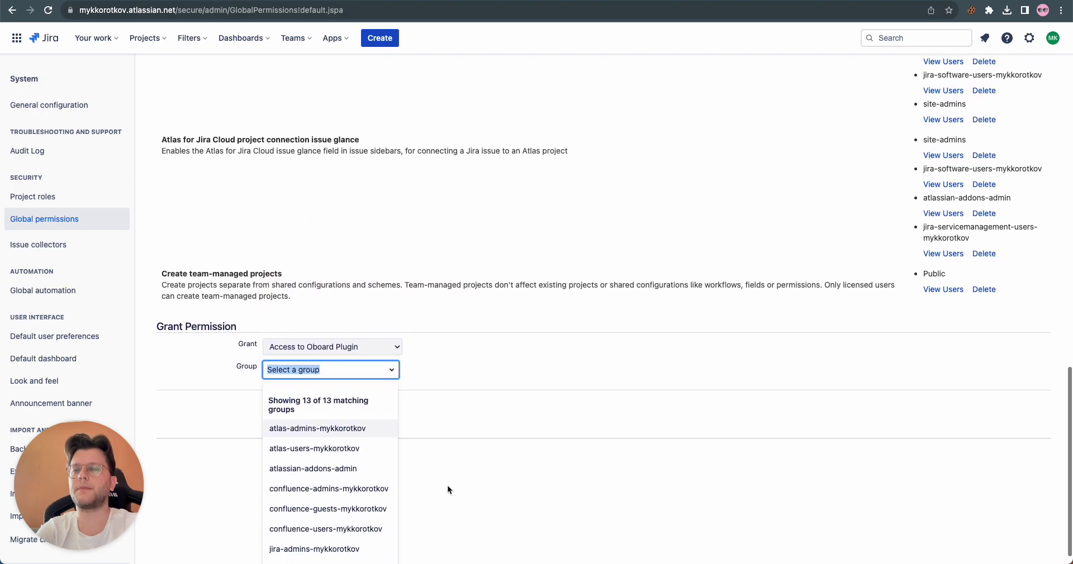
pyautogui.click(518, 364)
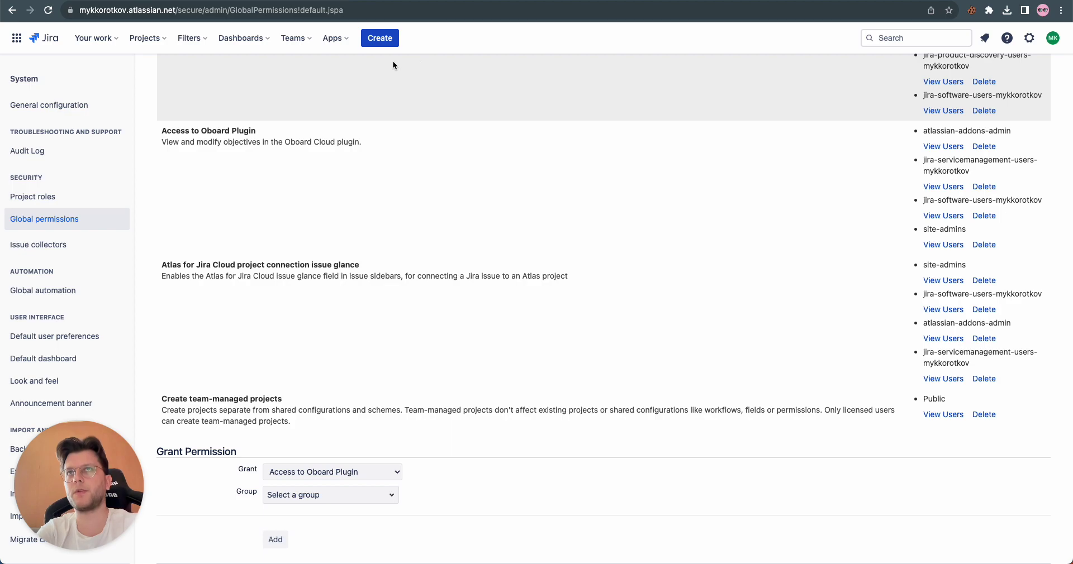
pyautogui.click(328, 47)
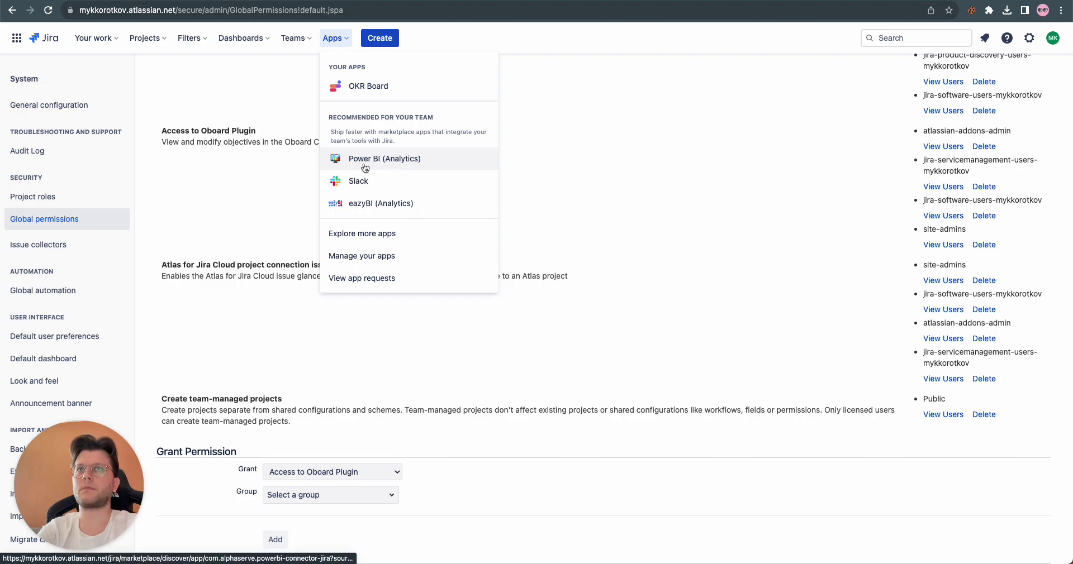
# Step: Reopen OKR Board from the Apps menu and return to its OKR Levels settings
pyautogui.click(524, 37)
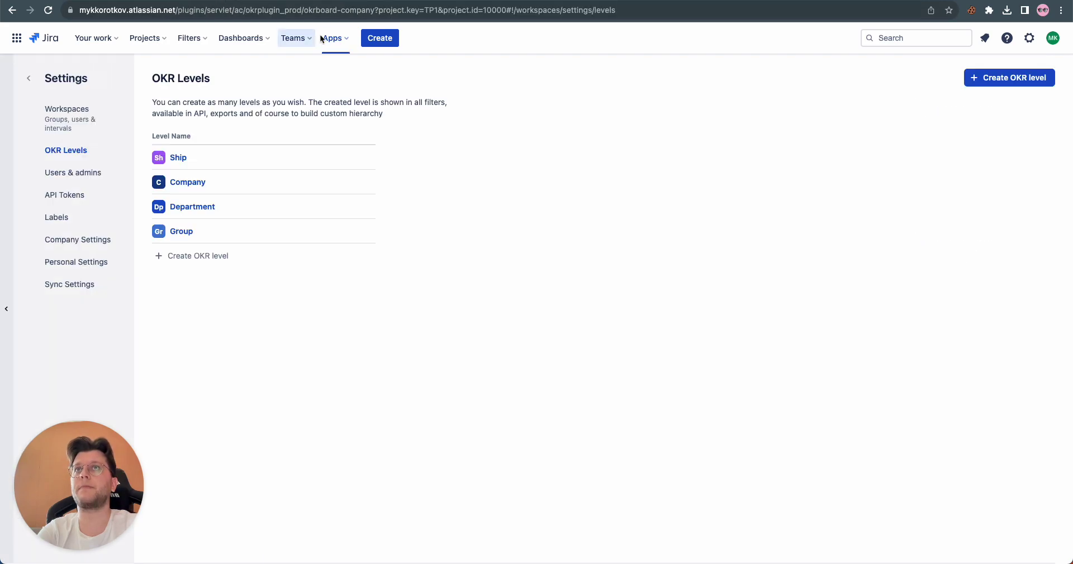
pyautogui.click(332, 38)
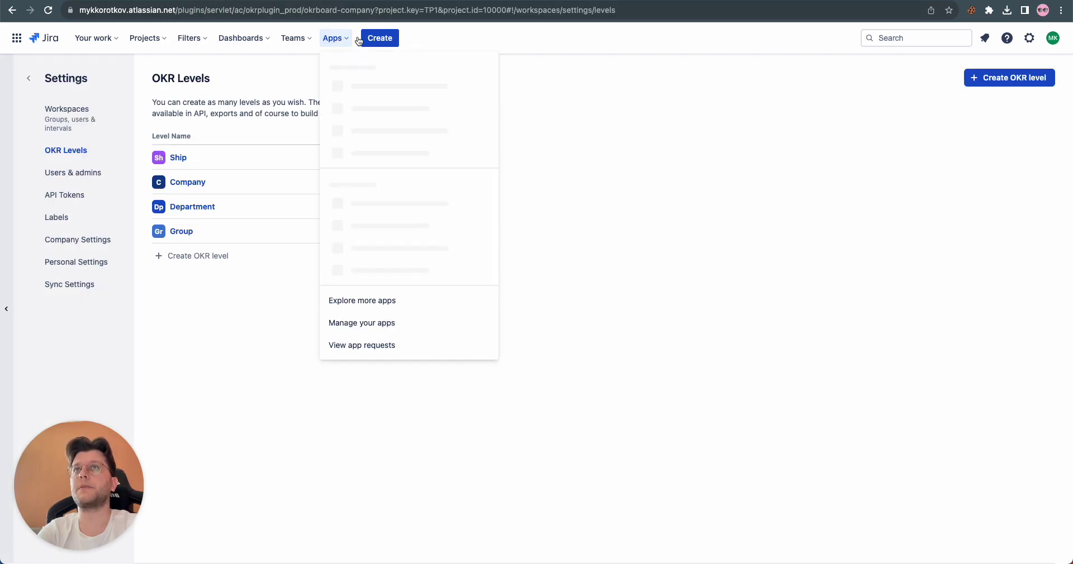
pyautogui.click(518, 43)
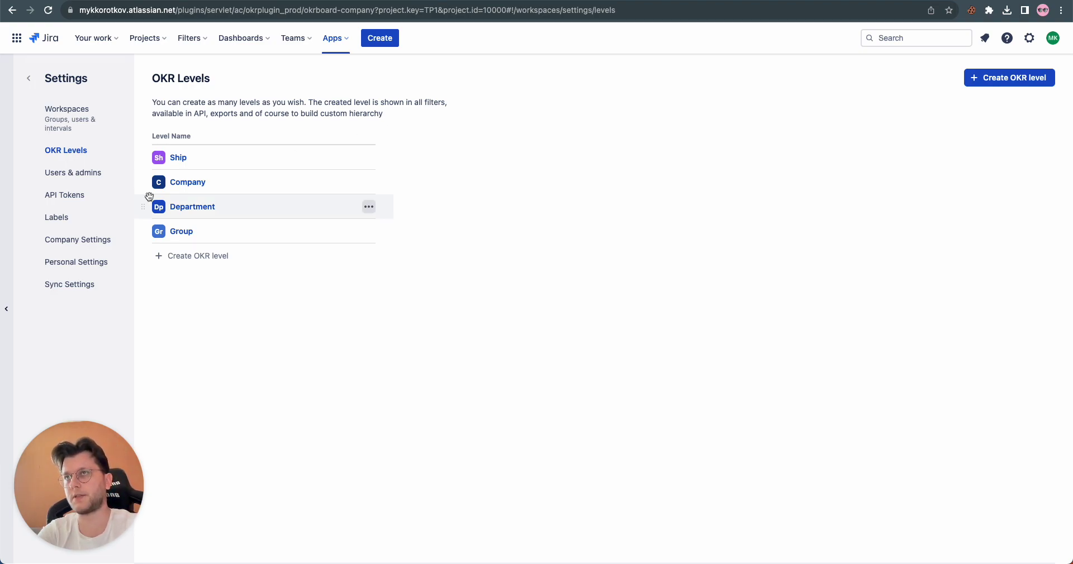
pyautogui.click(29, 81)
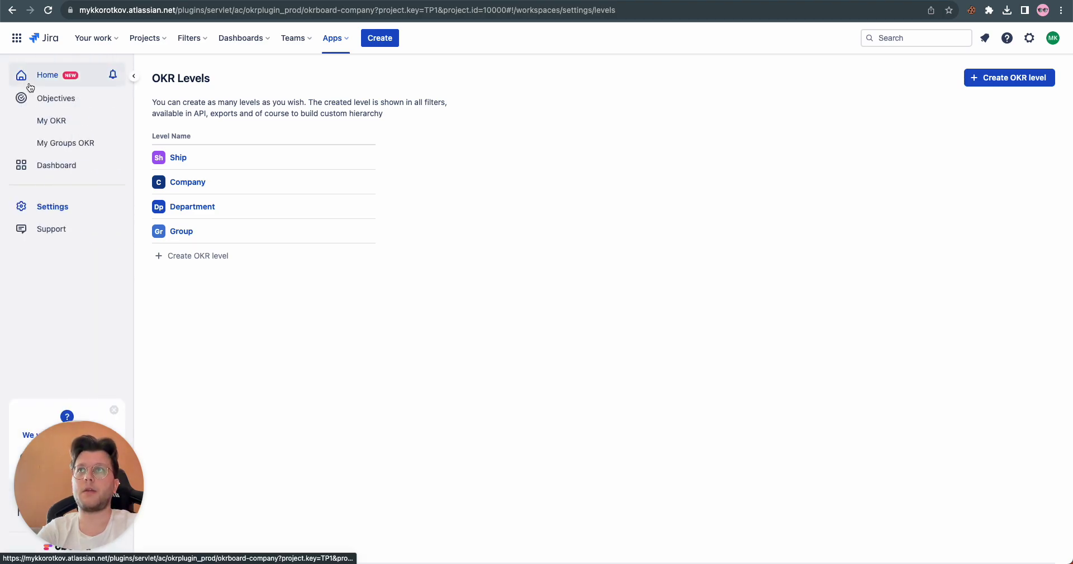
pyautogui.click(63, 205)
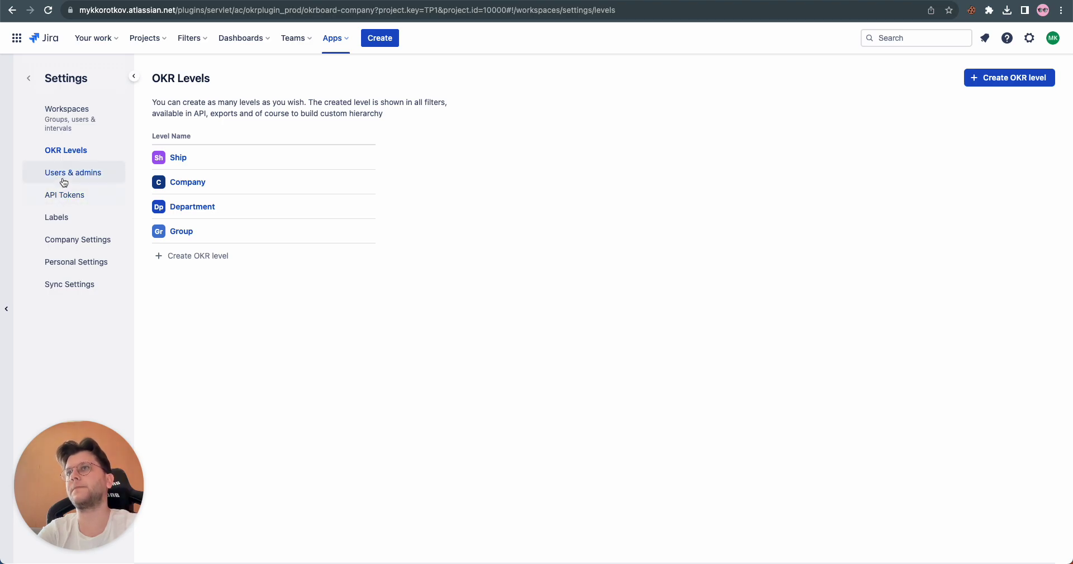
# Step: Show the Users page, previewing workspace roles in Add User before cancelling
pyautogui.click(64, 180)
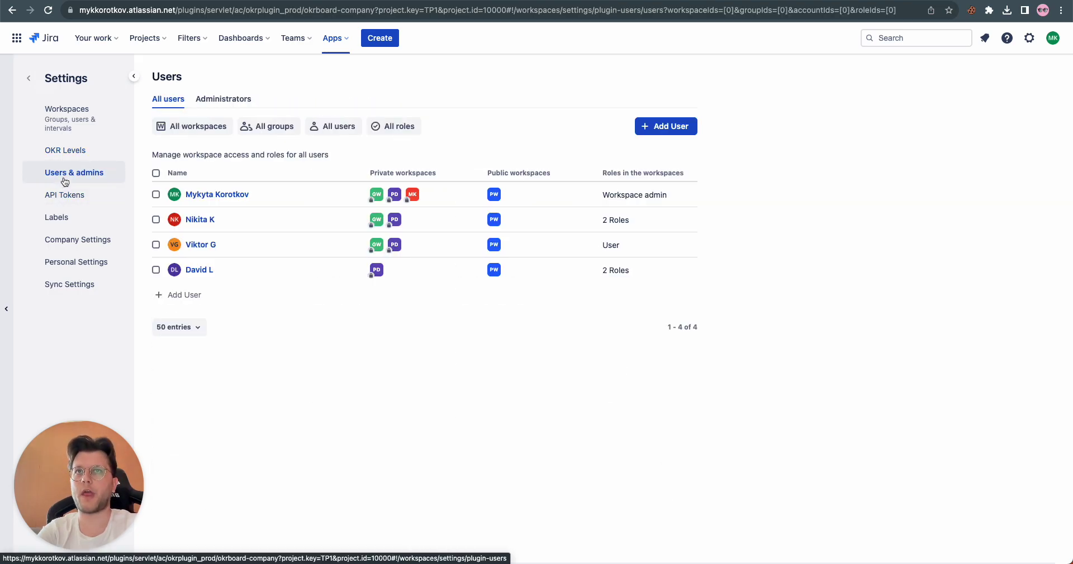
pyautogui.click(179, 298)
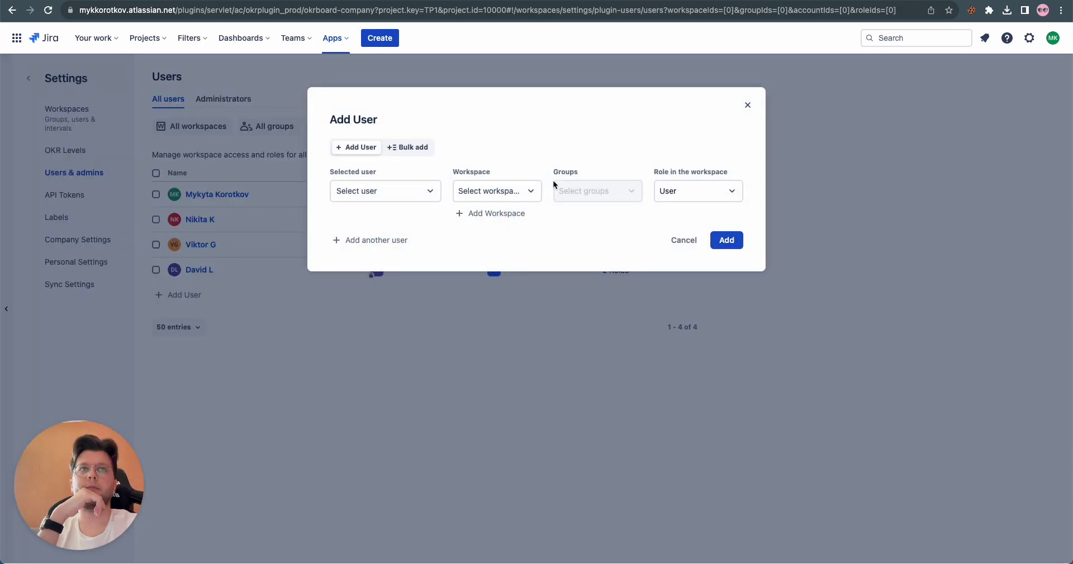
pyautogui.click(691, 196)
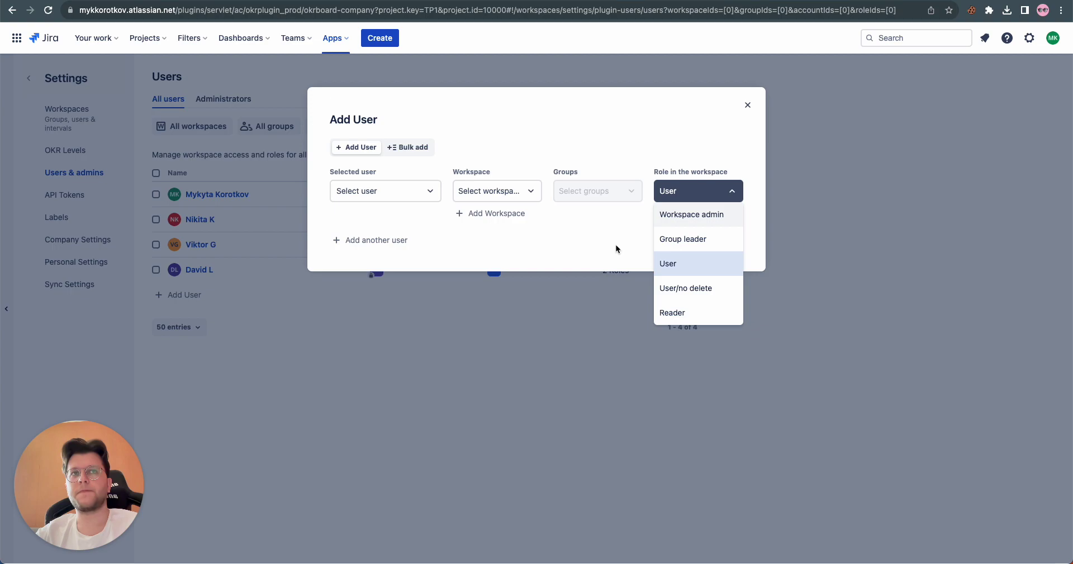
pyautogui.click(616, 246)
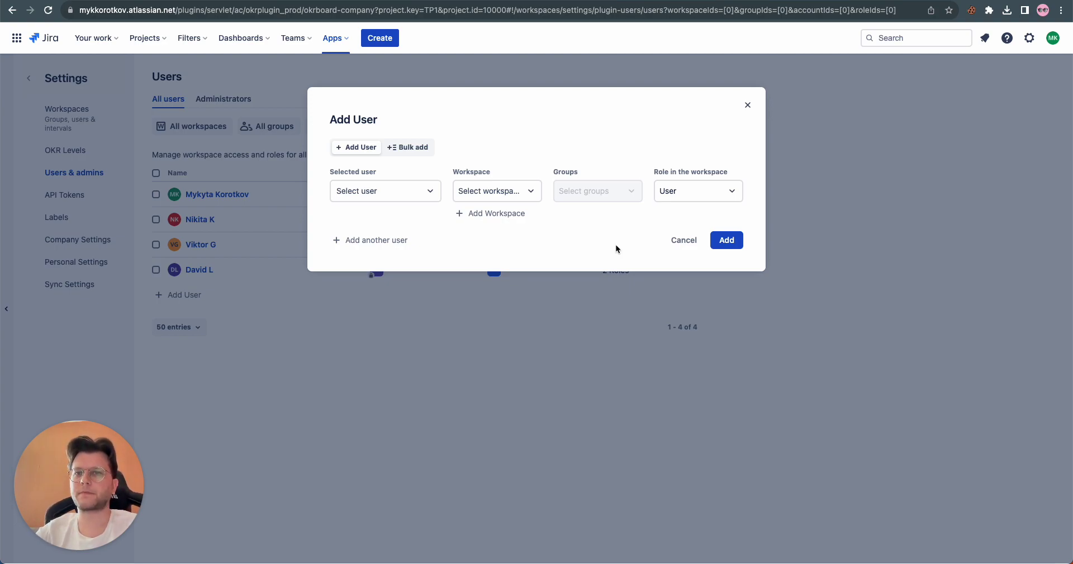
pyautogui.click(694, 244)
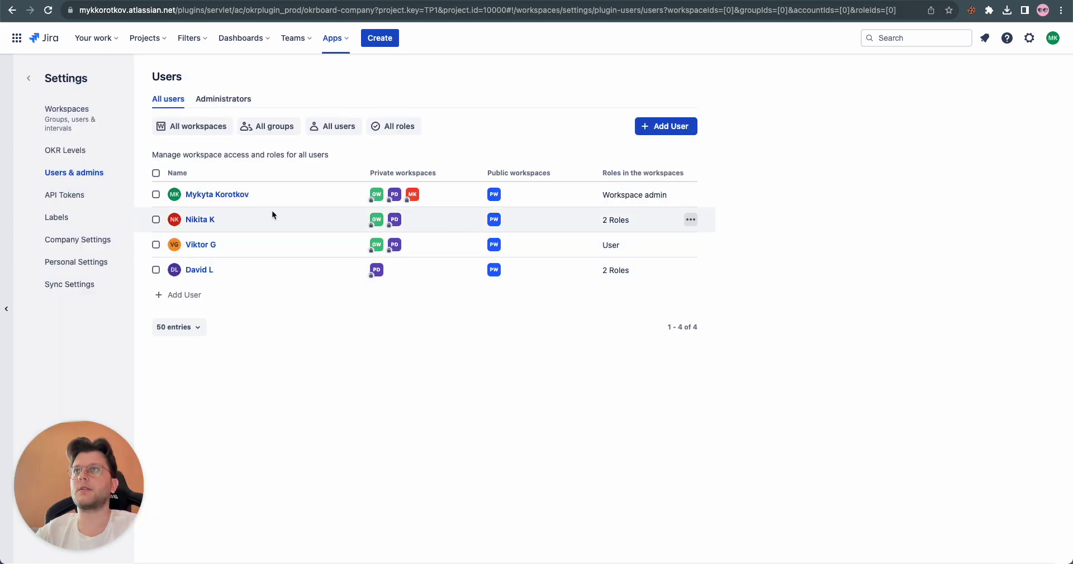
# Step: Inspect Group workspace's users, cancelling an Add User, then close its details
pyautogui.click(67, 129)
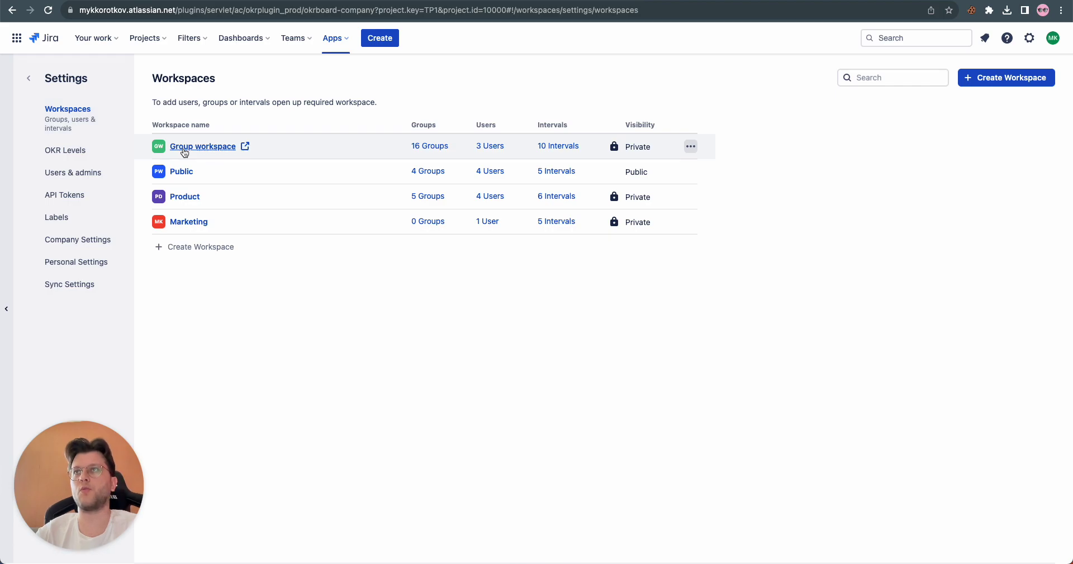
pyautogui.click(212, 153)
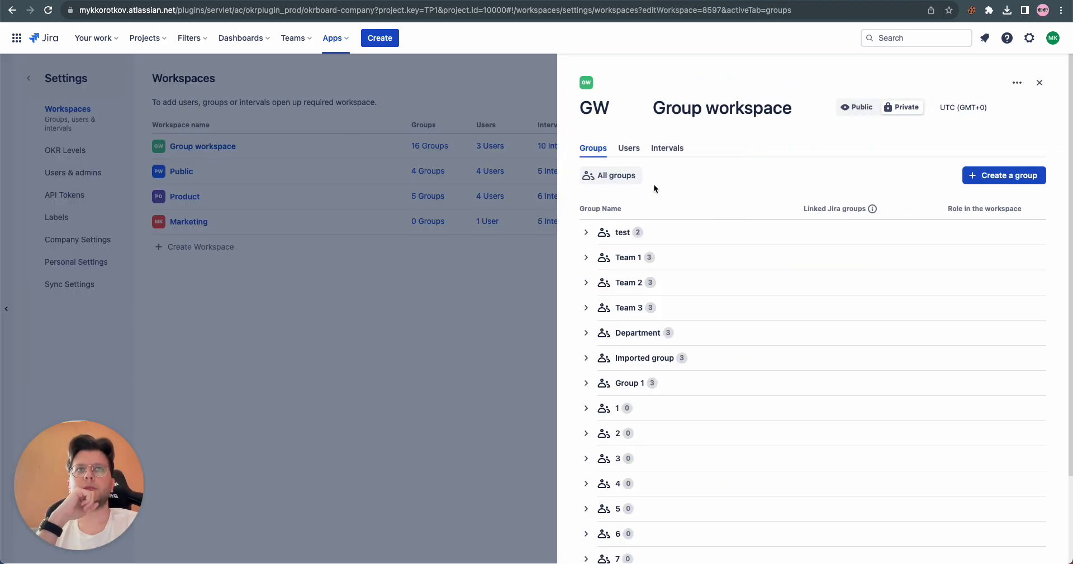
pyautogui.click(629, 148)
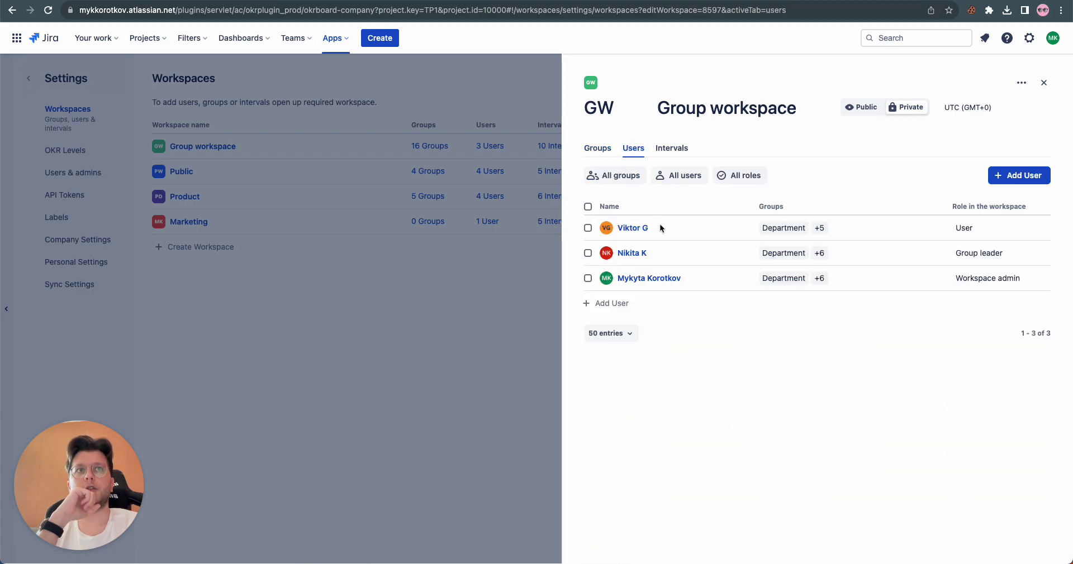
pyautogui.click(1006, 177)
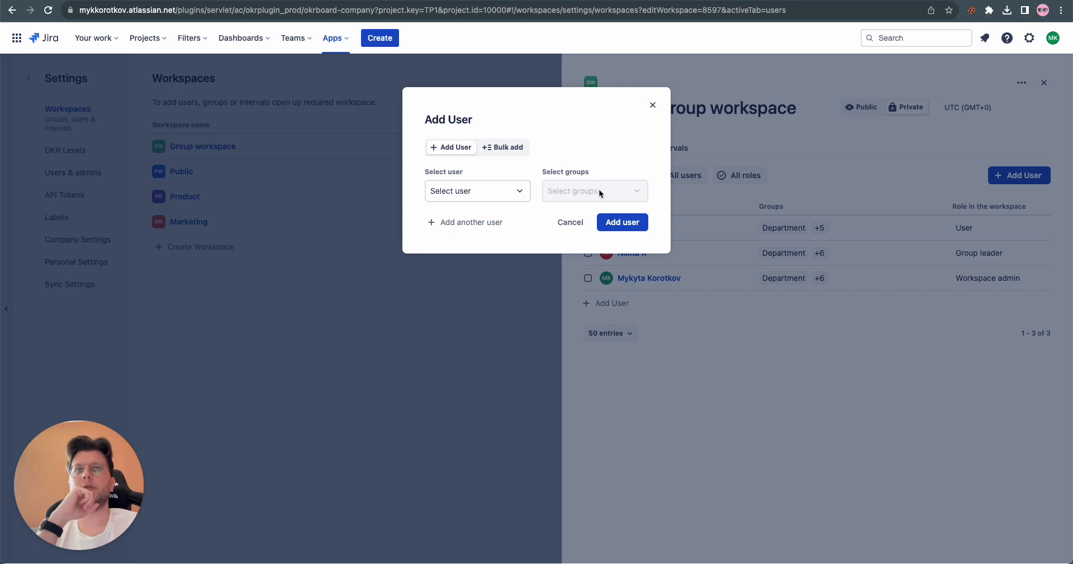
pyautogui.click(569, 224)
pyautogui.click(197, 277)
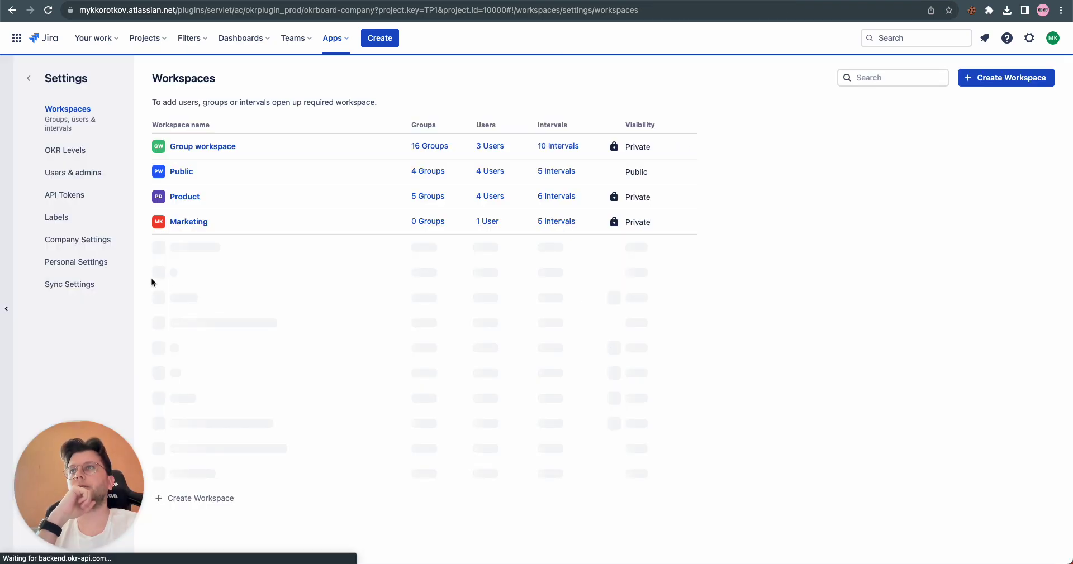
# Step: Browse bulk-adding users from Jira groups on the Users page, then cancel without adding anyone
pyautogui.click(70, 172)
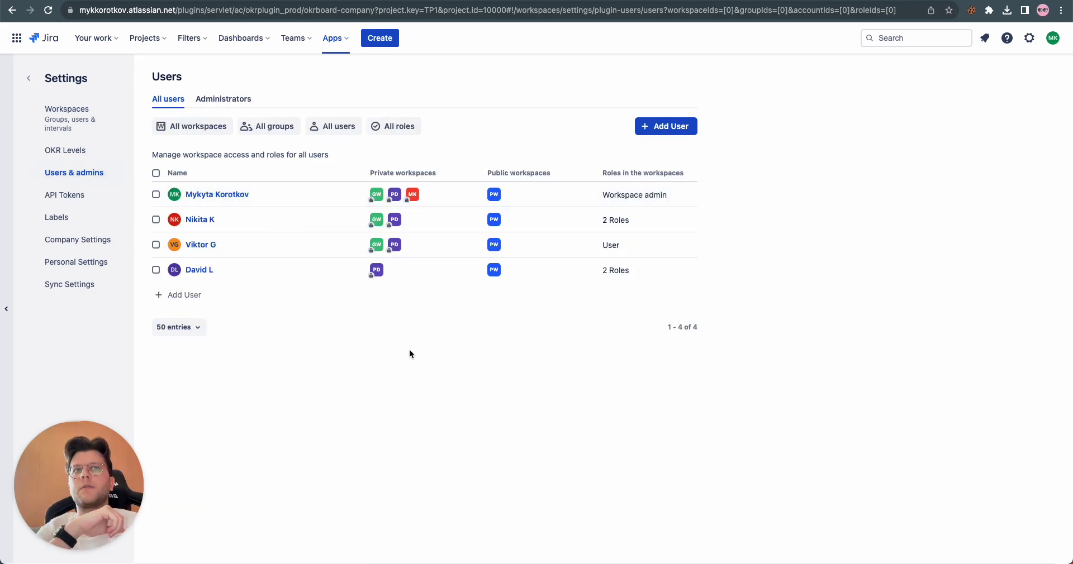
pyautogui.click(179, 296)
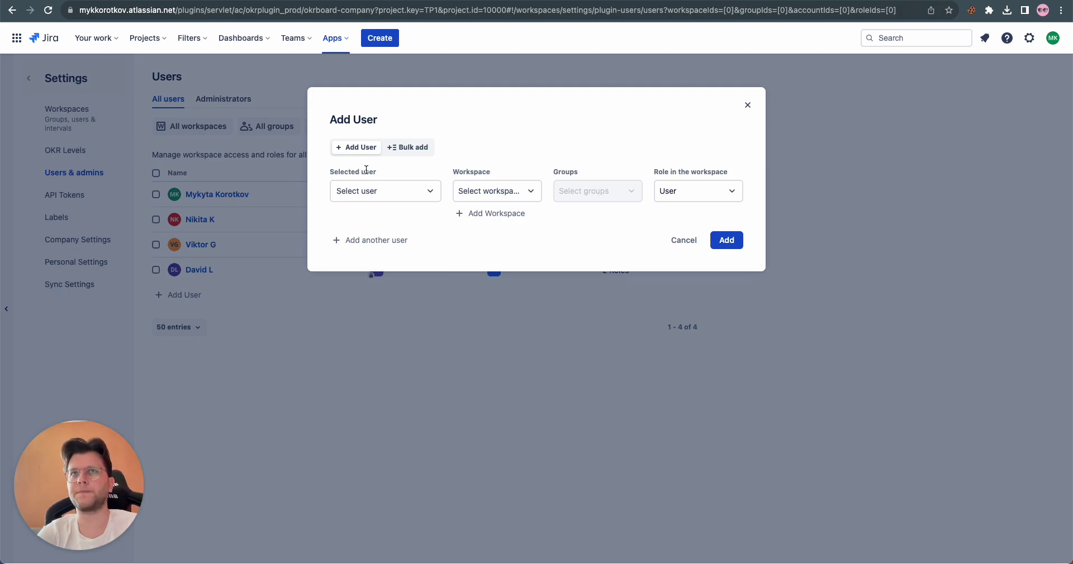
pyautogui.click(404, 150)
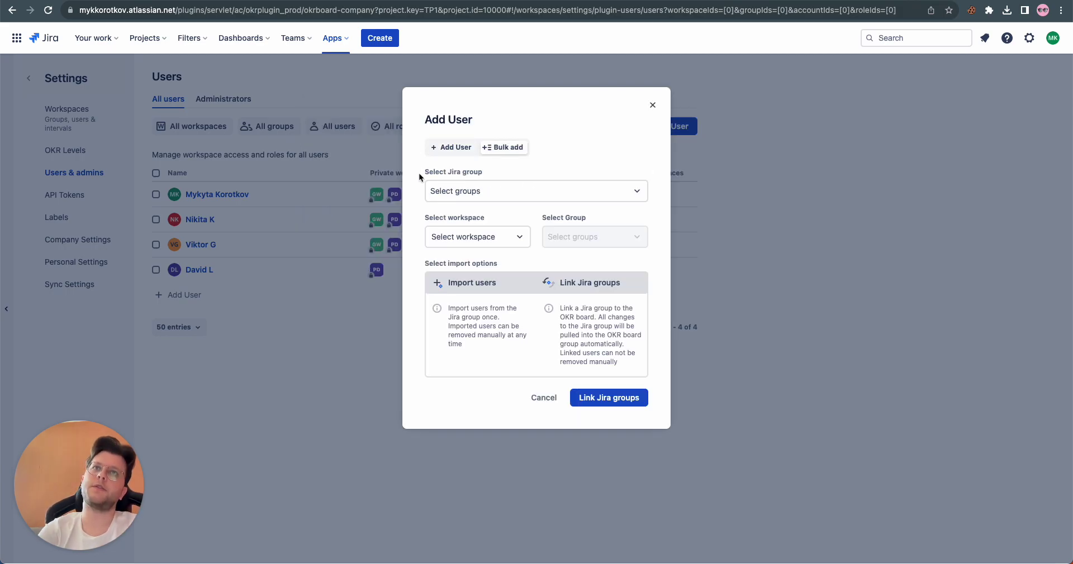
pyautogui.click(458, 190)
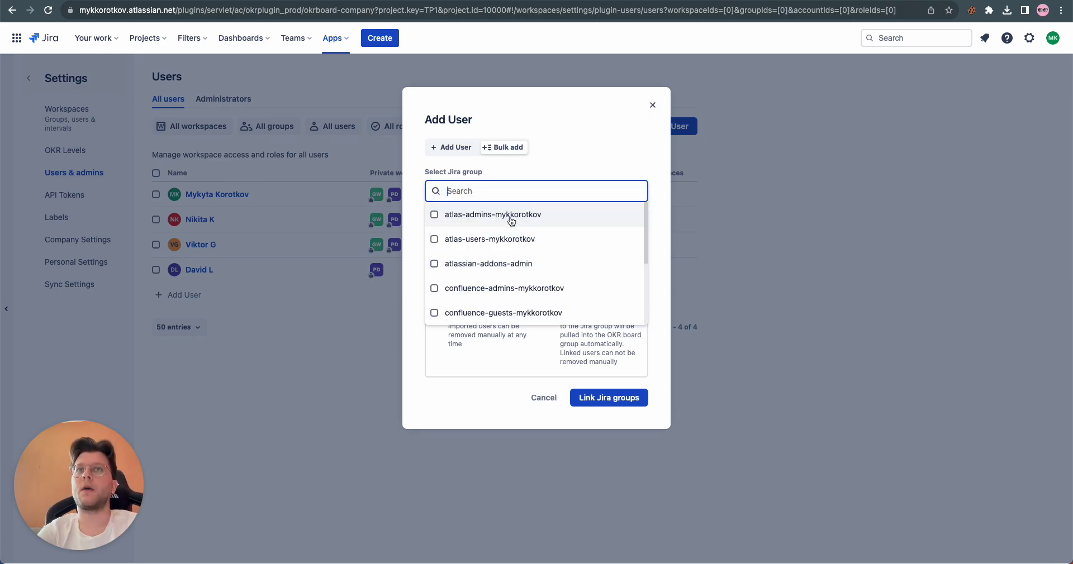
pyautogui.click(600, 166)
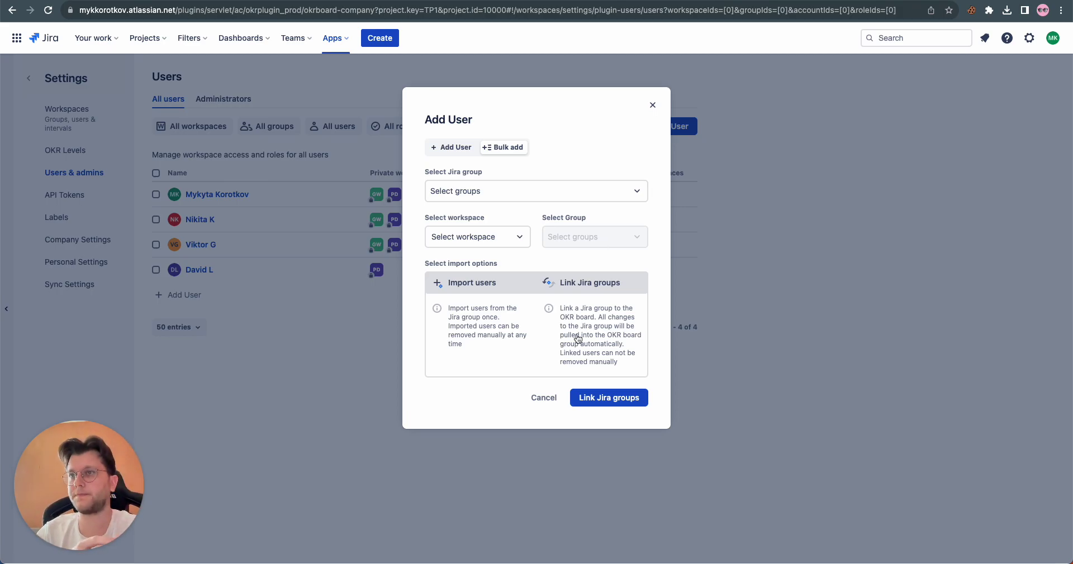
pyautogui.click(544, 398)
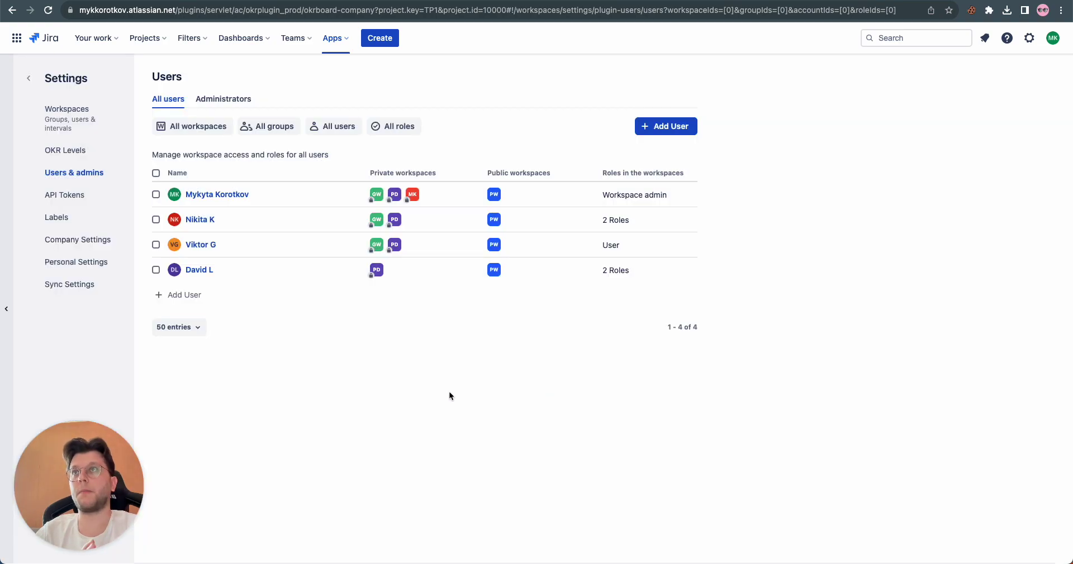
# Step: Create an empty group named 'oboard' in the Public workspace's Groups tab
pyautogui.click(72, 116)
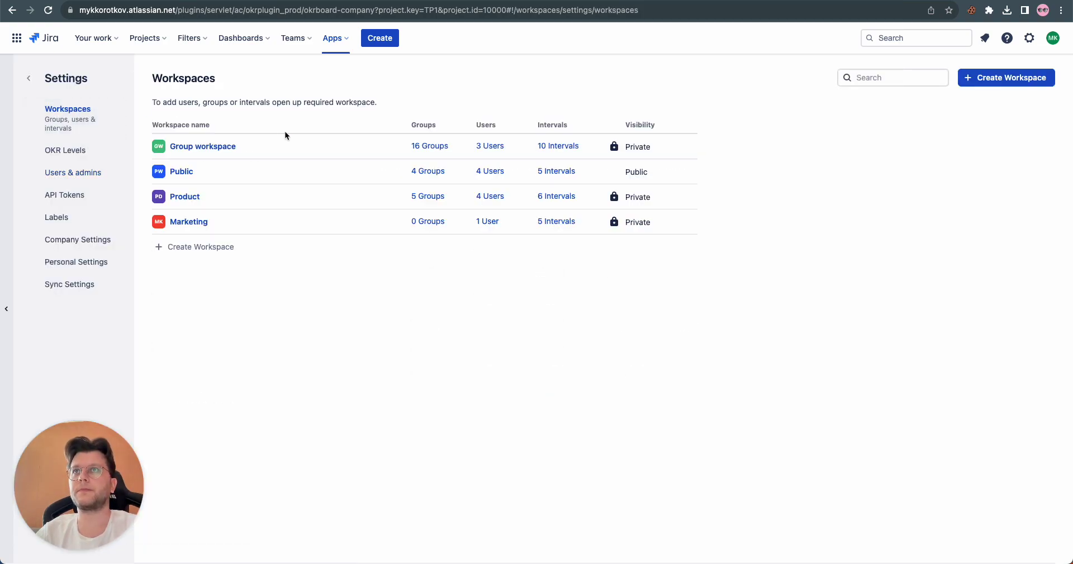
pyautogui.click(183, 169)
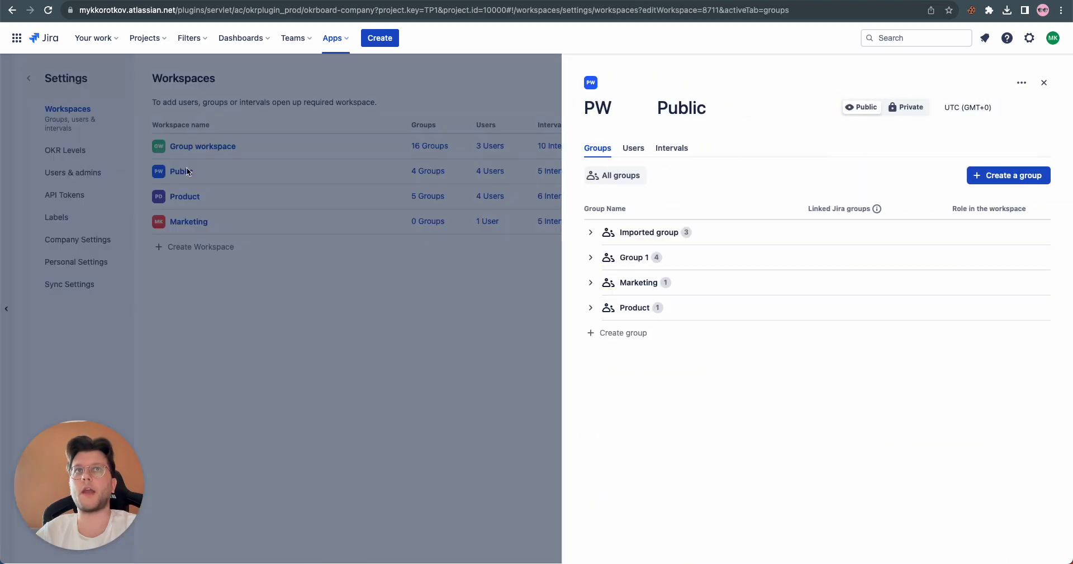
pyautogui.click(634, 148)
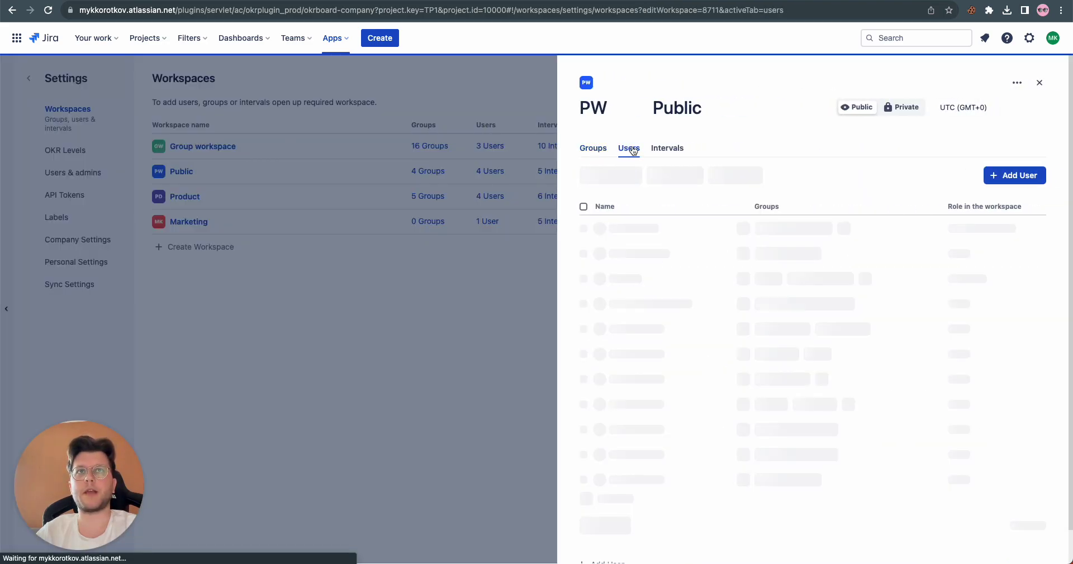
pyautogui.click(587, 155)
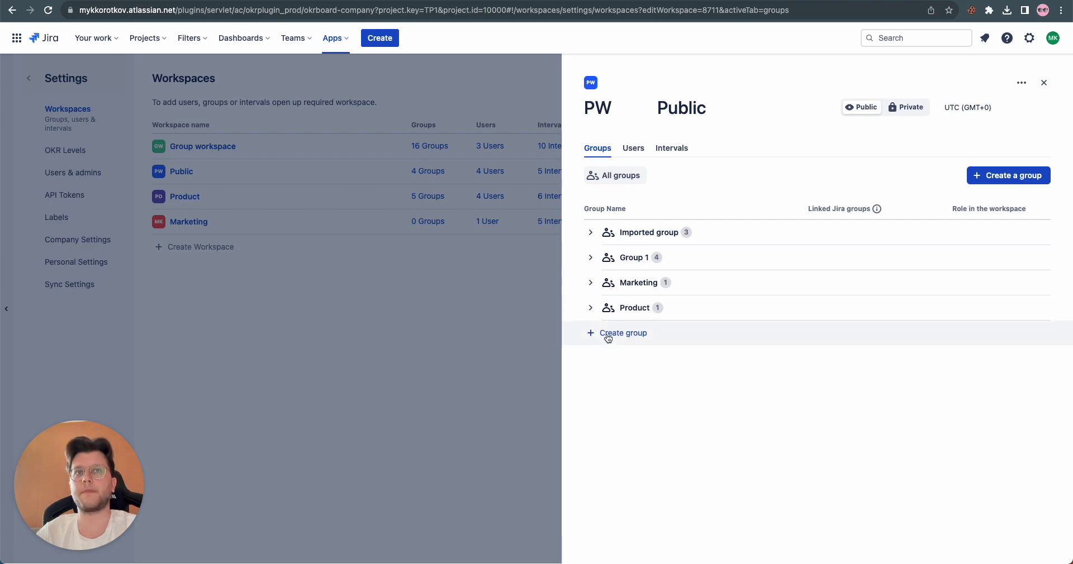
pyautogui.click(609, 335)
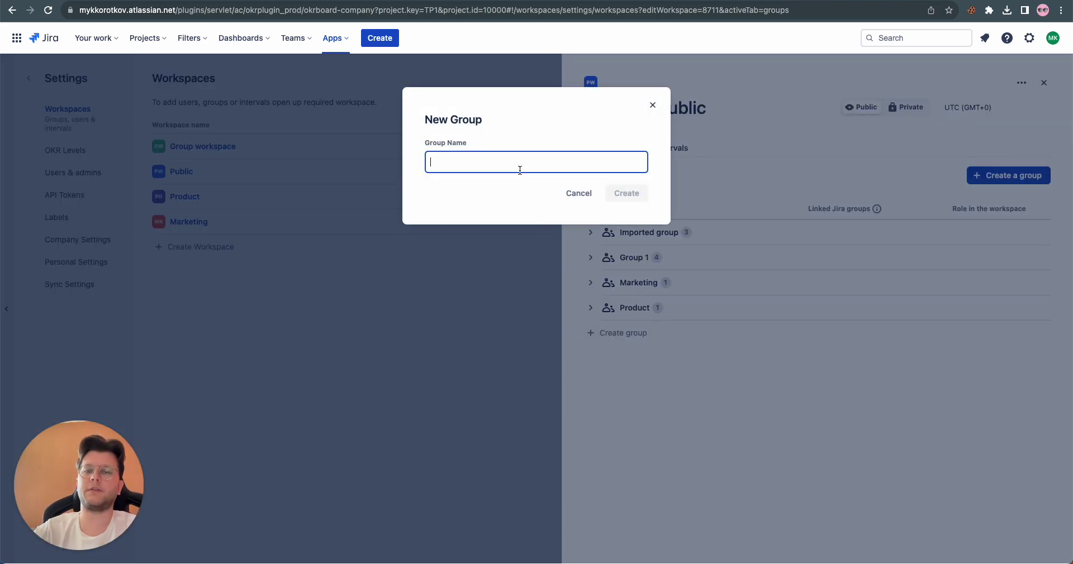
pyautogui.write('oboard')
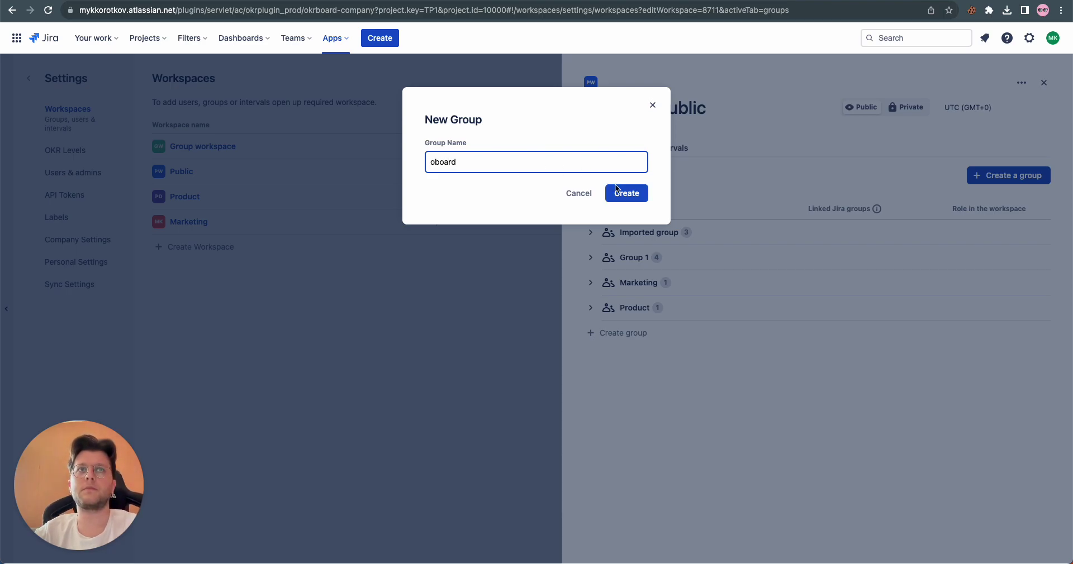
pyautogui.click(628, 194)
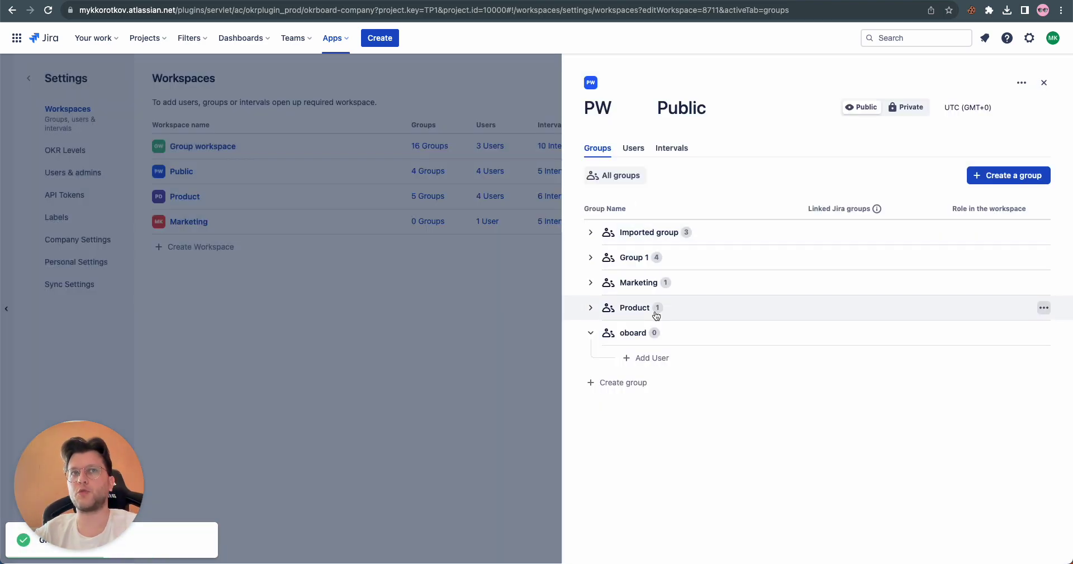
# Step: Pick a user and the Jira admins group for oboard, discard both, and close the Public panel
pyautogui.click(632, 363)
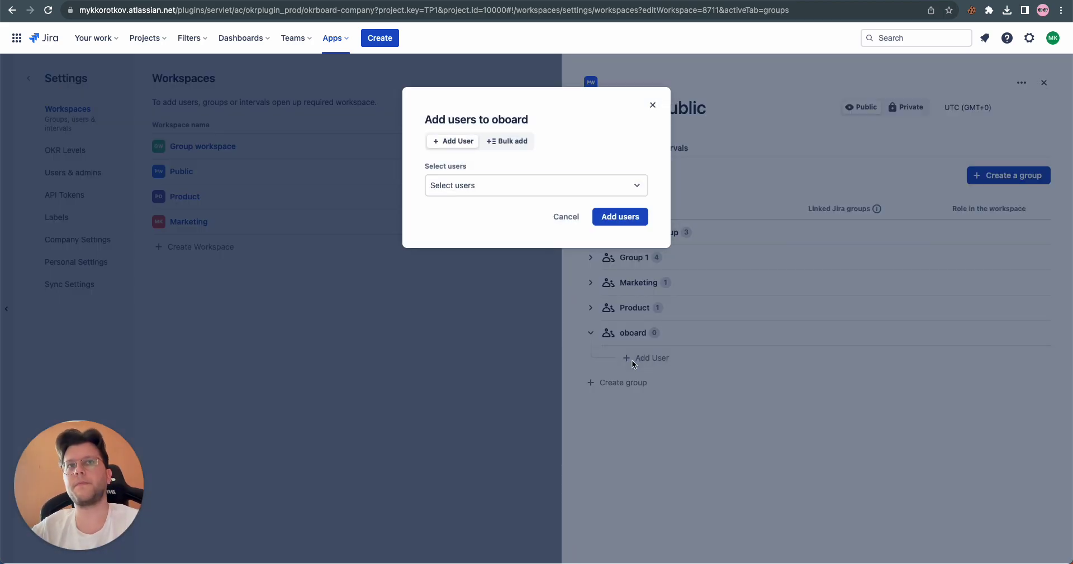
pyautogui.click(531, 190)
pyautogui.click(470, 235)
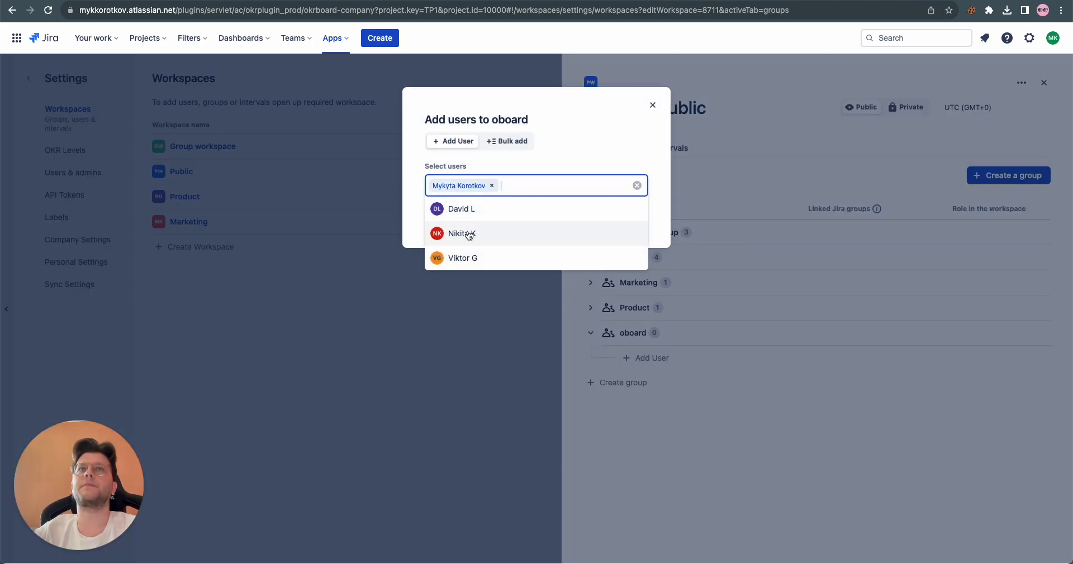
pyautogui.click(569, 163)
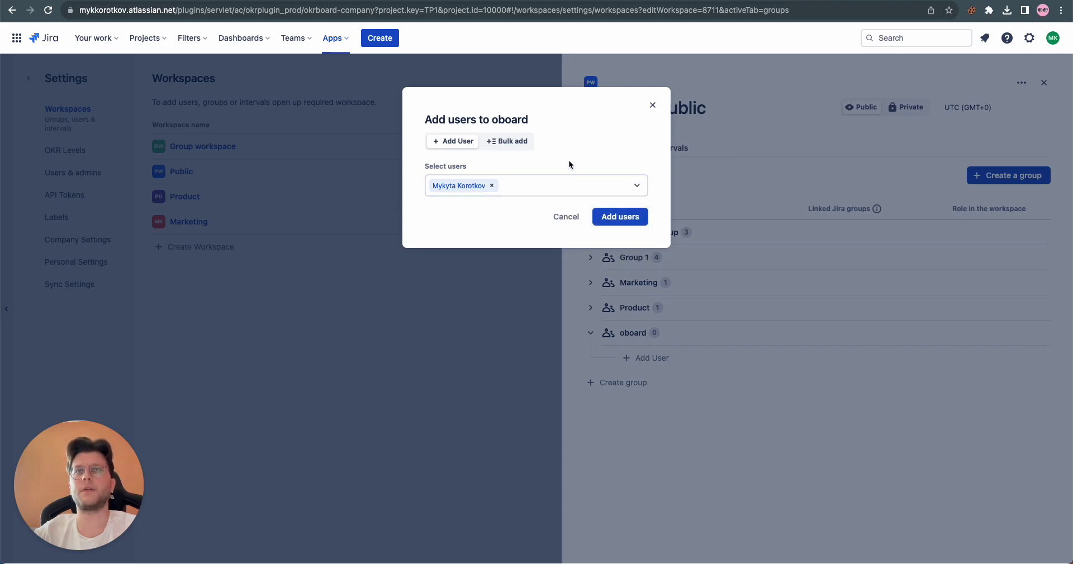
pyautogui.click(506, 141)
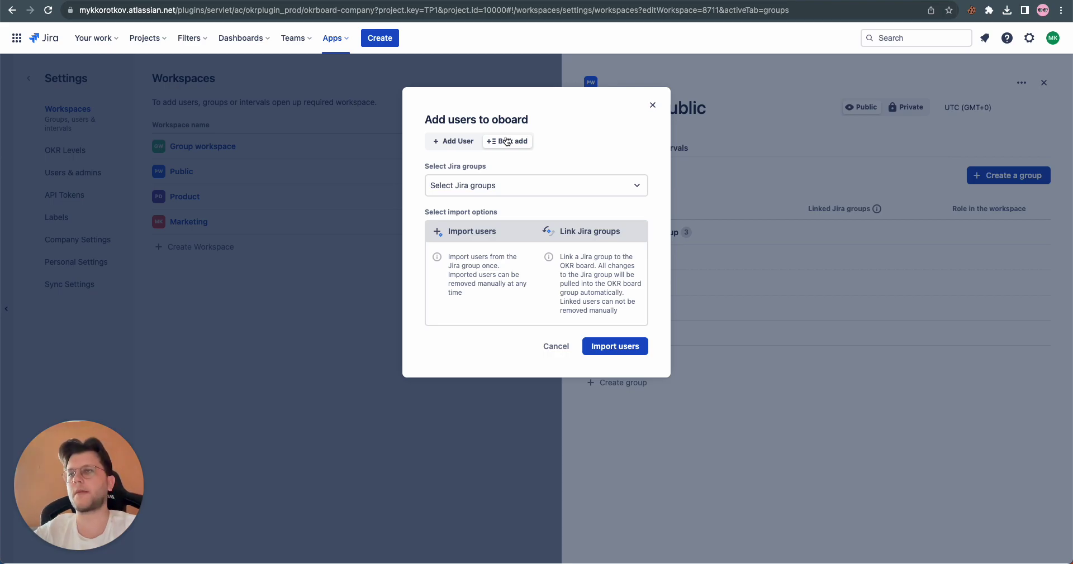
pyautogui.click(534, 186)
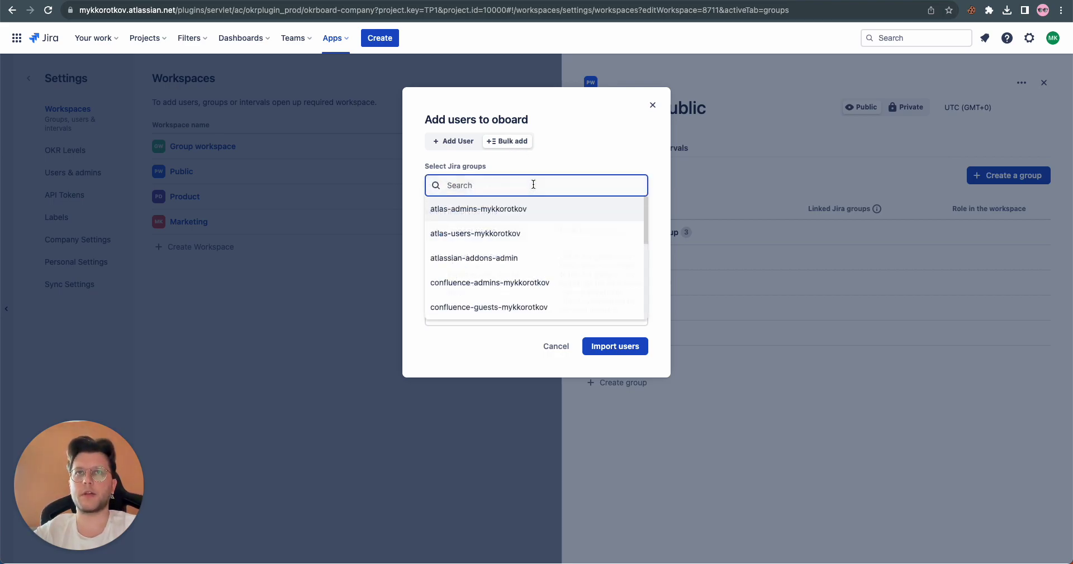
pyautogui.click(514, 211)
pyautogui.click(598, 159)
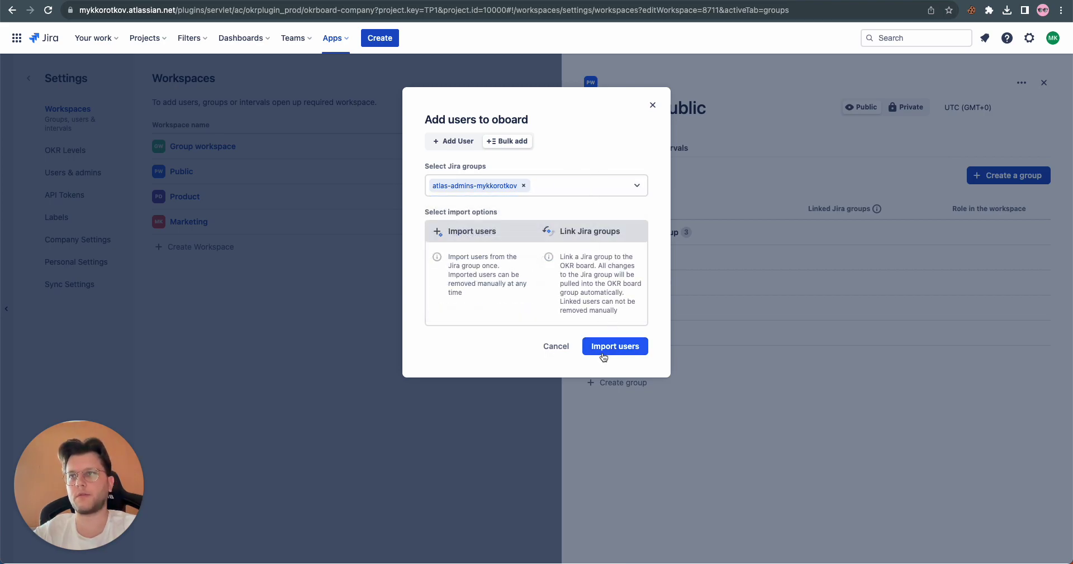
pyautogui.click(652, 106)
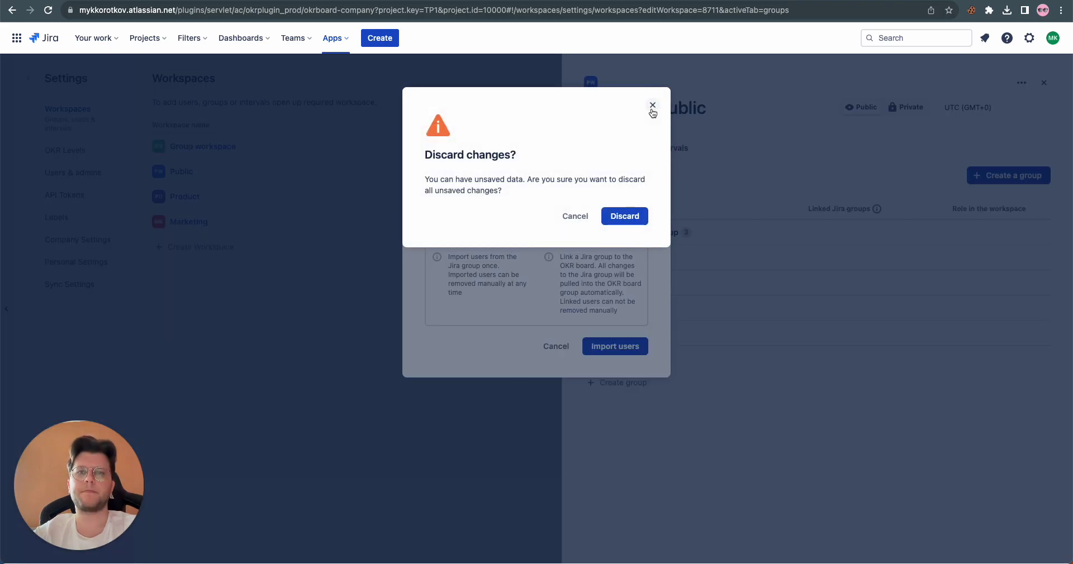
pyautogui.click(625, 217)
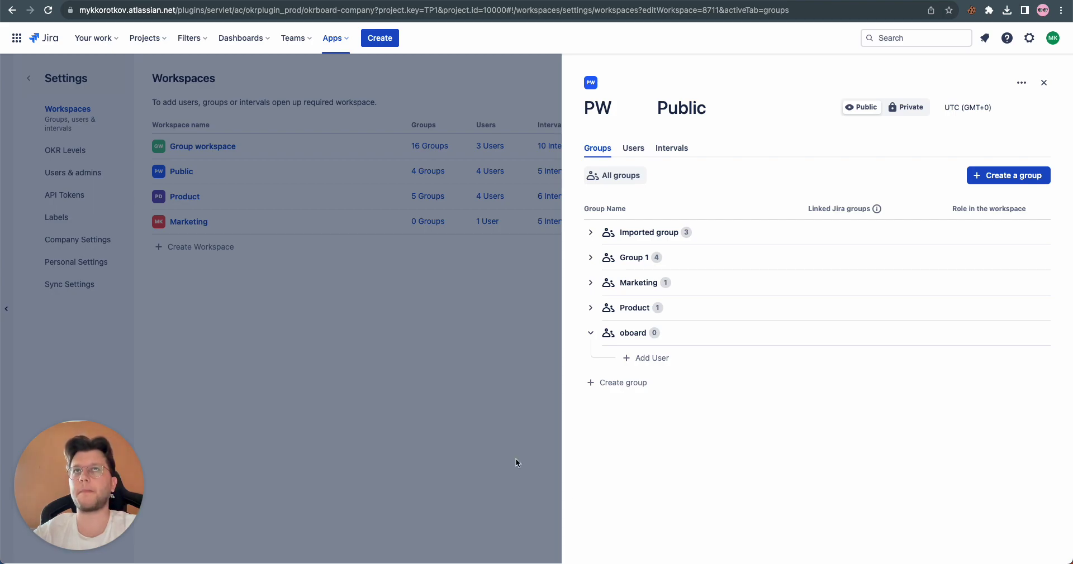
pyautogui.click(467, 444)
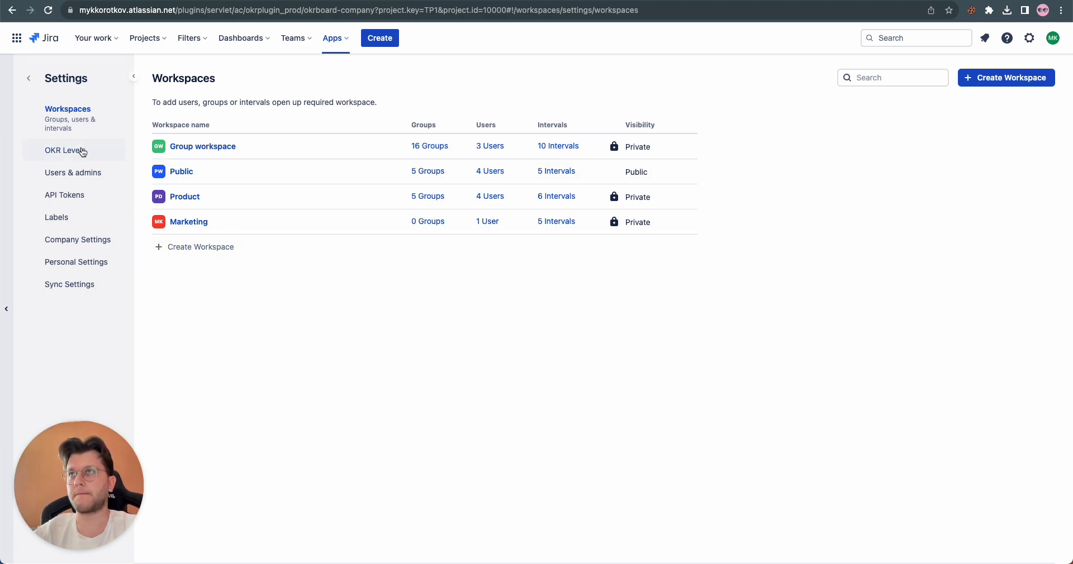
# Step: Leave OKR Board Settings and browse the Objectives alignment table and Home overview
pyautogui.click(27, 82)
pyautogui.click(69, 109)
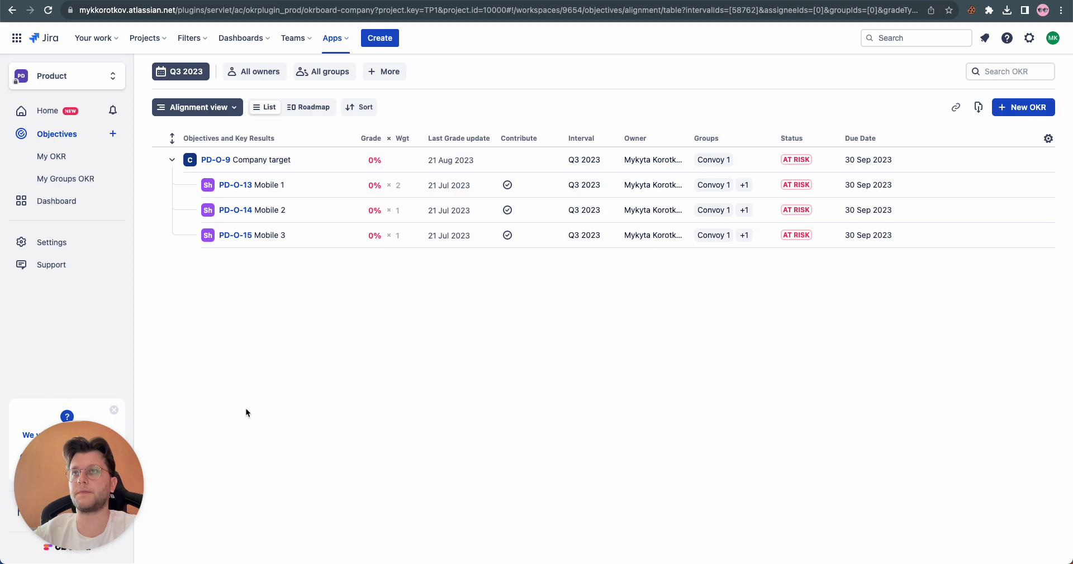
pyautogui.click(49, 113)
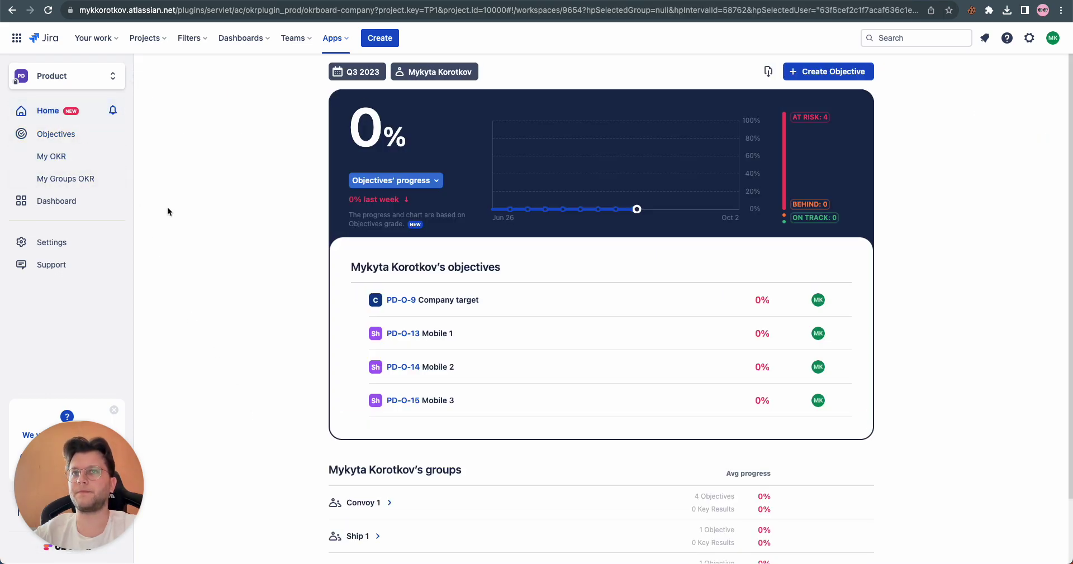
pyautogui.scroll(-3, 168, 212)
pyautogui.scroll(3, 167, 211)
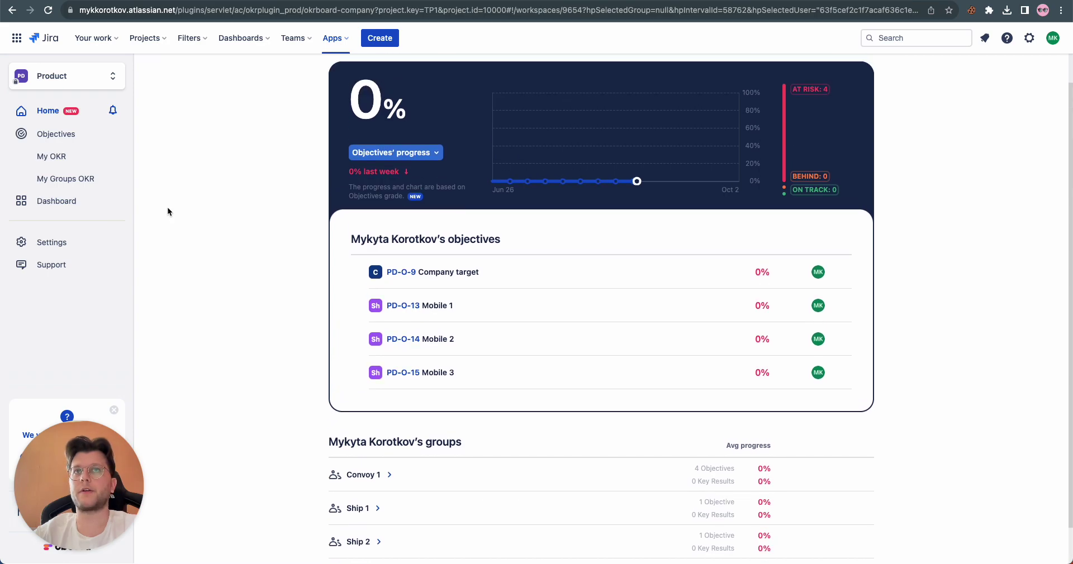
pyautogui.scroll(-2, 168, 211)
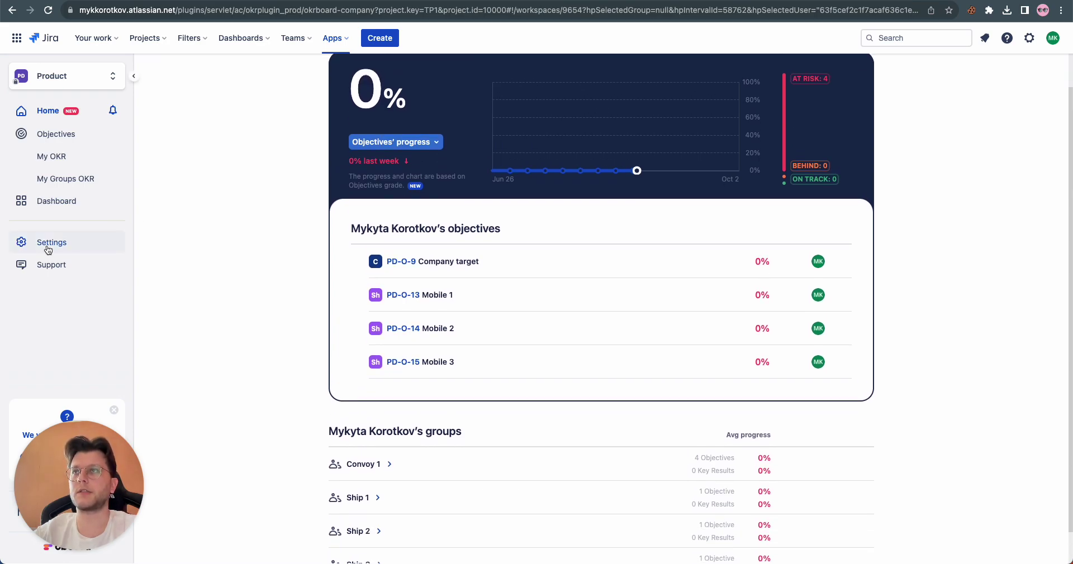
# Step: Show the Dashboard's Performance report for Product Q3 2023 broken down by group
pyautogui.click(53, 202)
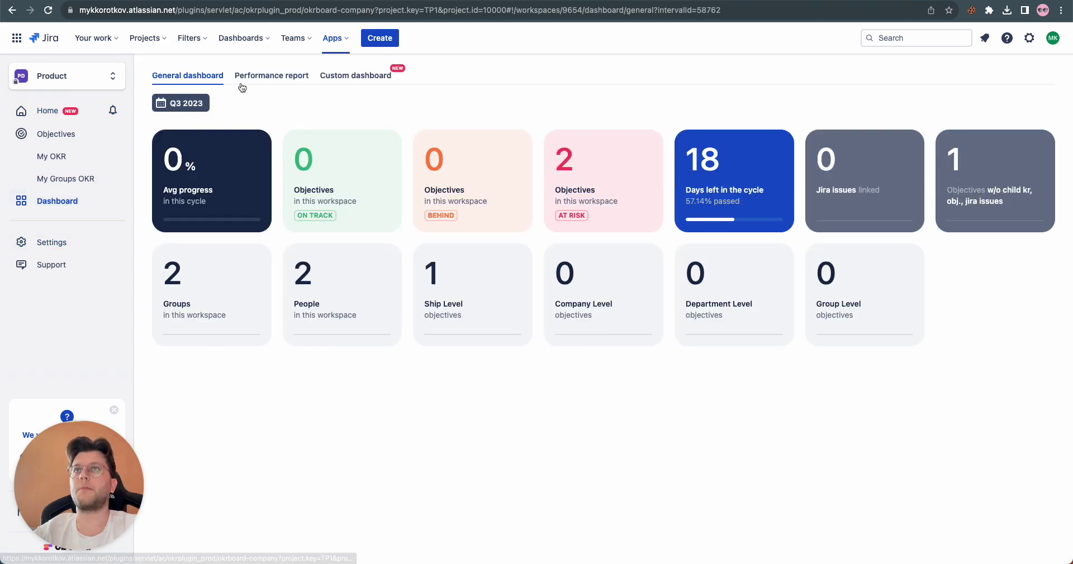
pyautogui.click(246, 79)
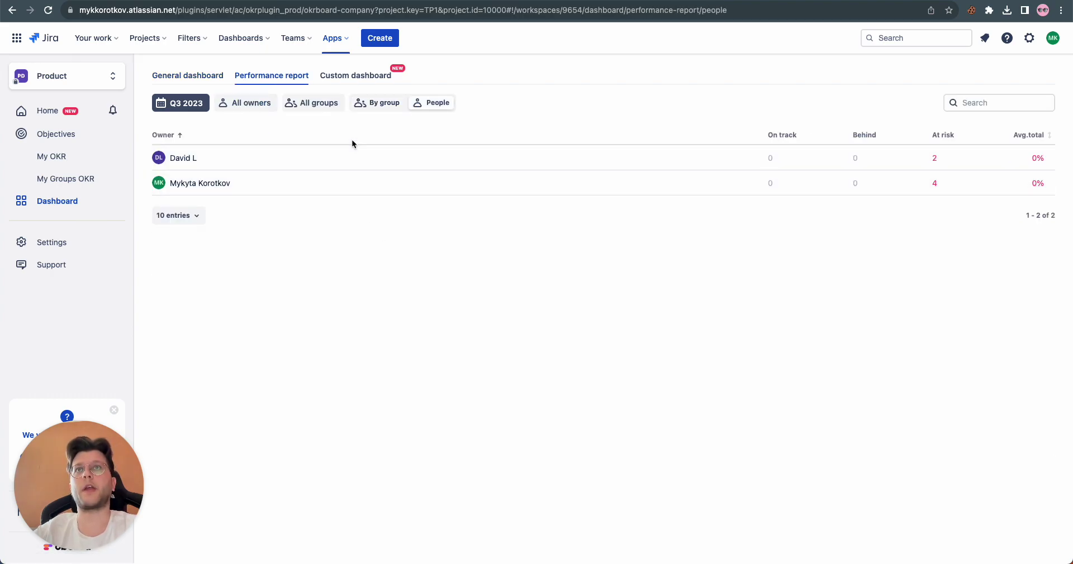
pyautogui.click(389, 112)
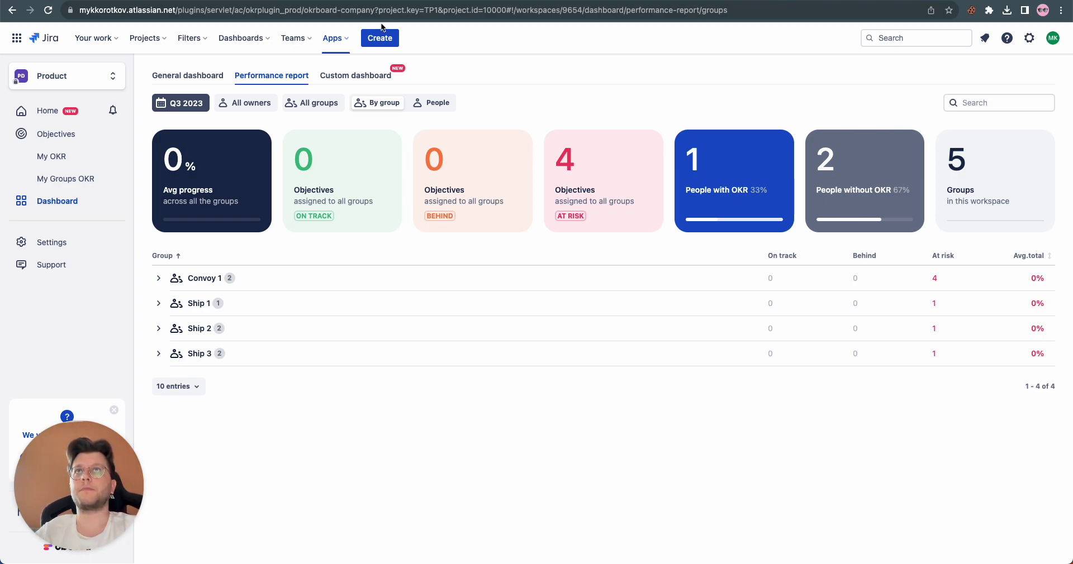
# Step: In Confluence, open OKR Board's configuration, select the API token field, then return to Jira
pyautogui.click(399, 1)
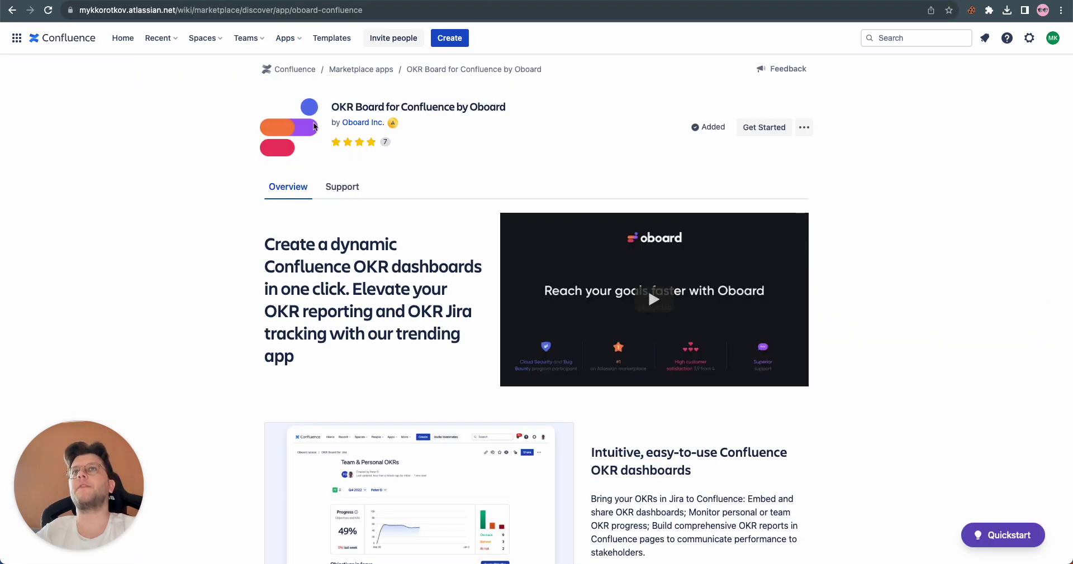
pyautogui.click(287, 41)
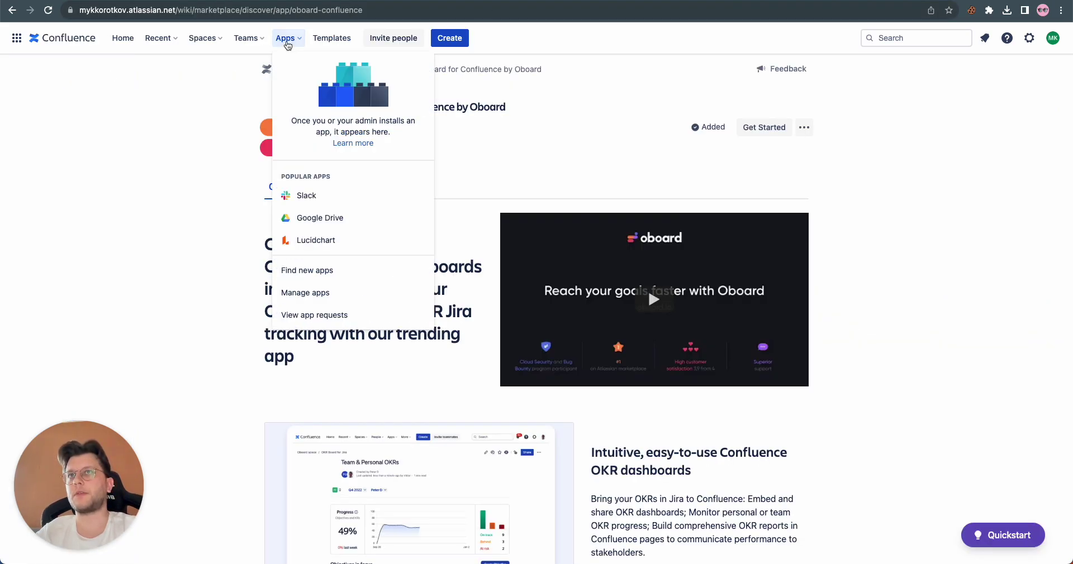
pyautogui.click(103, 252)
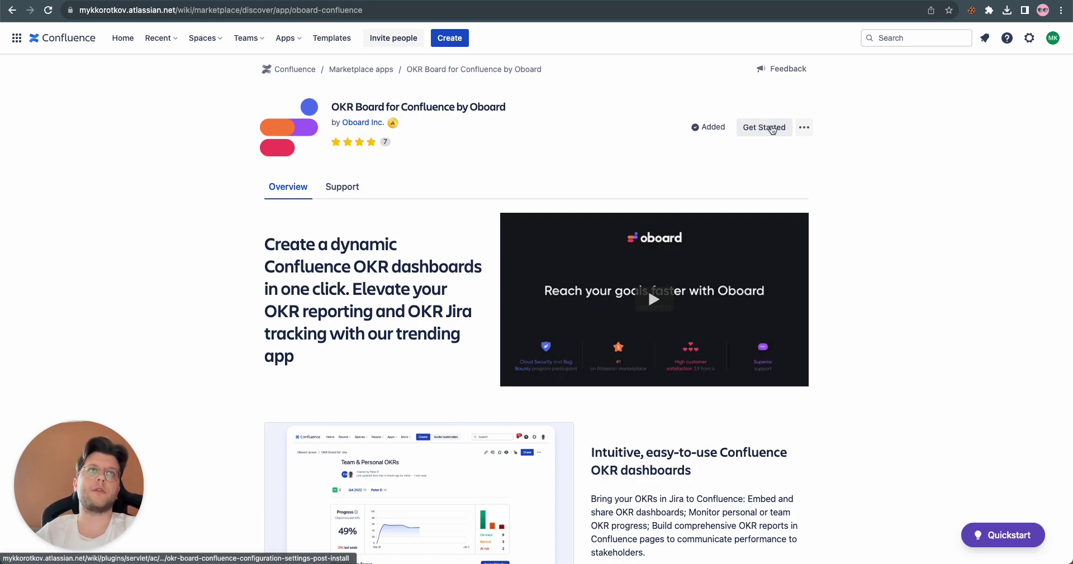
pyautogui.click(772, 128)
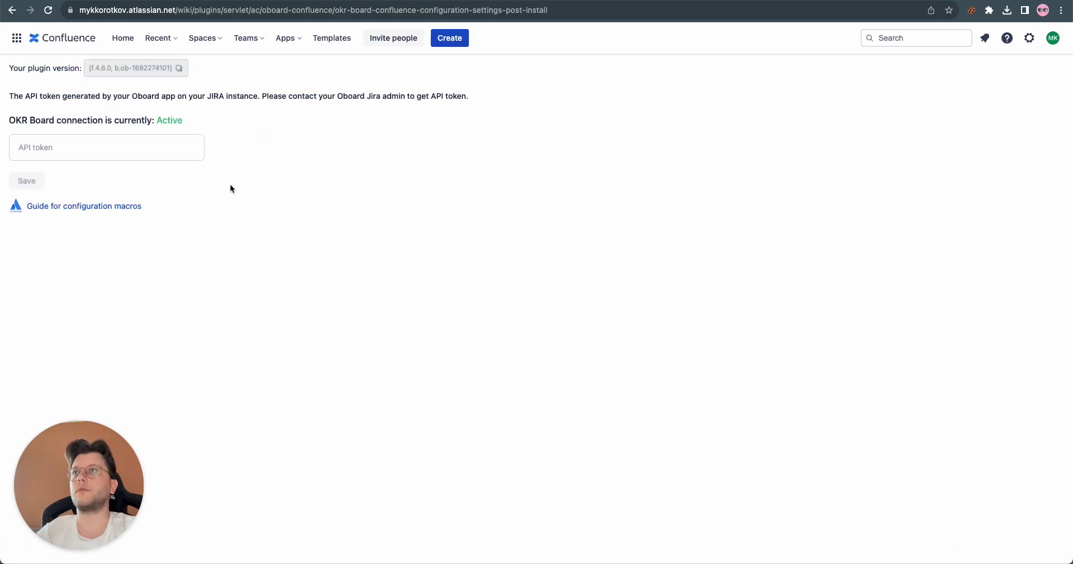
pyautogui.click(61, 146)
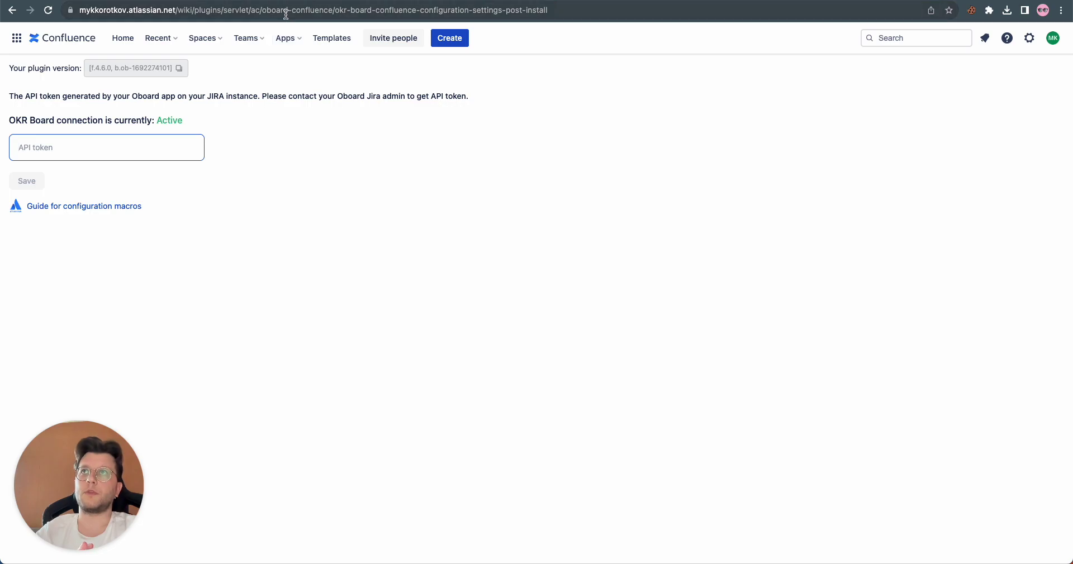
pyautogui.click(248, 2)
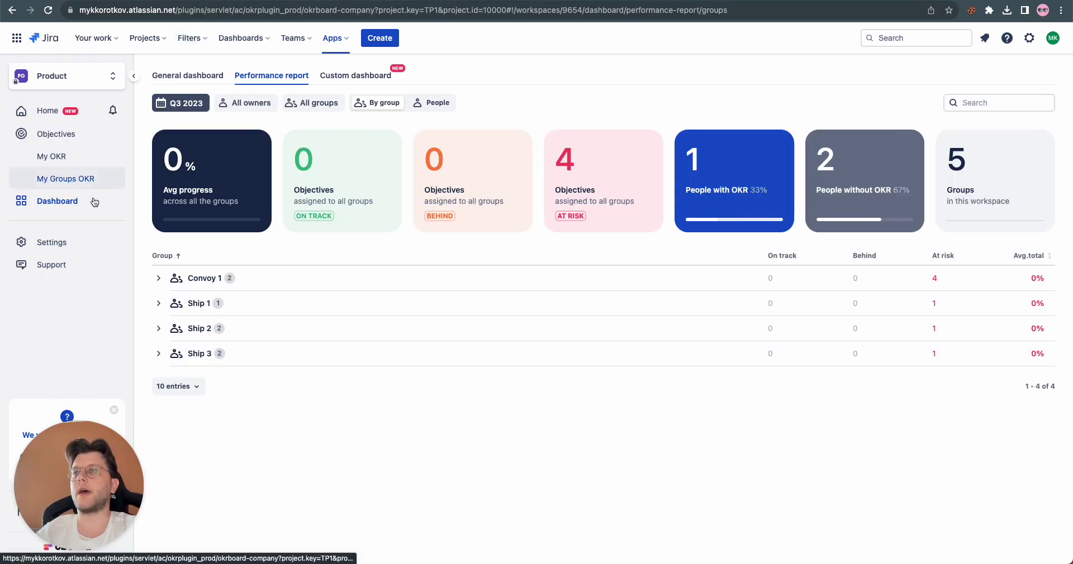
# Step: Create an OKR Board API token named 'confluence', copy its value, and switch to Confluence
pyautogui.click(57, 247)
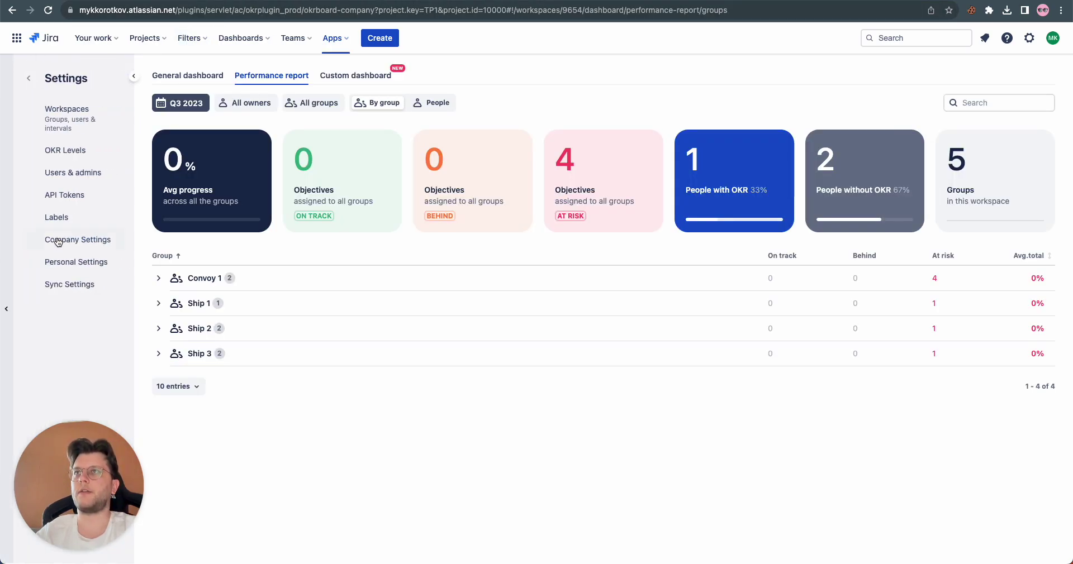
pyautogui.click(64, 198)
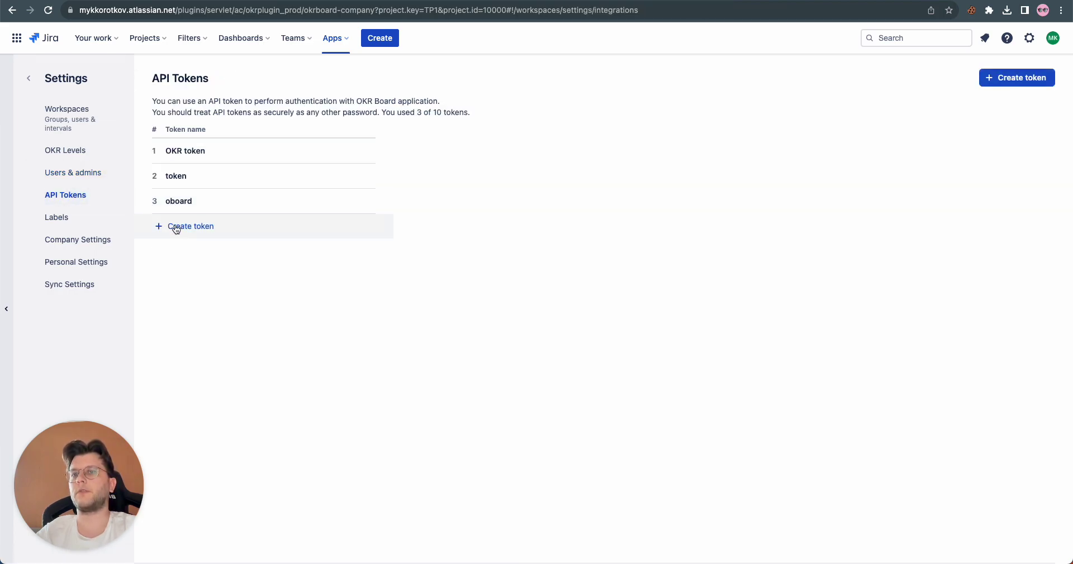
pyautogui.click(176, 228)
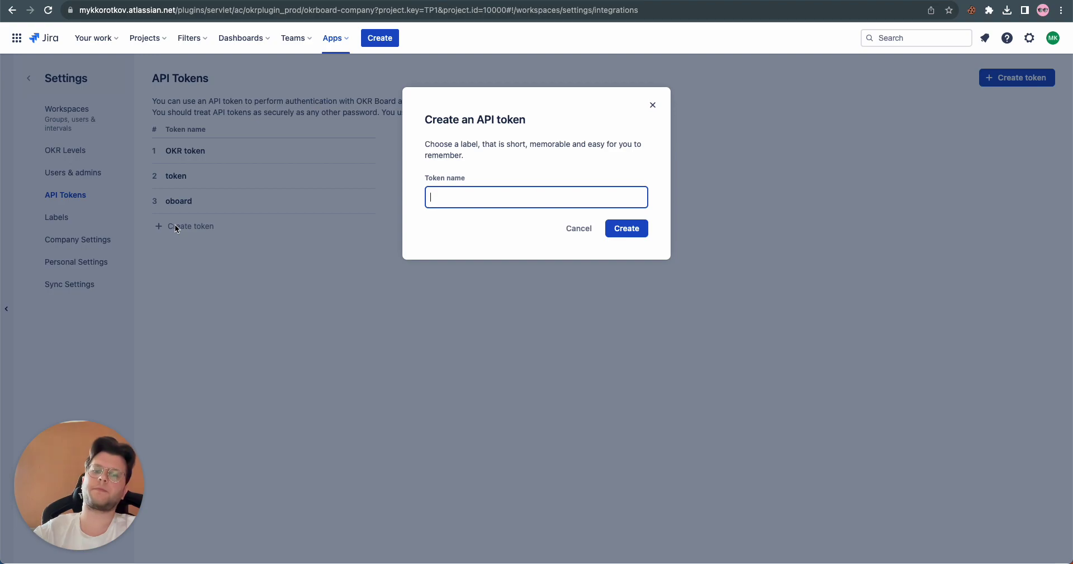
pyautogui.write('con')
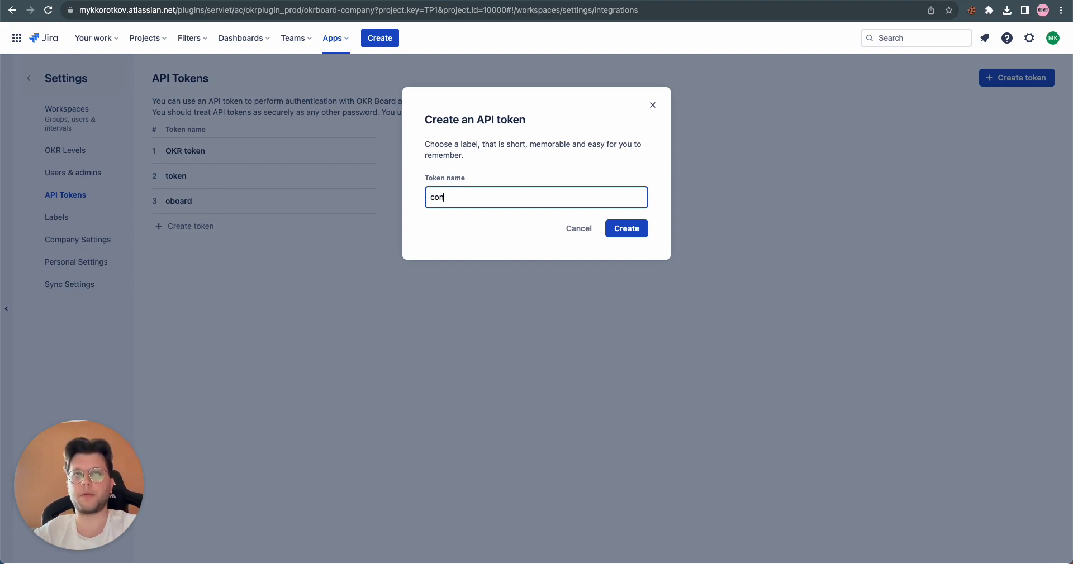
pyautogui.write('fluence')
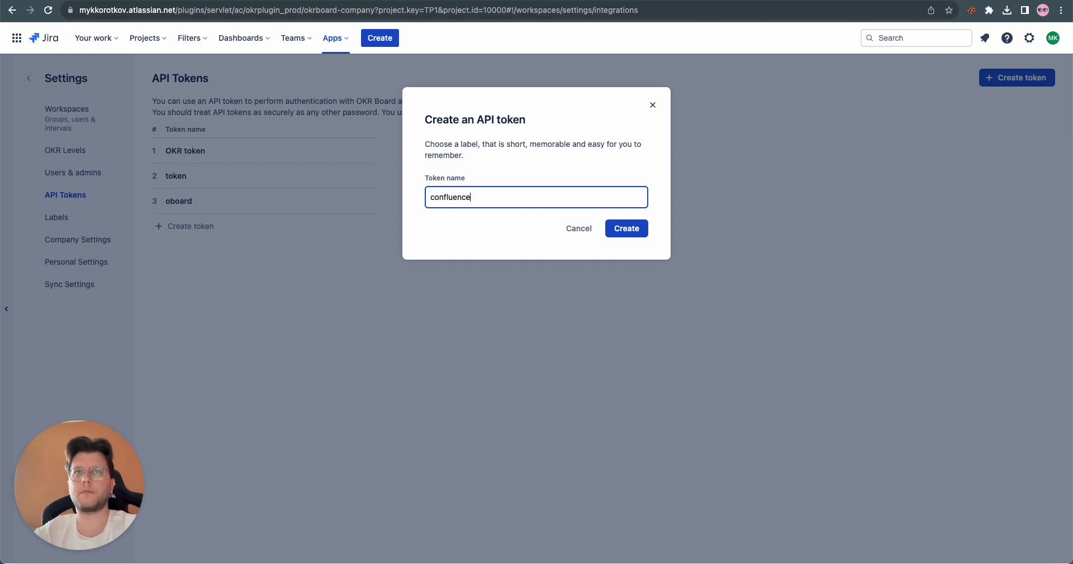
pyautogui.click(632, 228)
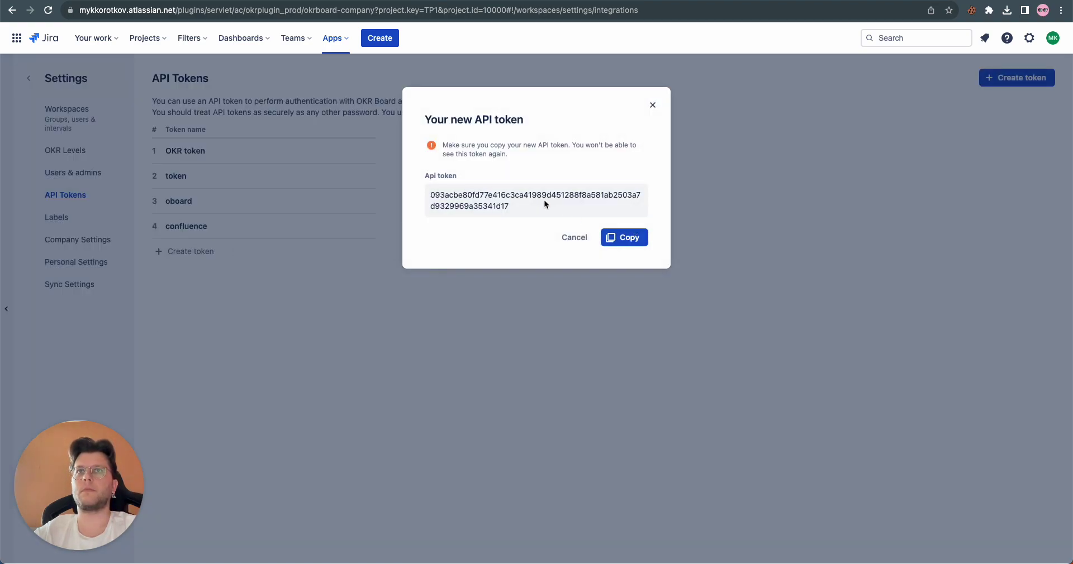
pyautogui.click(617, 238)
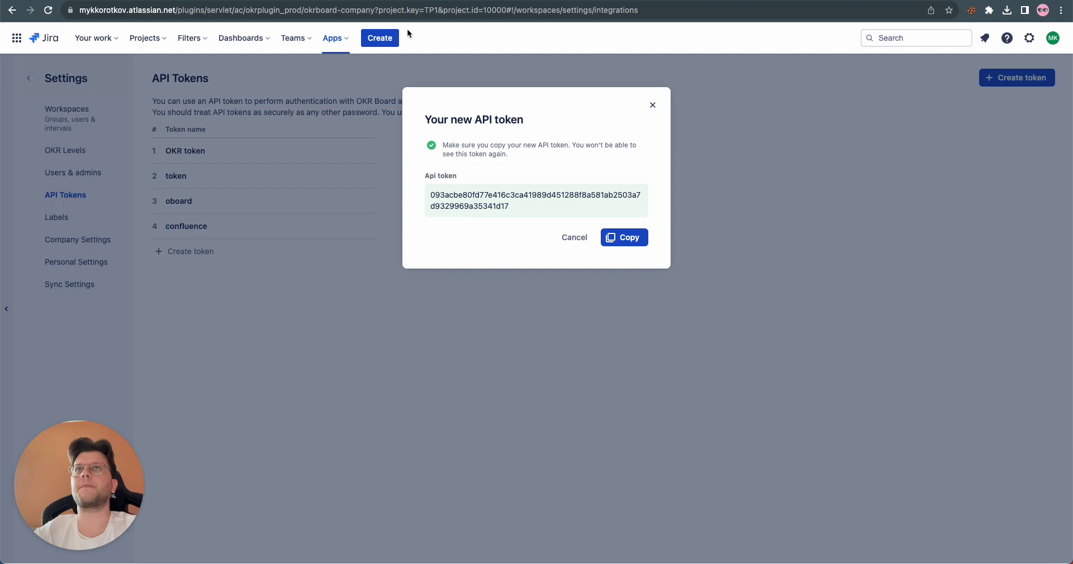
pyautogui.click(449, 2)
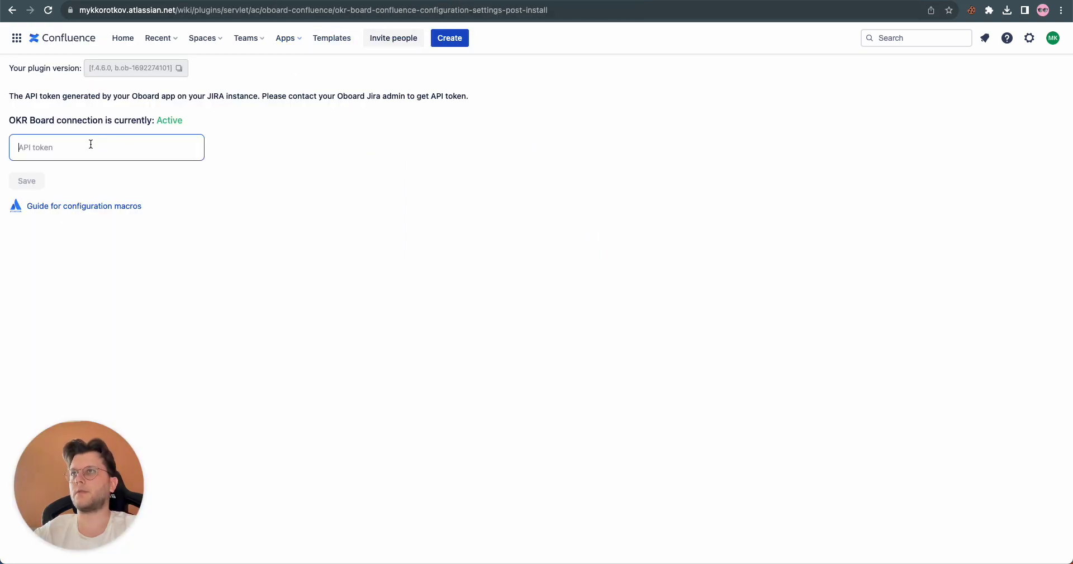
# Step: Paste the Jira token into the API token field, save it, and open the Oboard page
pyautogui.press('super+v')
pyautogui.click(28, 181)
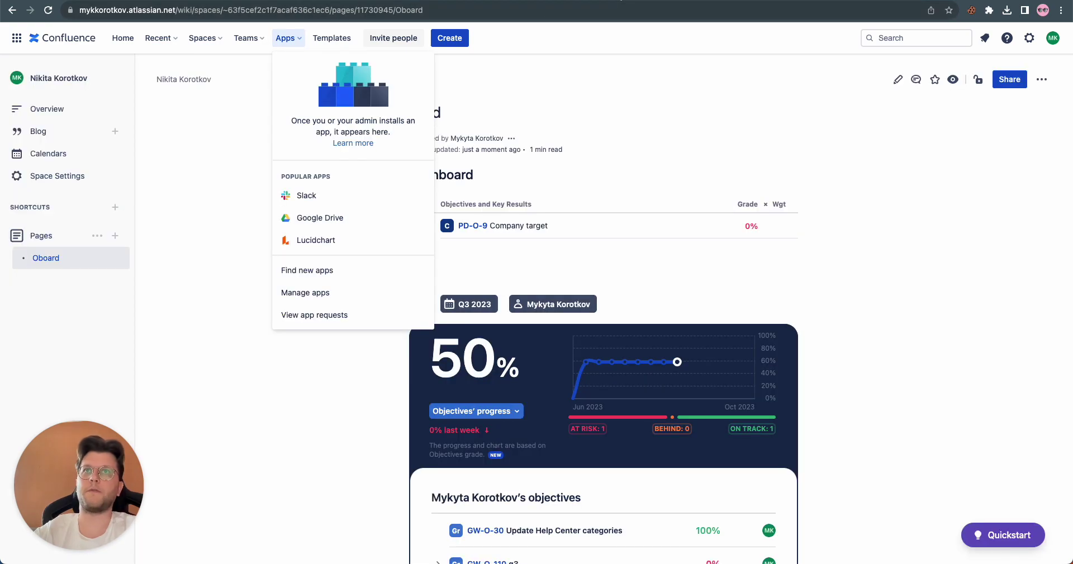
pyautogui.click(209, 179)
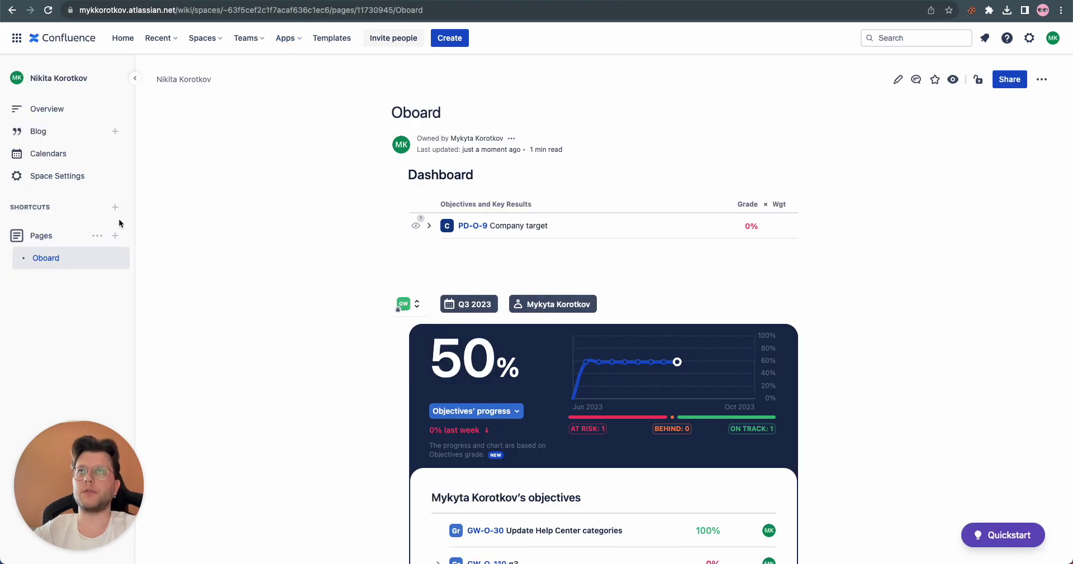
pyautogui.moveTo(102, 262)
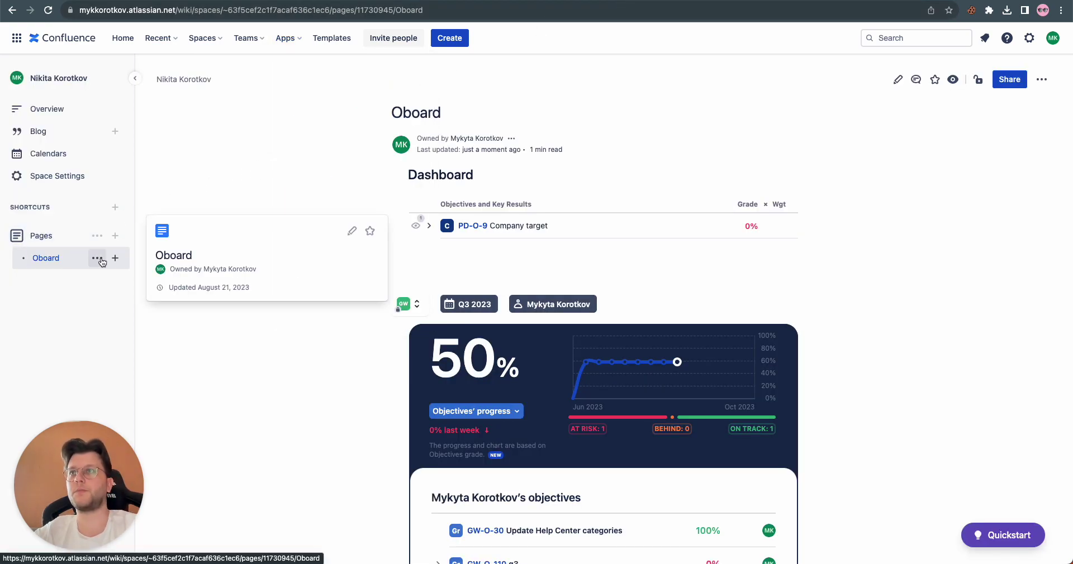
pyautogui.click(60, 267)
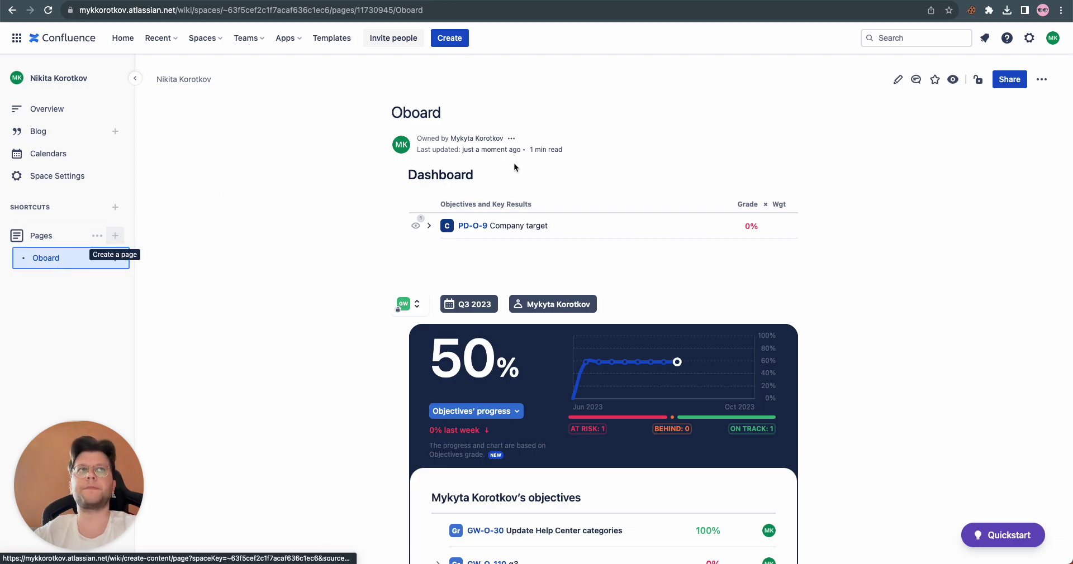
# Step: Edit the Oboard page and search the Insert menu for 'oboard' macros
pyautogui.click(897, 79)
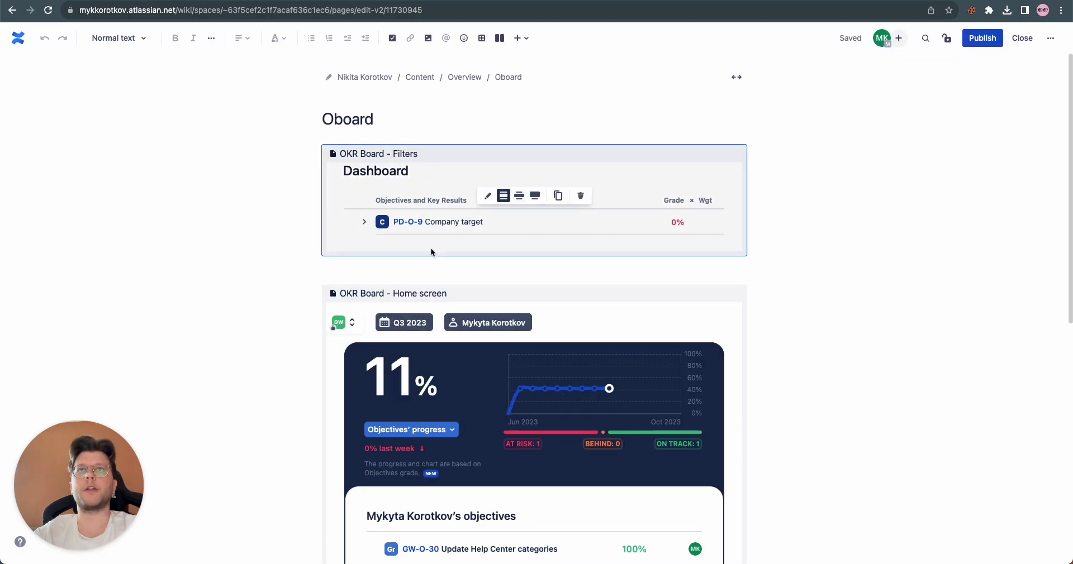
pyautogui.scroll(-8, 745, 266)
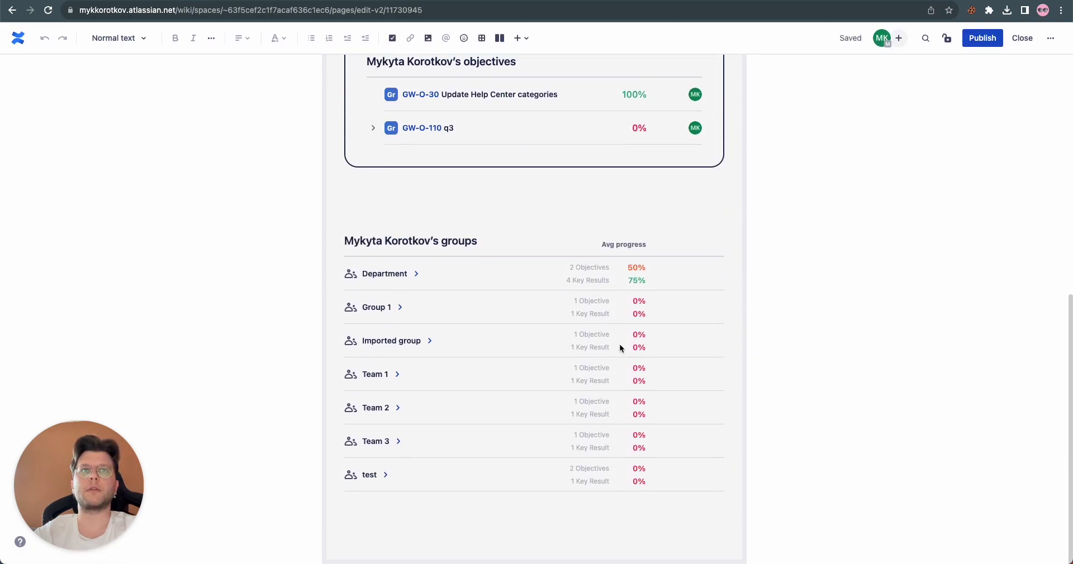
pyautogui.scroll(10, 619, 346)
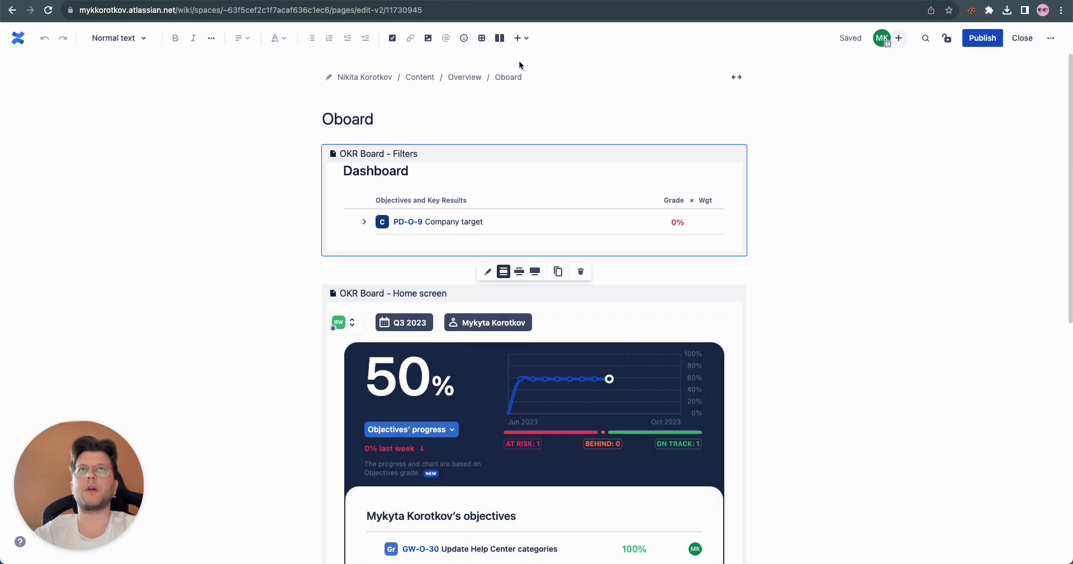
pyautogui.click(517, 39)
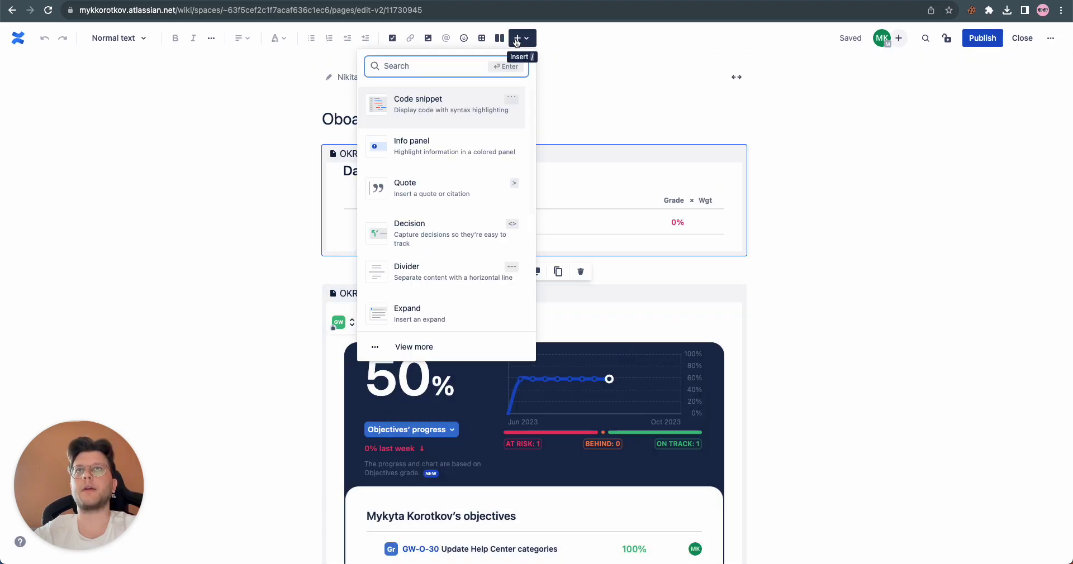
pyautogui.write('oboard')
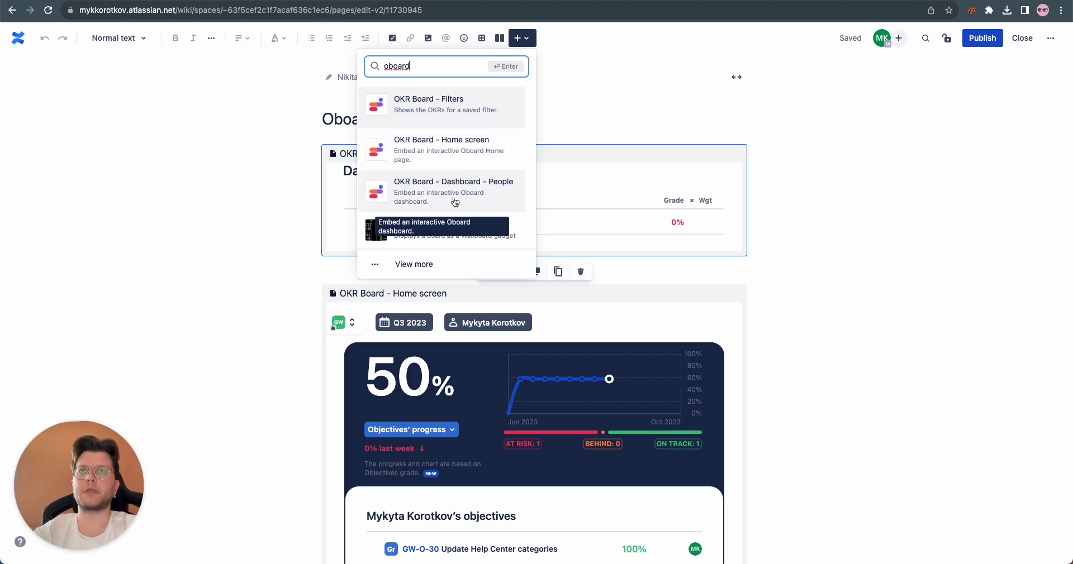
# Step: Insert an OKR Board - Filters macro set to Workspace Product and Interval Q3 2023
pyautogui.click(448, 107)
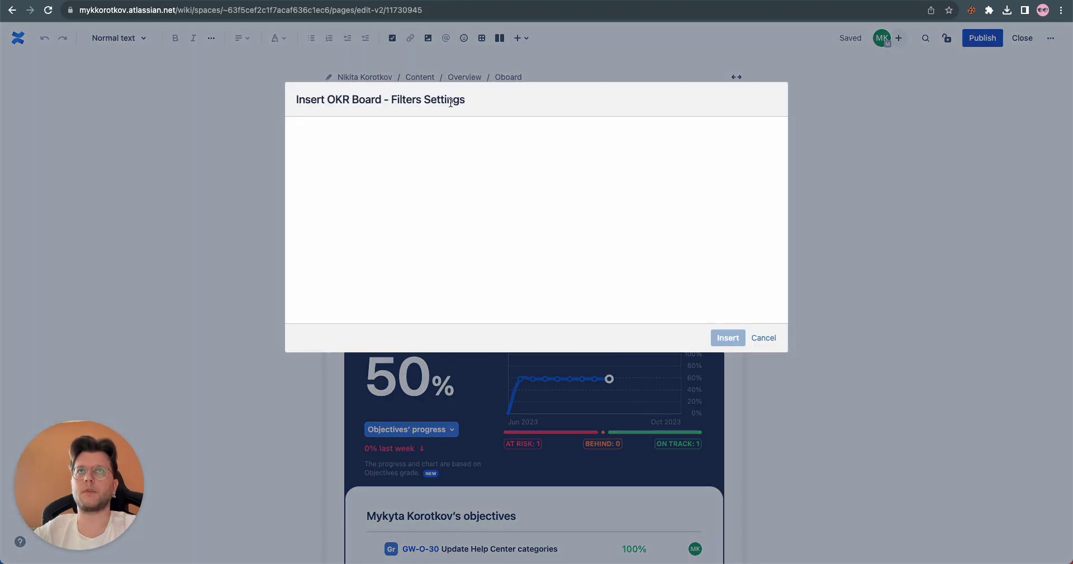
pyautogui.scroll(-2, 444, 193)
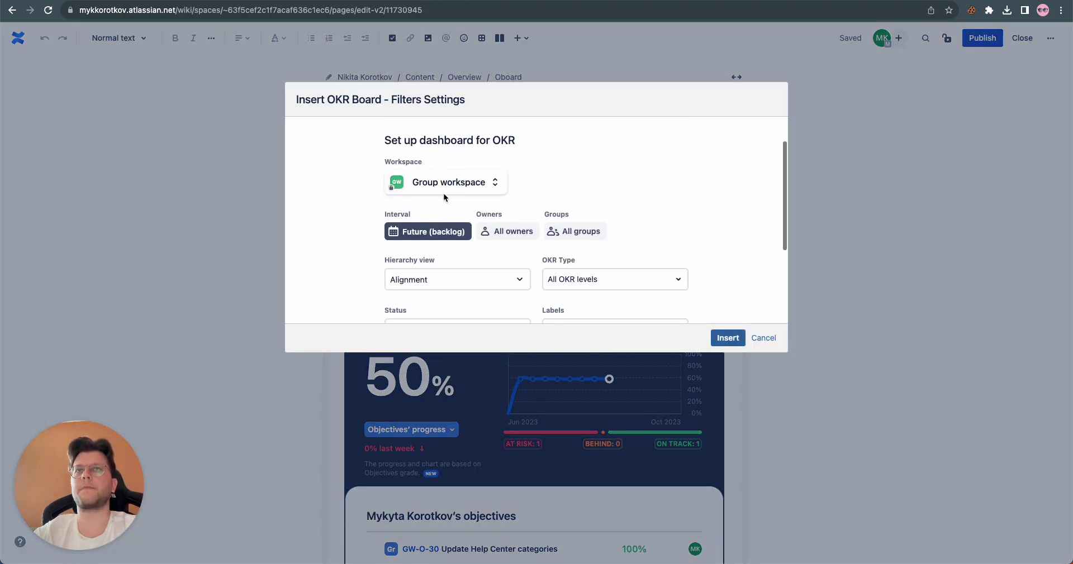
pyautogui.click(471, 187)
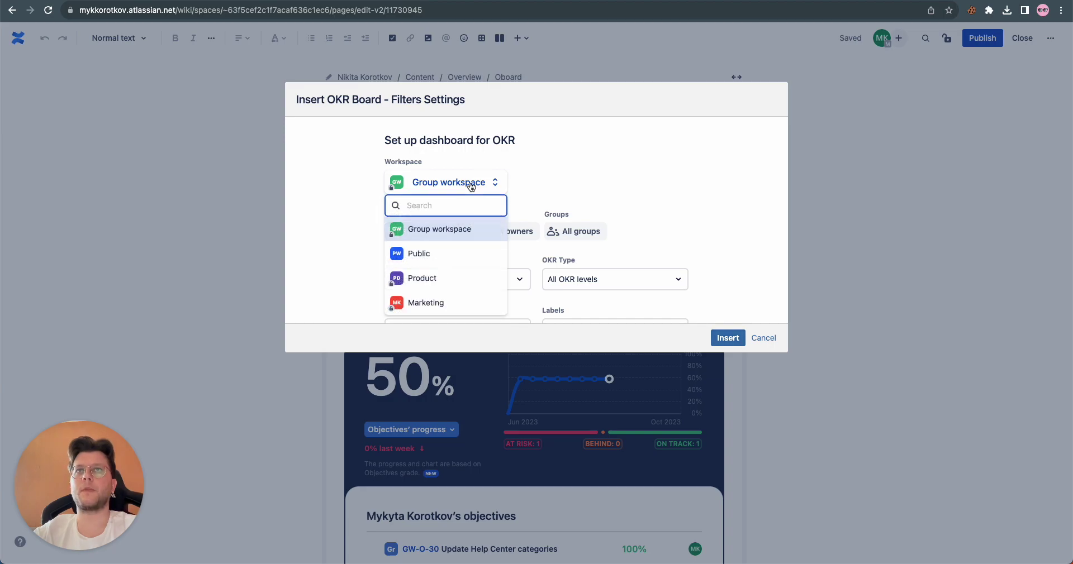
pyautogui.click(425, 278)
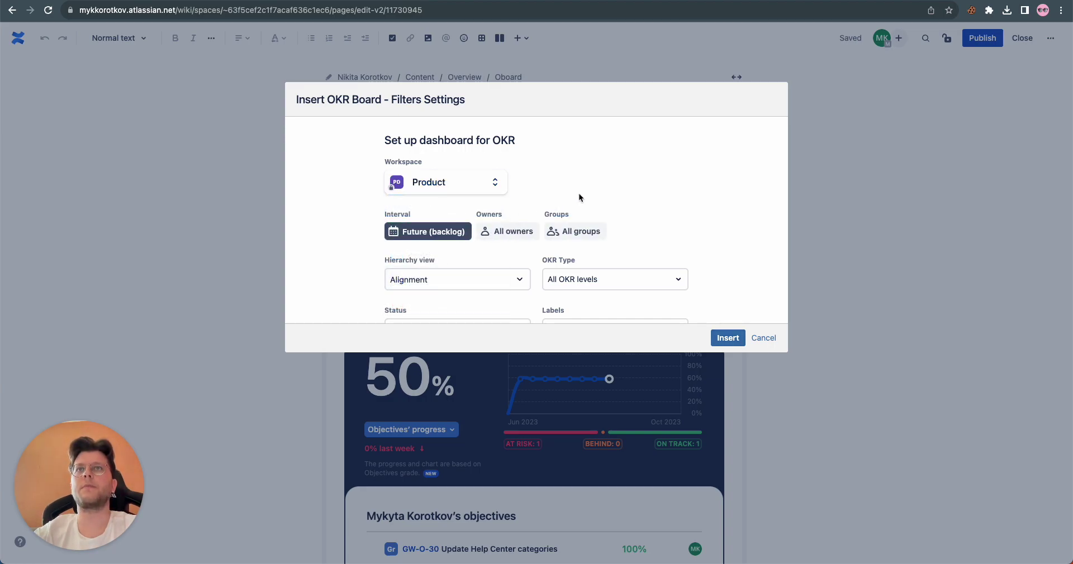
pyautogui.click(422, 232)
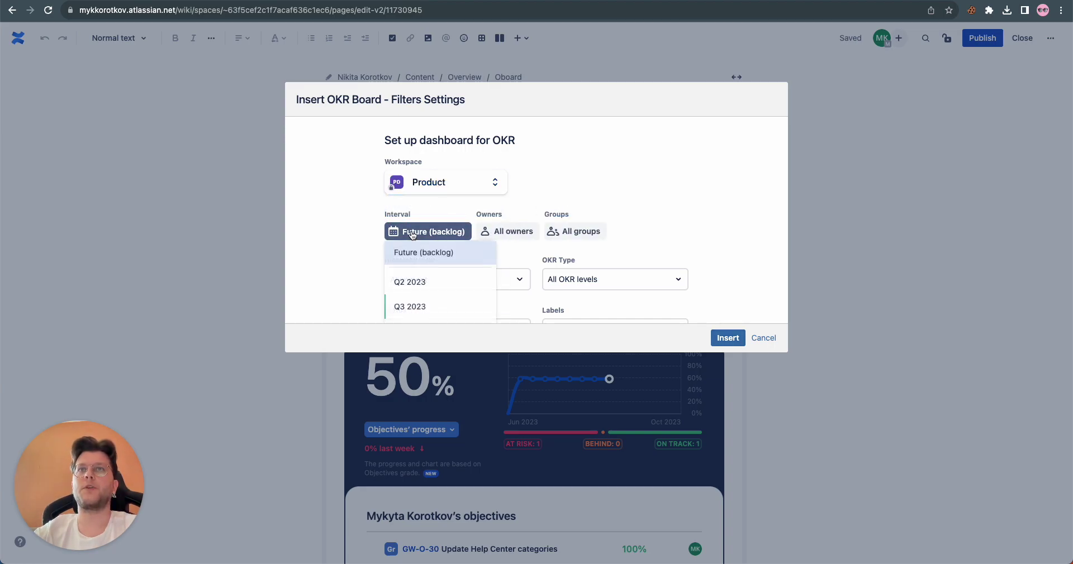
pyautogui.scroll(-1, 418, 289)
pyautogui.click(415, 288)
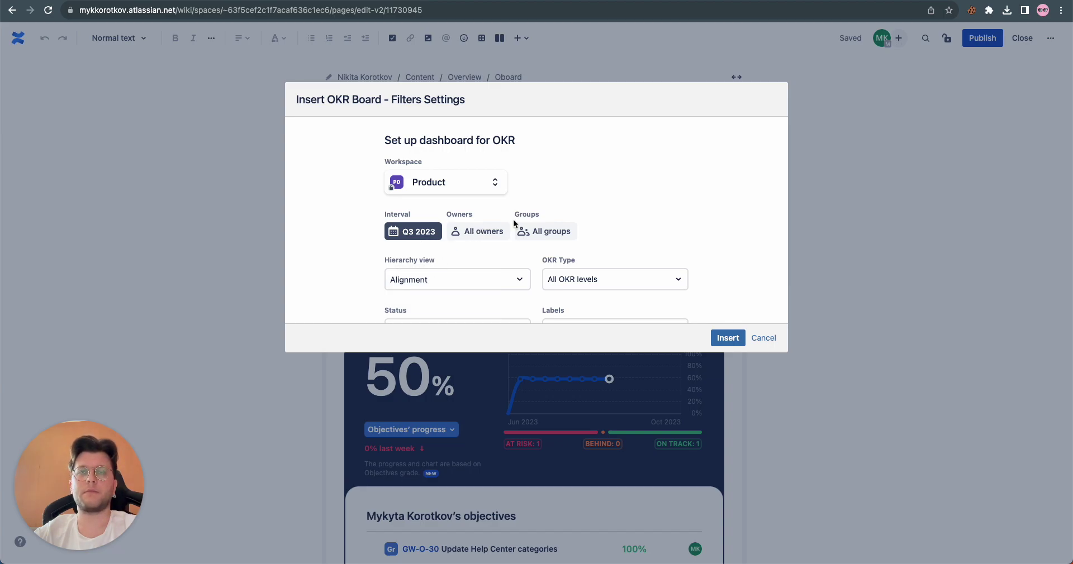
pyautogui.scroll(-2, 588, 223)
pyautogui.scroll(-5, 611, 218)
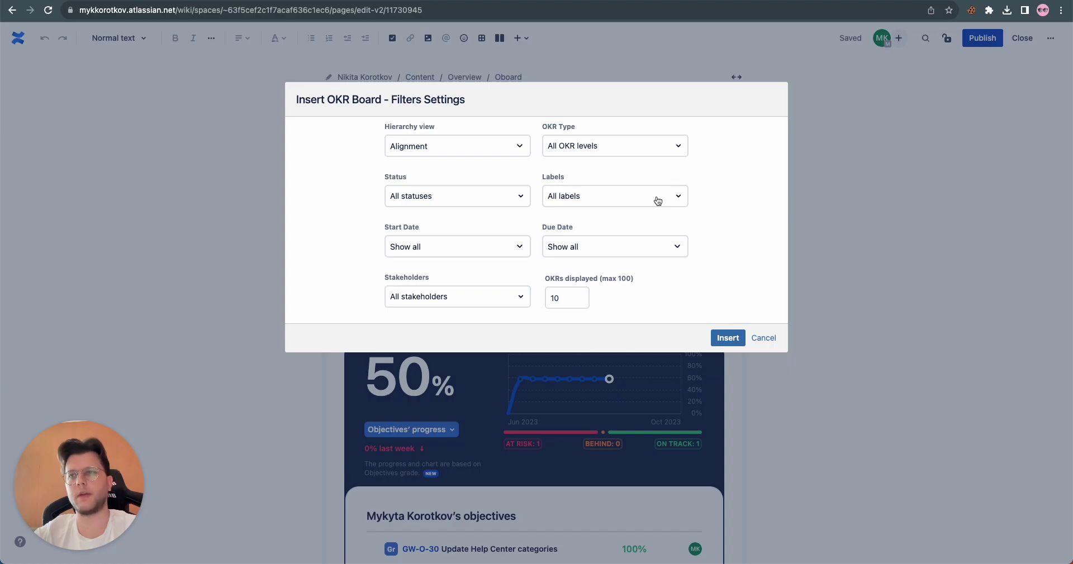
pyautogui.click(733, 335)
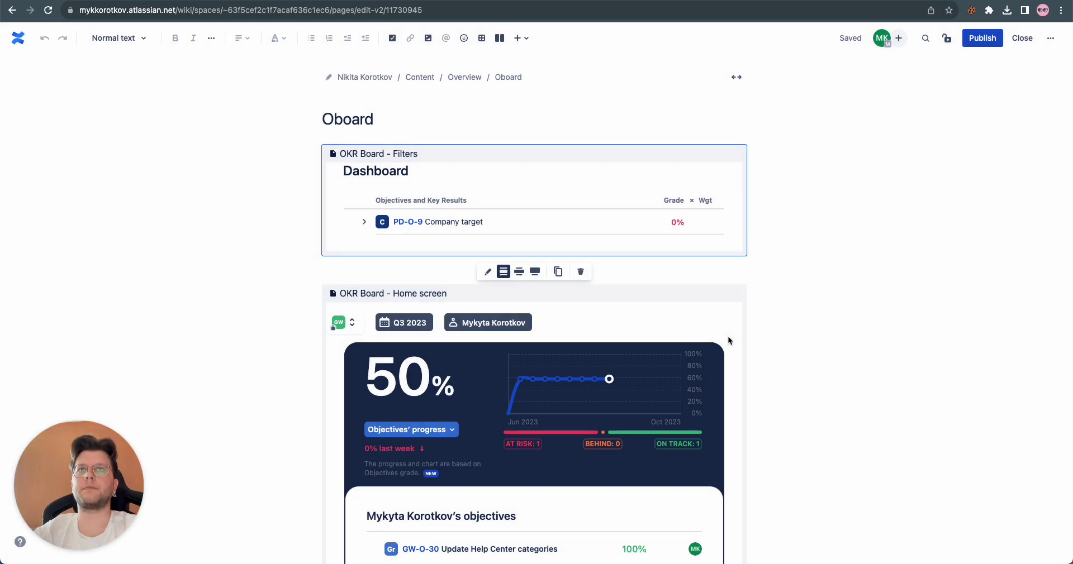
pyautogui.scroll(-1, 729, 341)
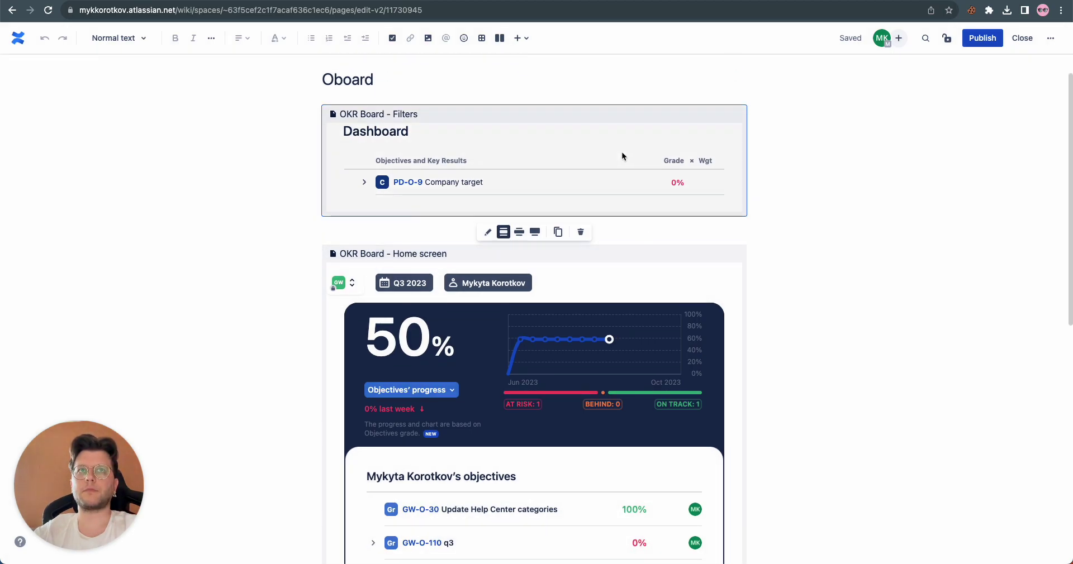
# Step: Publish the edited Oboard page
pyautogui.scroll(-5, 892, 153)
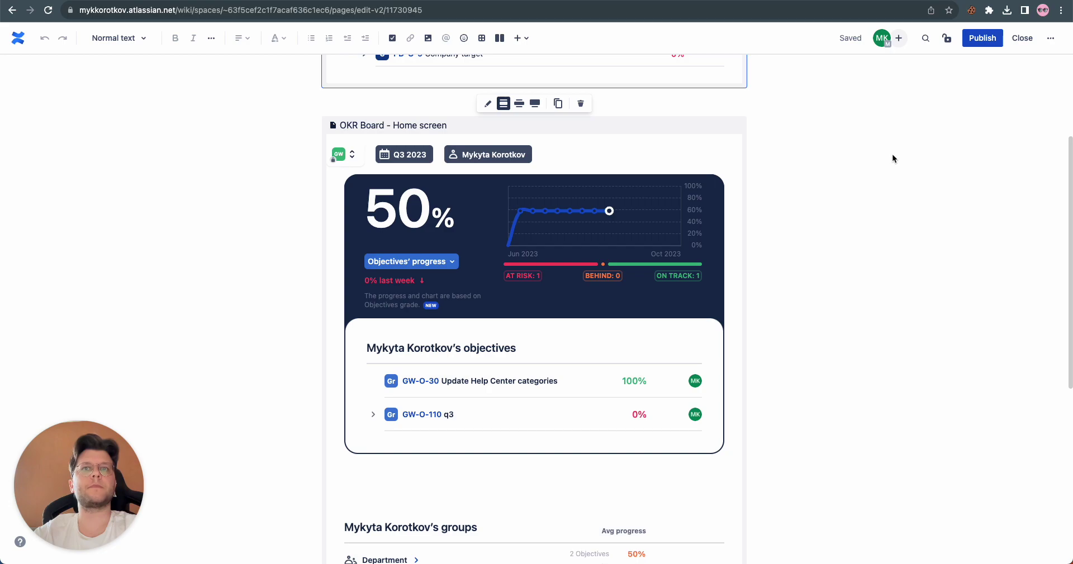
pyautogui.scroll(5, 893, 159)
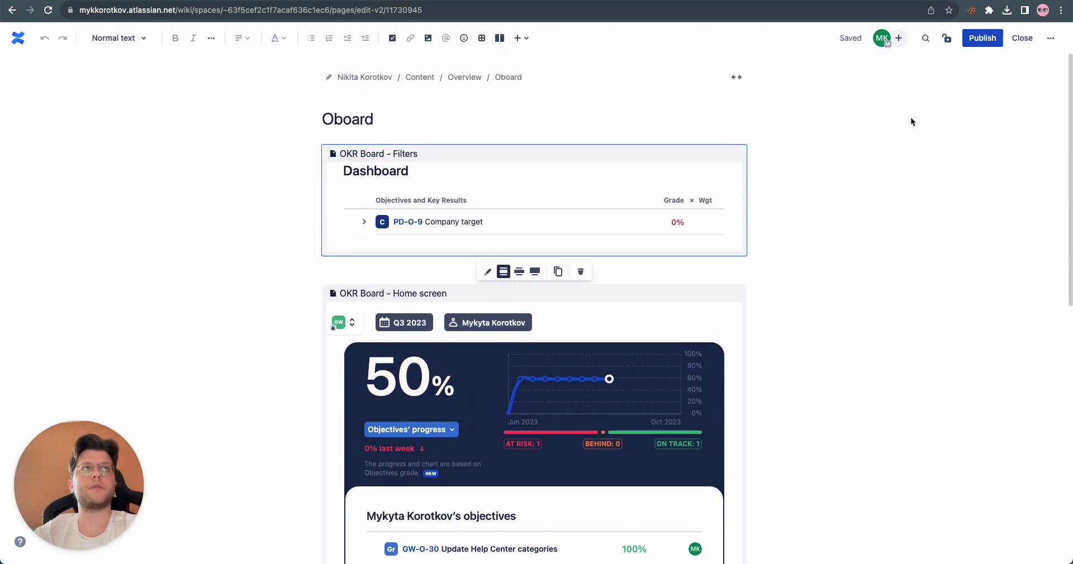
pyautogui.click(978, 39)
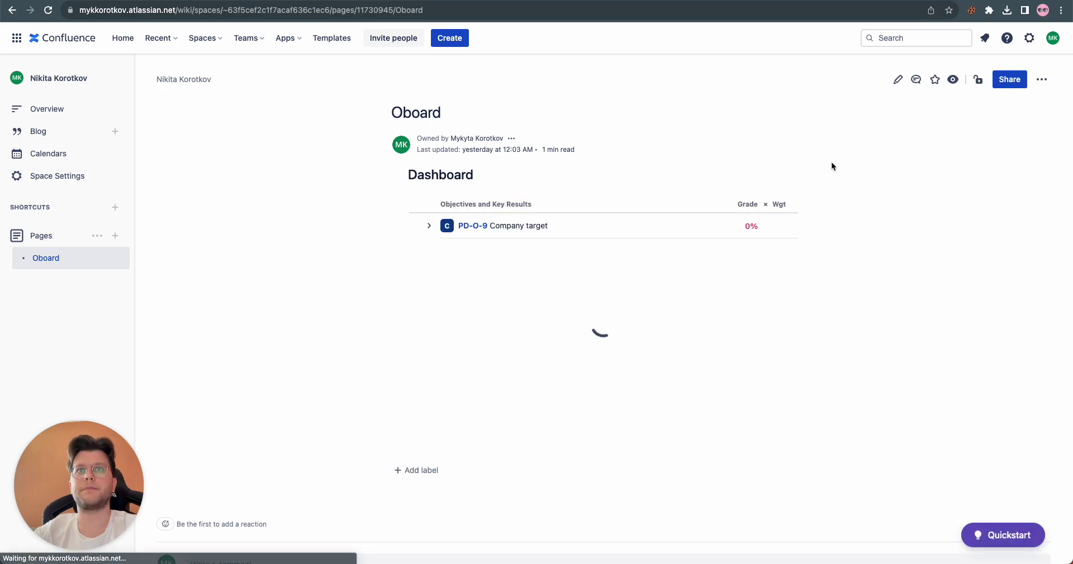
# Step: Expand Company target's child objectives and open PD-O-9 in Jira's OKR Board
pyautogui.scroll(-5, 377, 249)
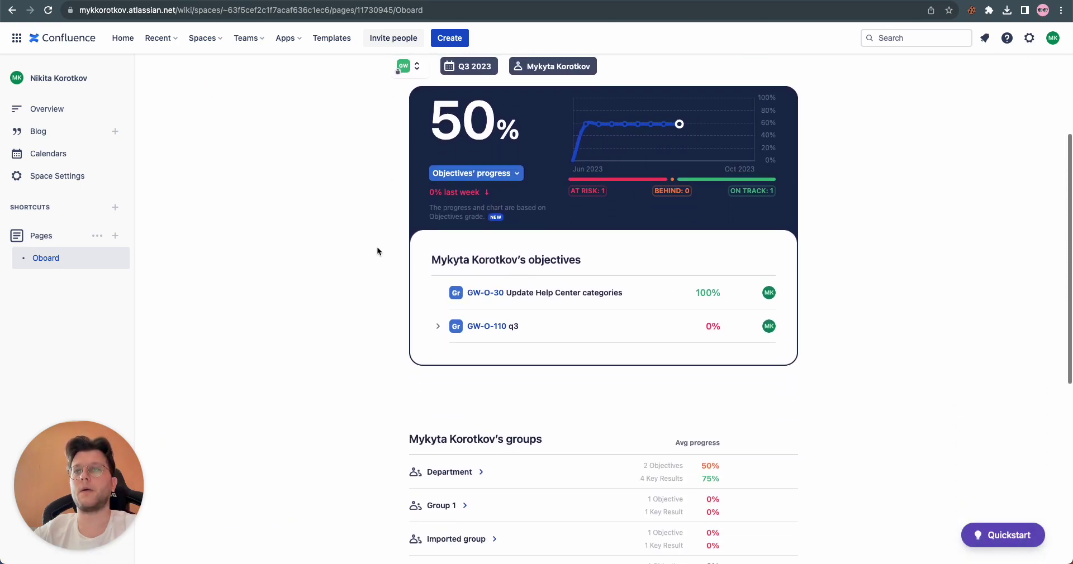
pyautogui.scroll(5, 278, 259)
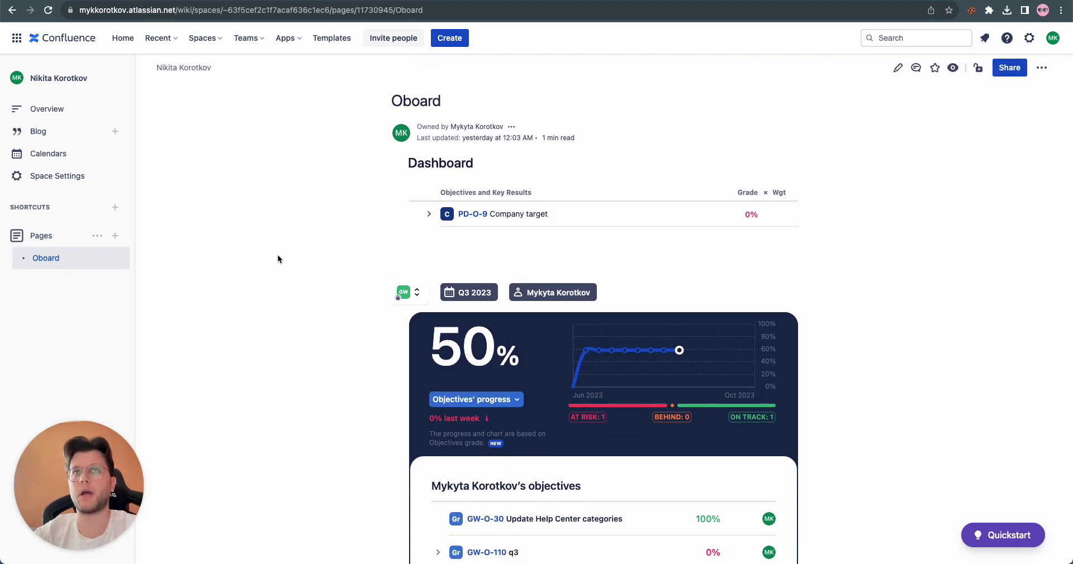
pyautogui.click(429, 216)
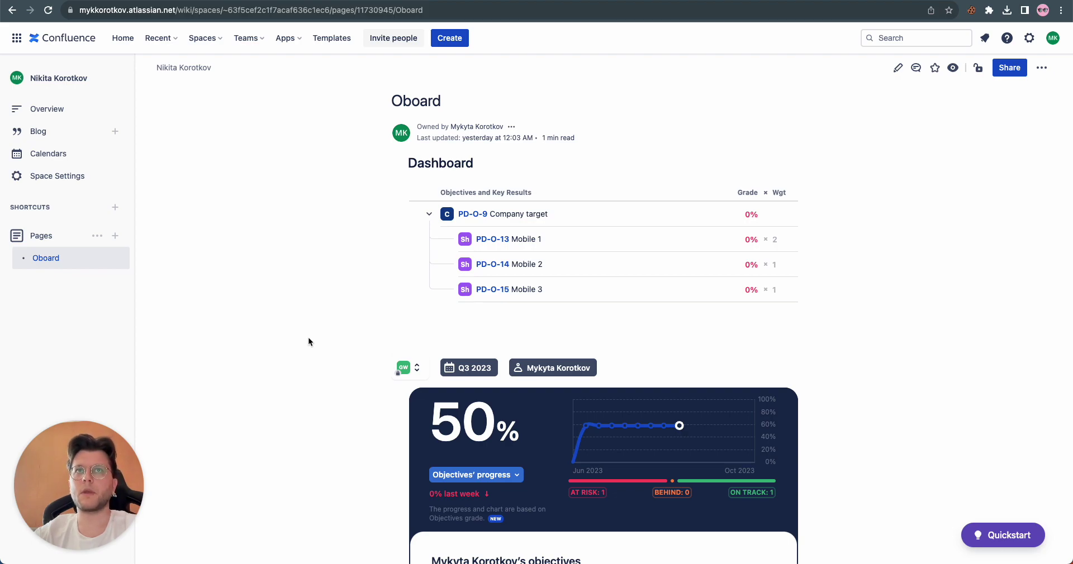
pyautogui.click(466, 217)
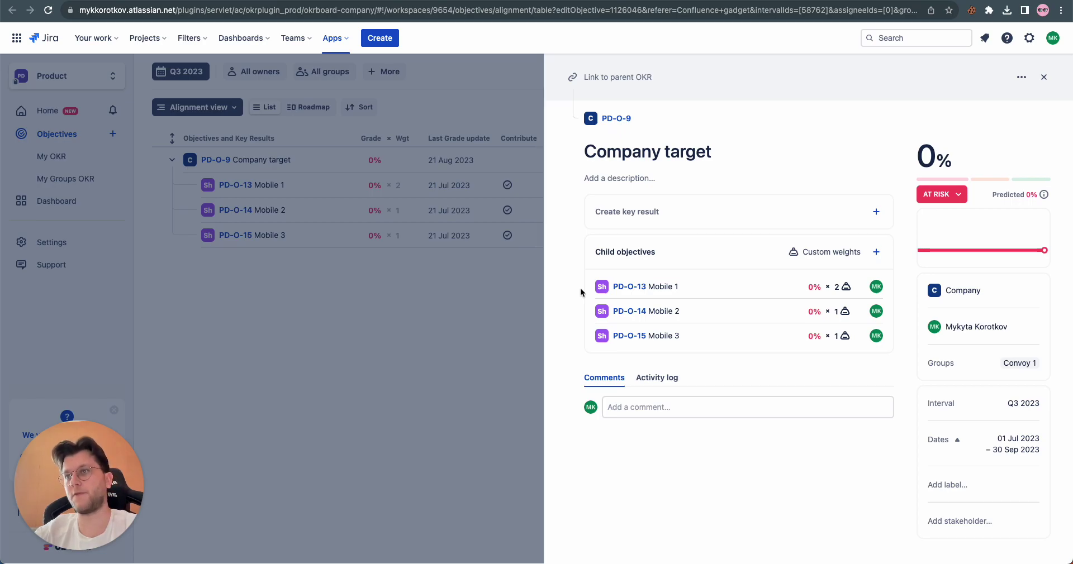
# Step: Return to the Confluence windows, including the Application Links admin and cloud Oboard page
pyautogui.click(605, 7)
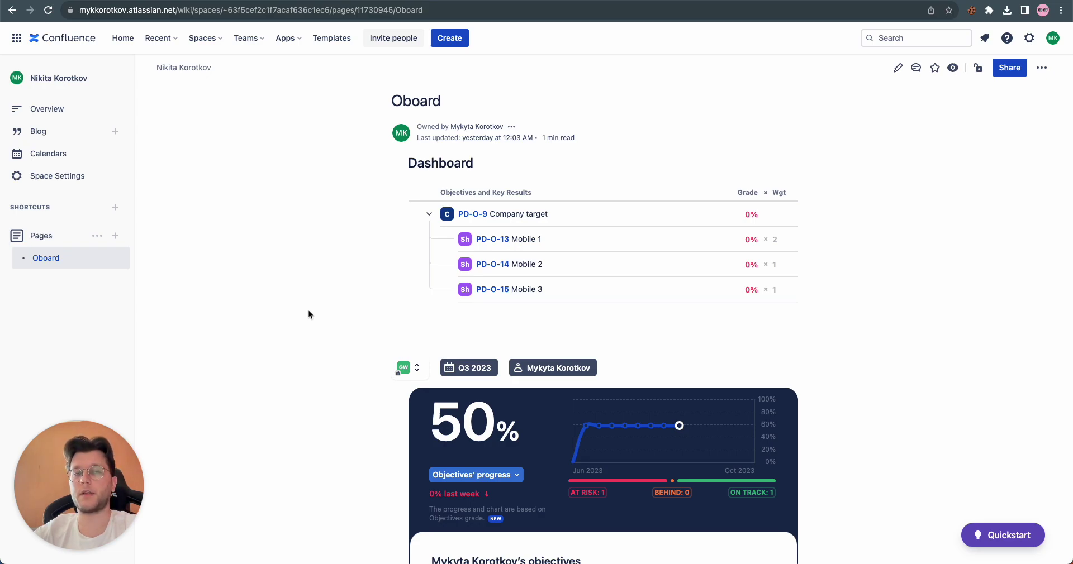
pyautogui.scroll(-1, 309, 315)
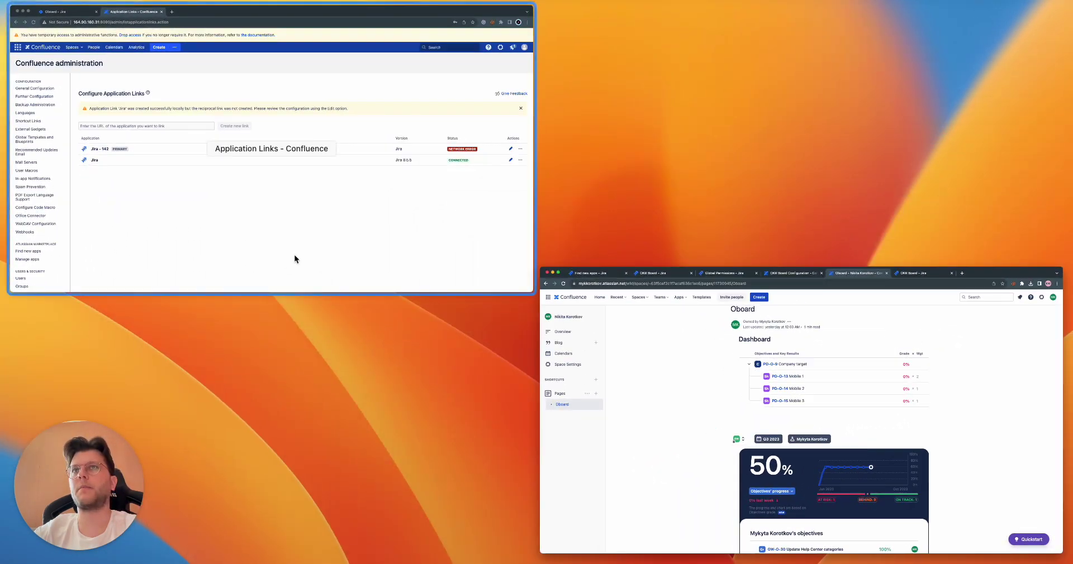
# Step: Delete the Jira 8.5.5 application link from Confluence's admin window, leaving Jira - 142
pyautogui.click(295, 259)
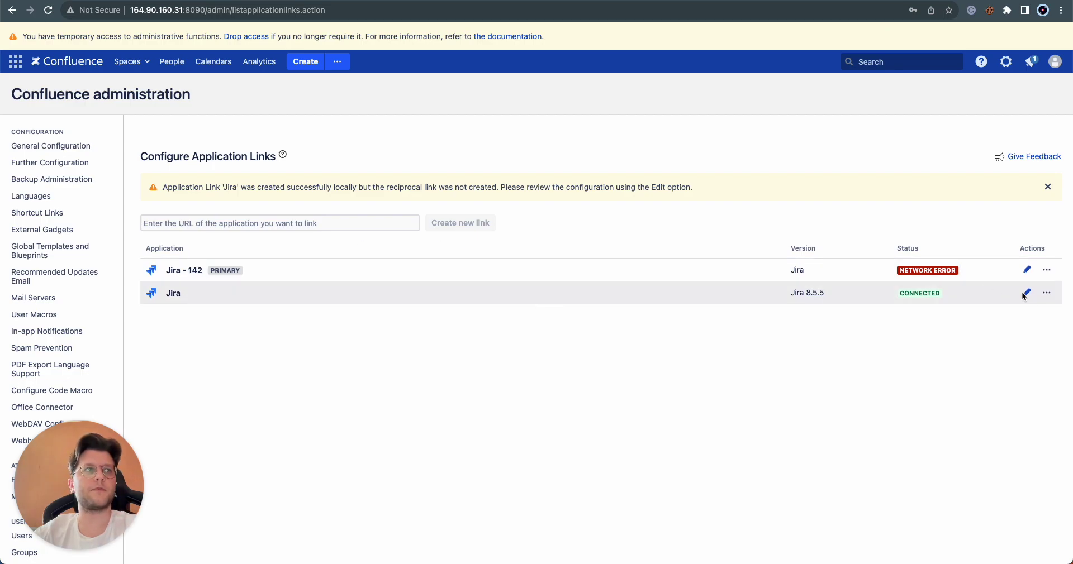
pyautogui.click(1047, 293)
pyautogui.click(993, 353)
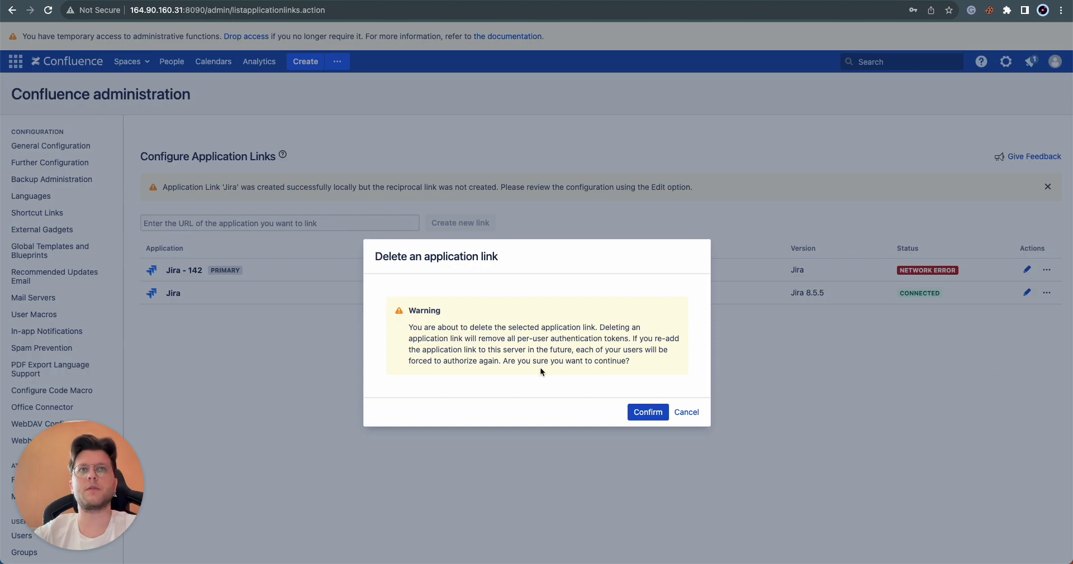
pyautogui.click(638, 412)
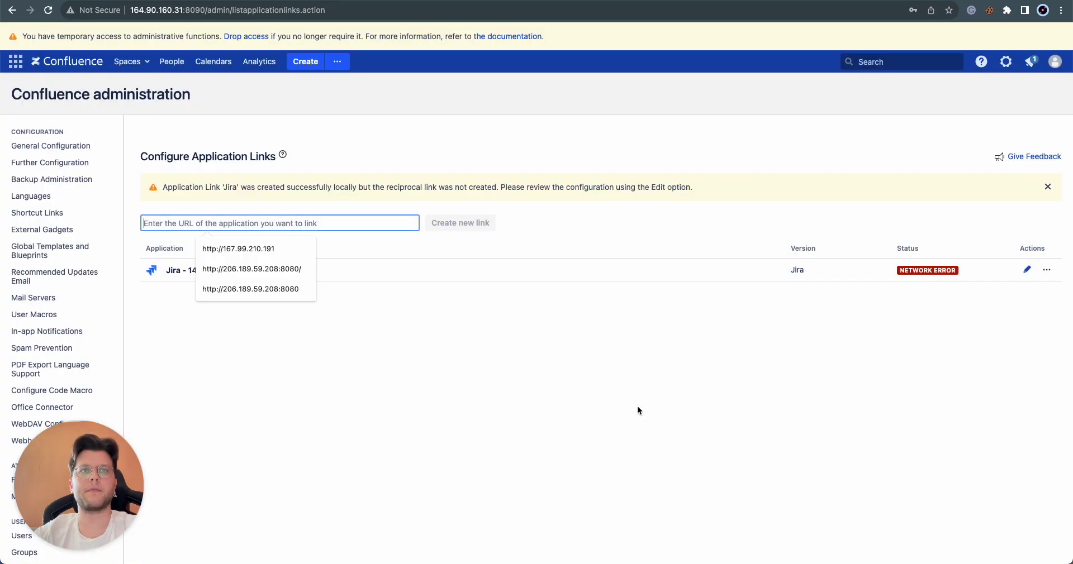
pyautogui.click(371, 398)
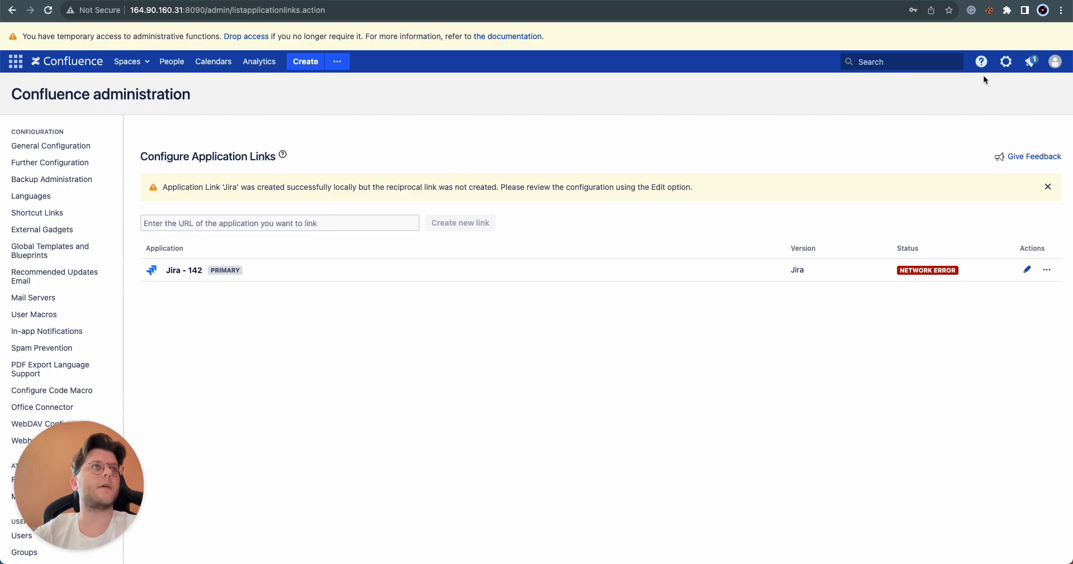
pyautogui.click(1006, 66)
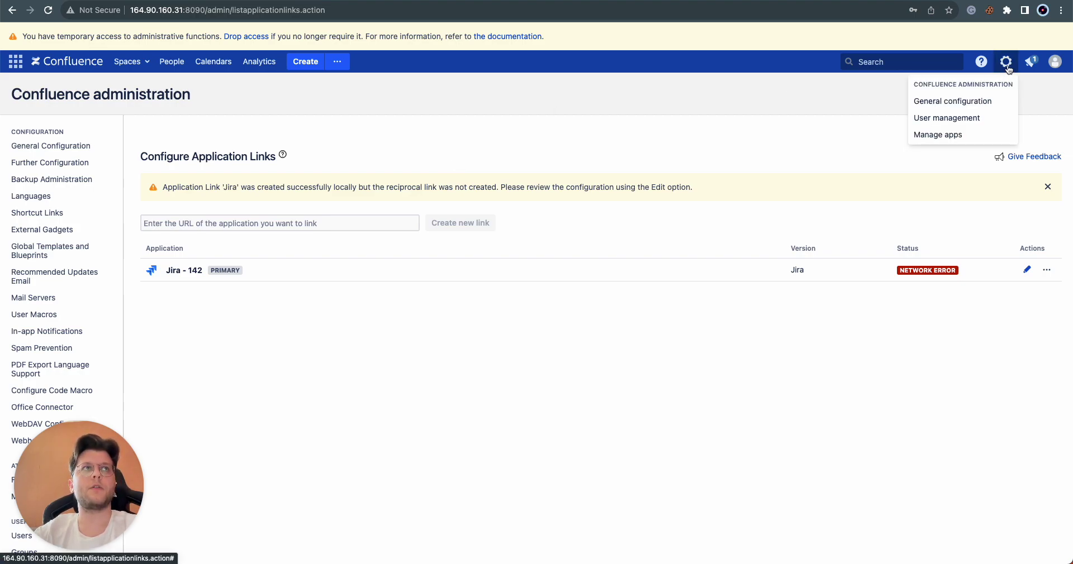
pyautogui.click(783, 102)
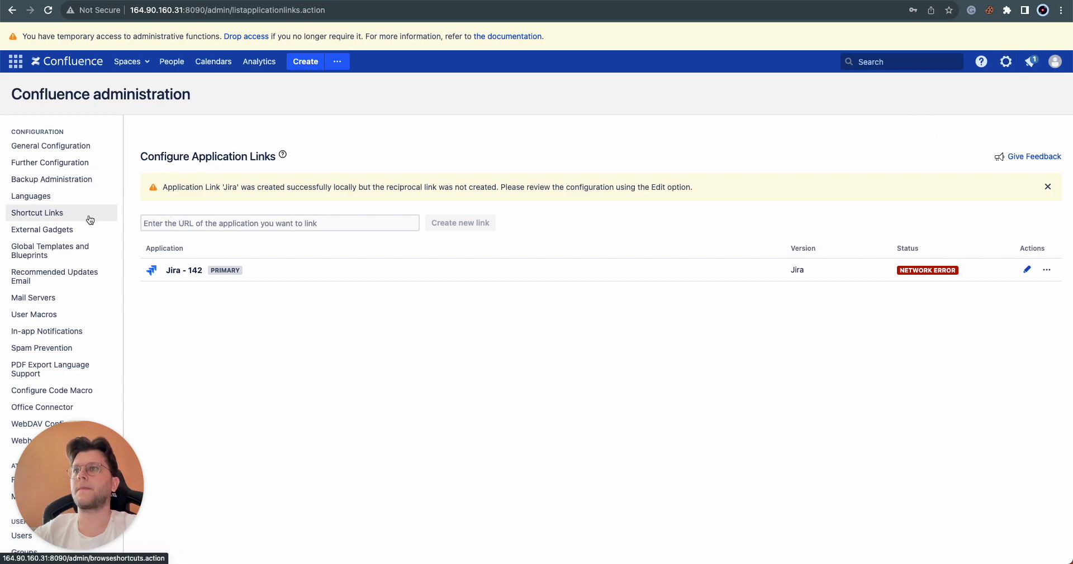
# Step: Reopen Application Links, confirm admin access with the saved password, and review the Jira - 142 link
pyautogui.scroll(-10, 43, 243)
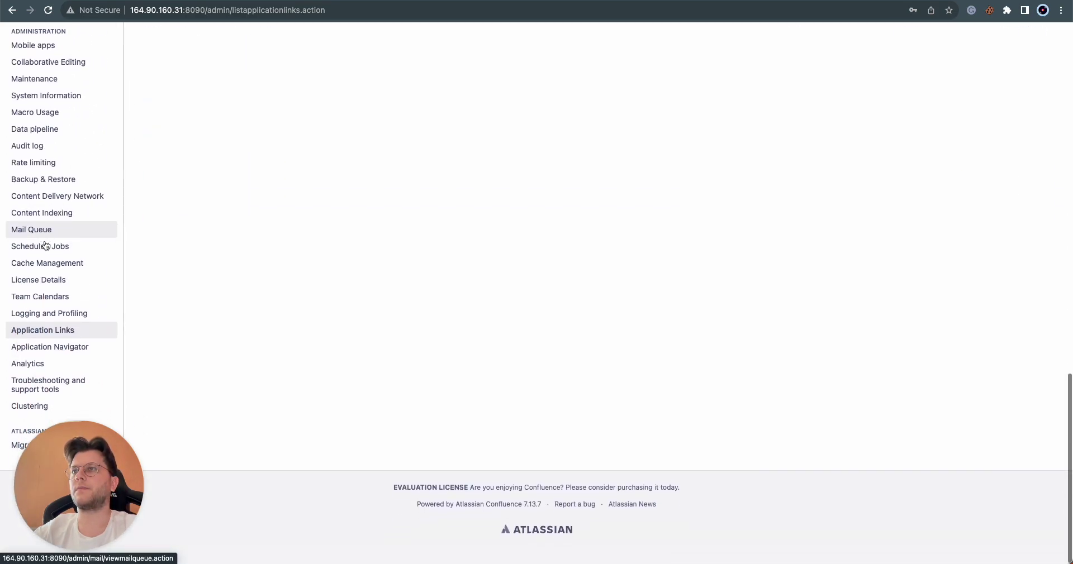
pyautogui.click(45, 346)
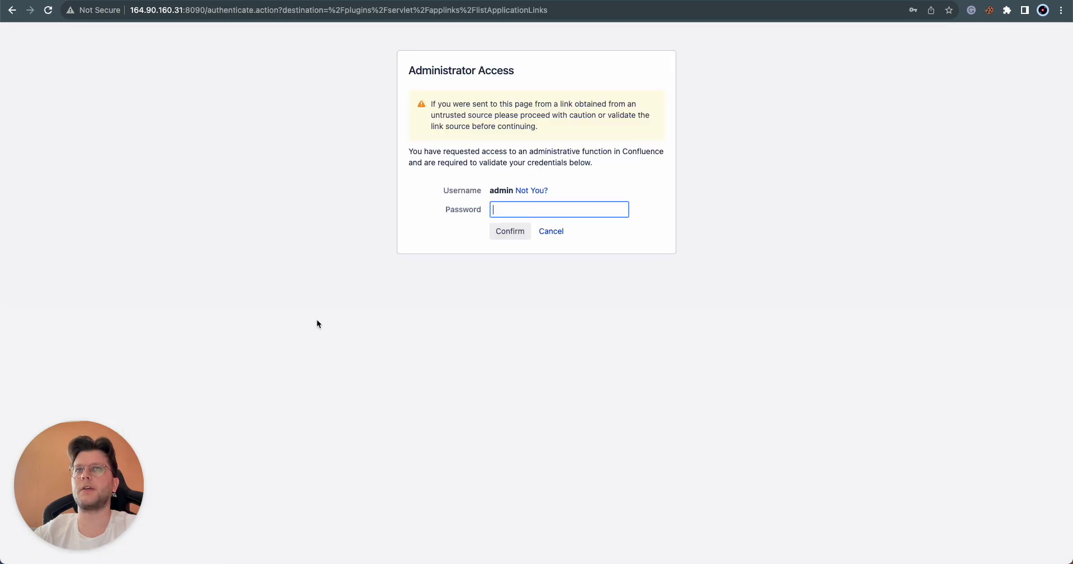
pyautogui.click(494, 217)
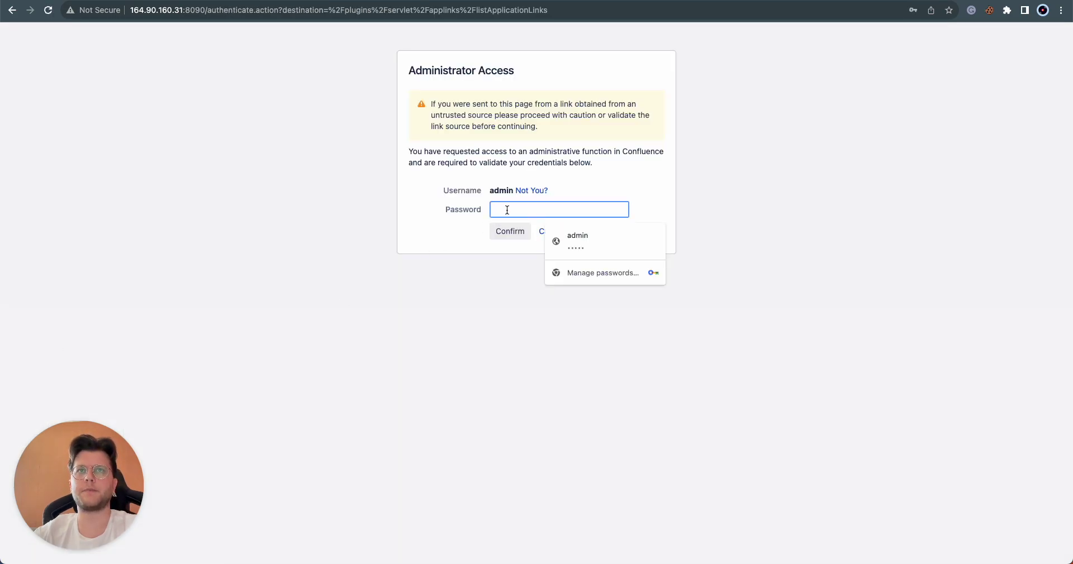
pyautogui.click(579, 242)
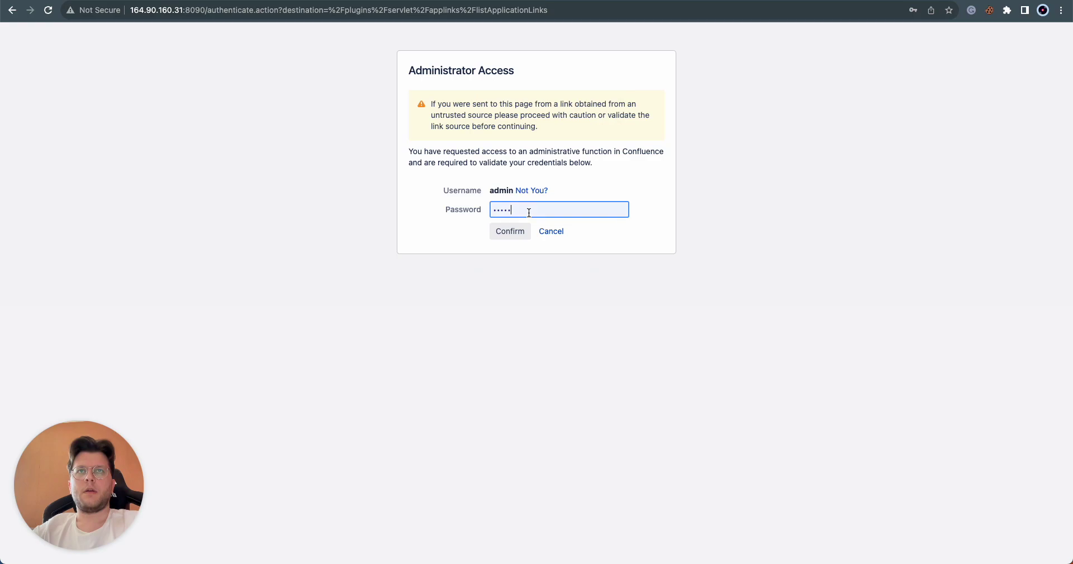
pyautogui.click(510, 231)
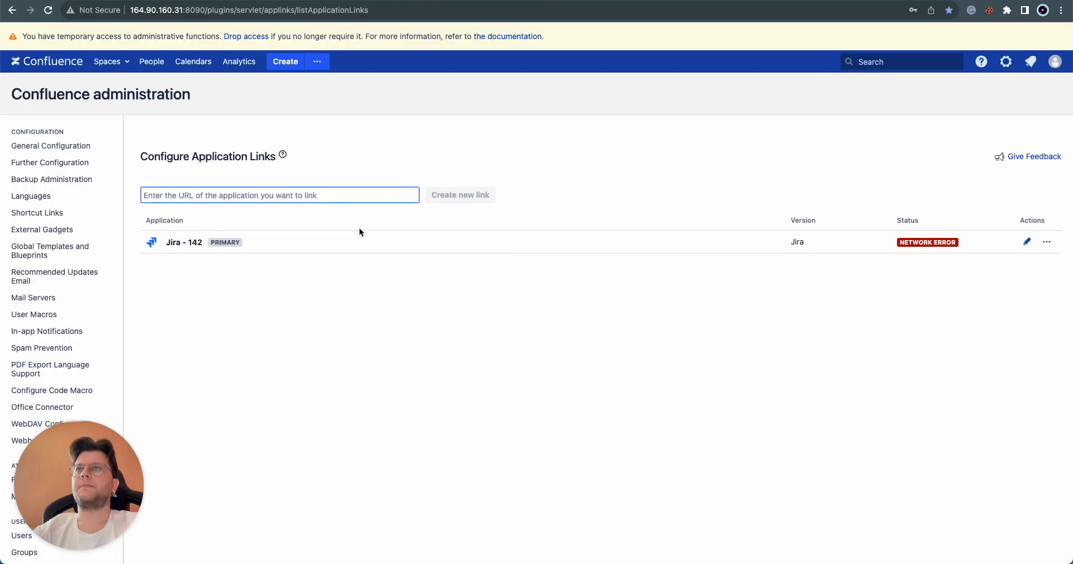
pyautogui.click(545, 178)
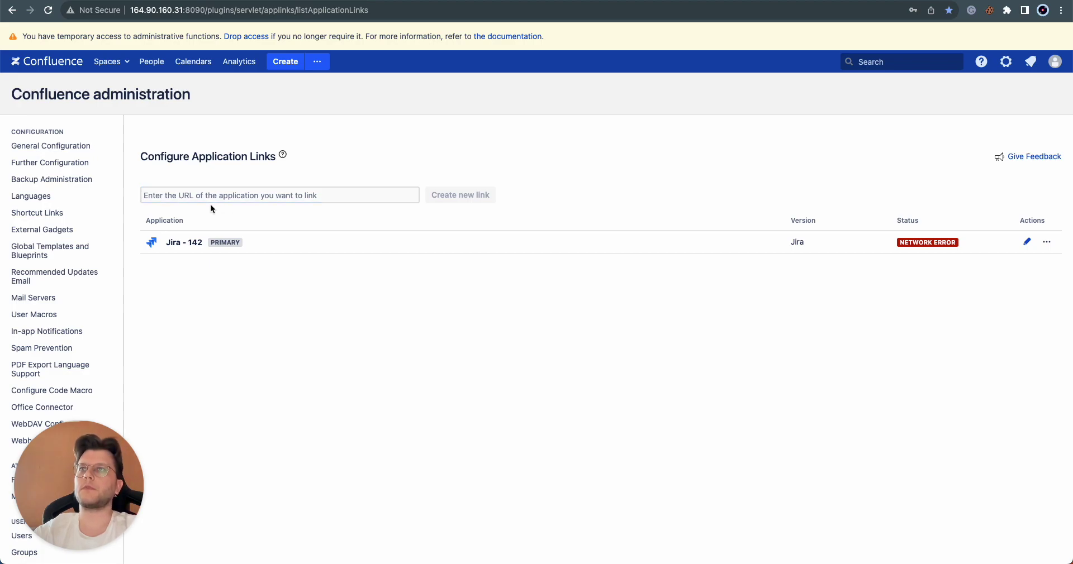
pyautogui.click(226, 197)
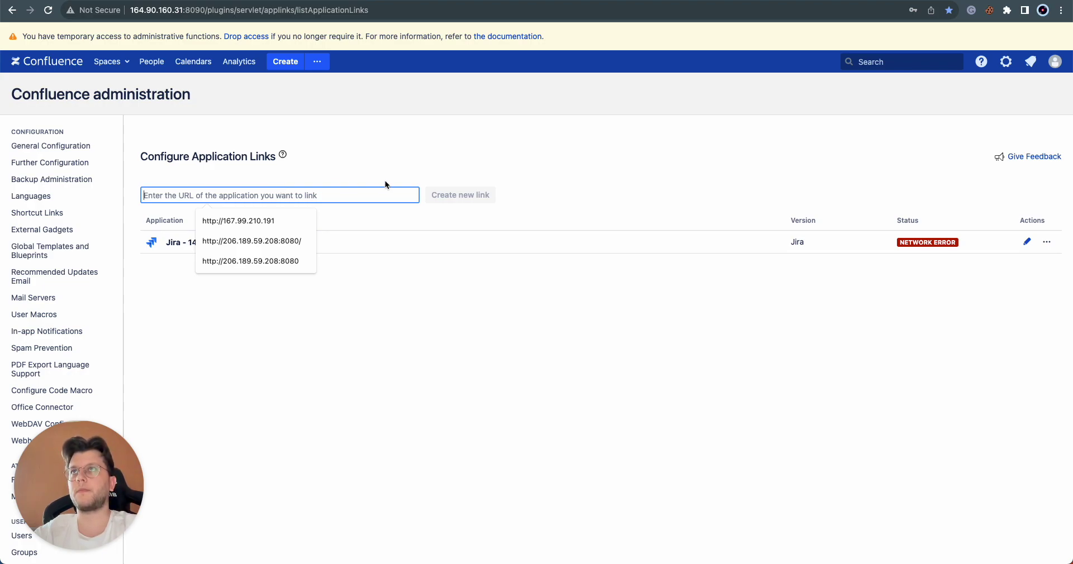
pyautogui.click(442, 166)
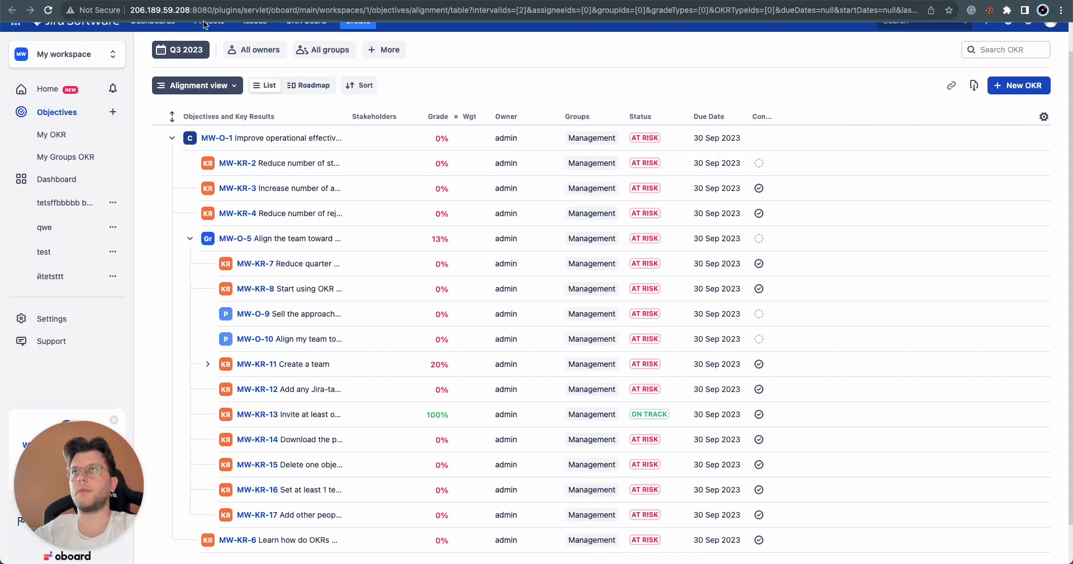
# Step: Copy 206.189.59.208:8080 from the Jira address bar, then go back to Confluence's Application Links page
pyautogui.click(133, 10)
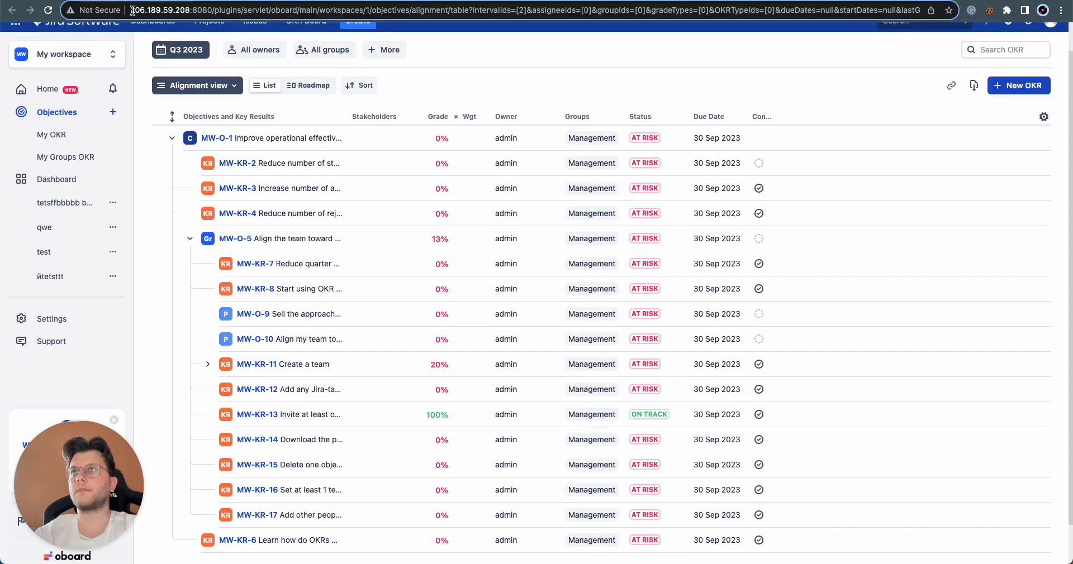
pyautogui.moveTo(132, 10)
pyautogui.mouseDown()
pyautogui.moveTo(212, 7)
pyautogui.moveTo(123, 12)
pyautogui.mouseUp()
pyautogui.press('super+c')
pyautogui.click(210, 6)
pyautogui.rightClick(119, 17)
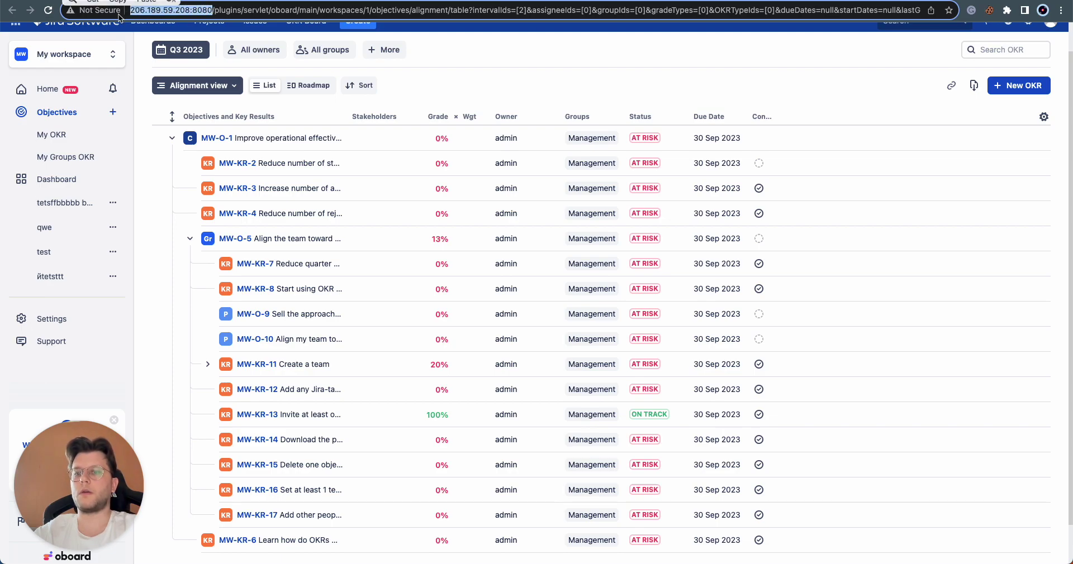
pyautogui.click(118, 1)
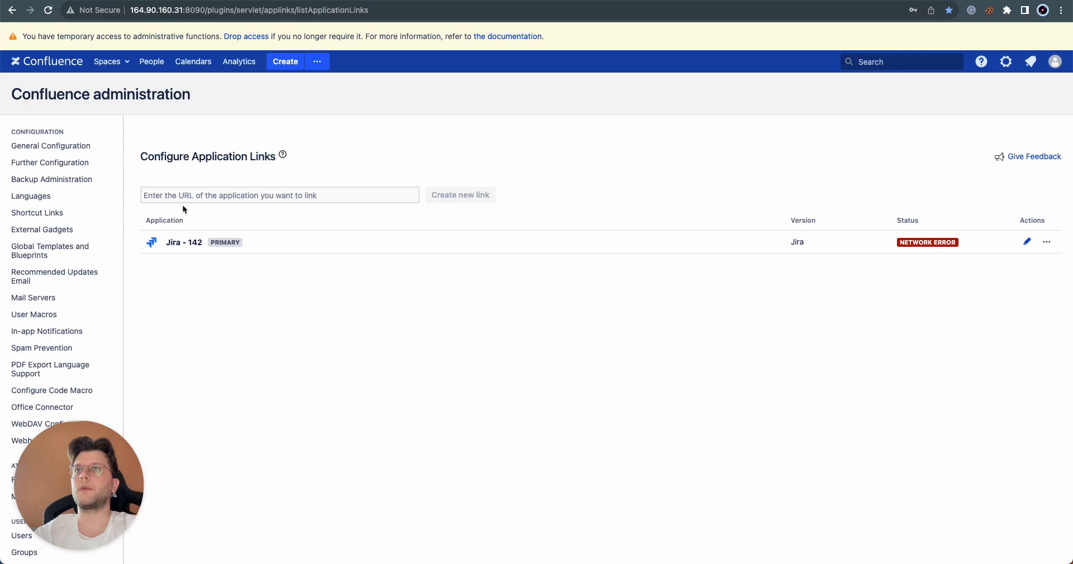
# Step: Create a new application link to the pasted Jira URL 206.189.59.208:8080, accepting the default URLs
pyautogui.click(184, 202)
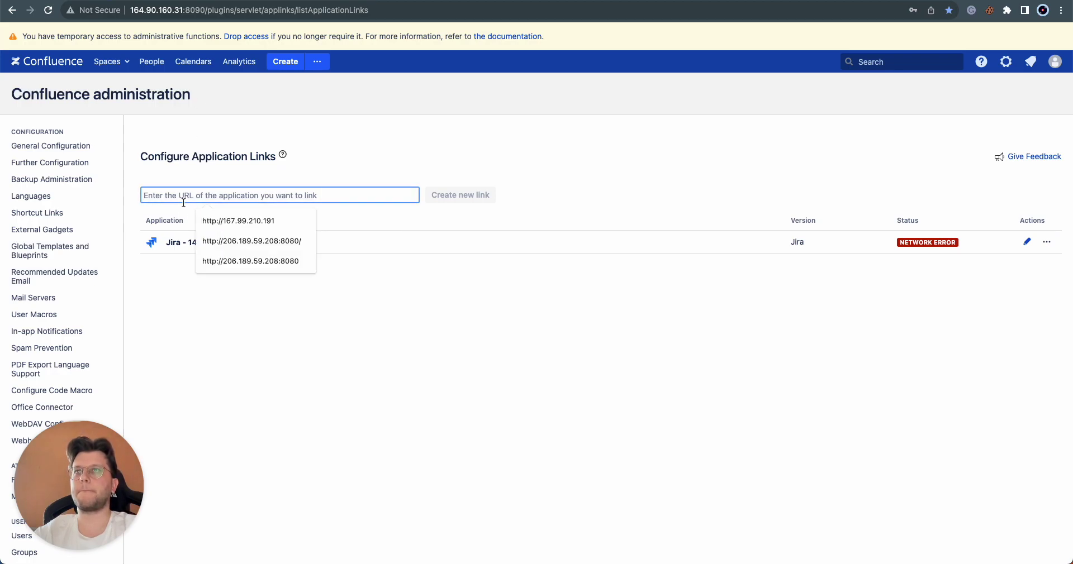
pyautogui.press('super+v')
pyautogui.click(467, 196)
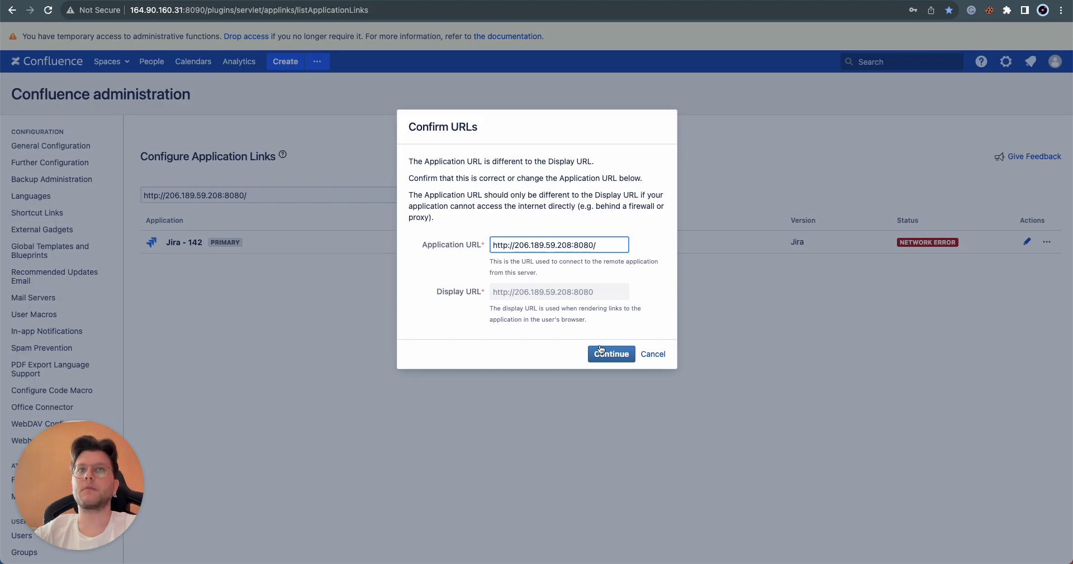
pyautogui.click(601, 351)
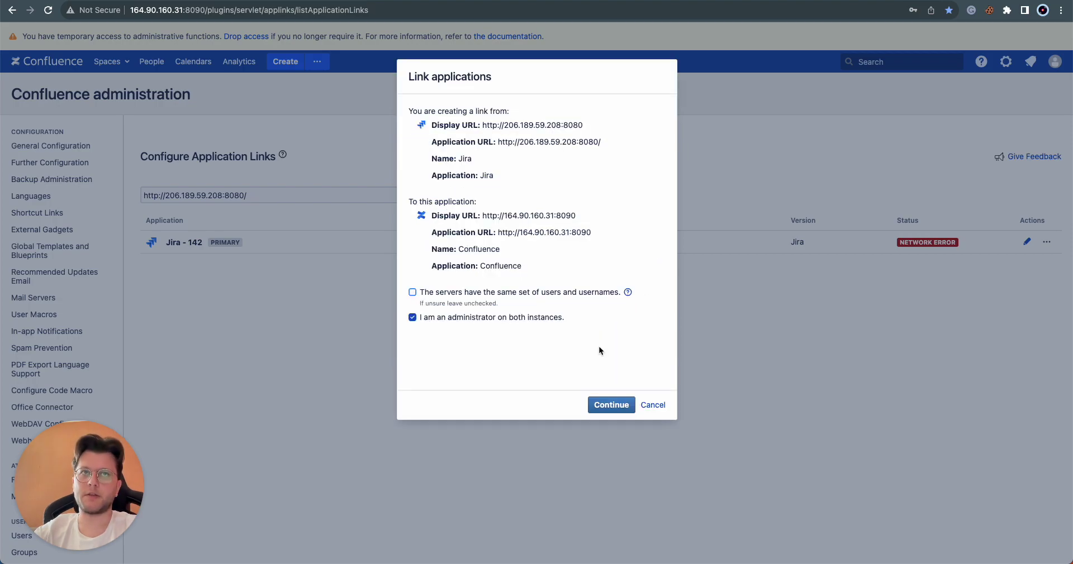
pyautogui.click(594, 405)
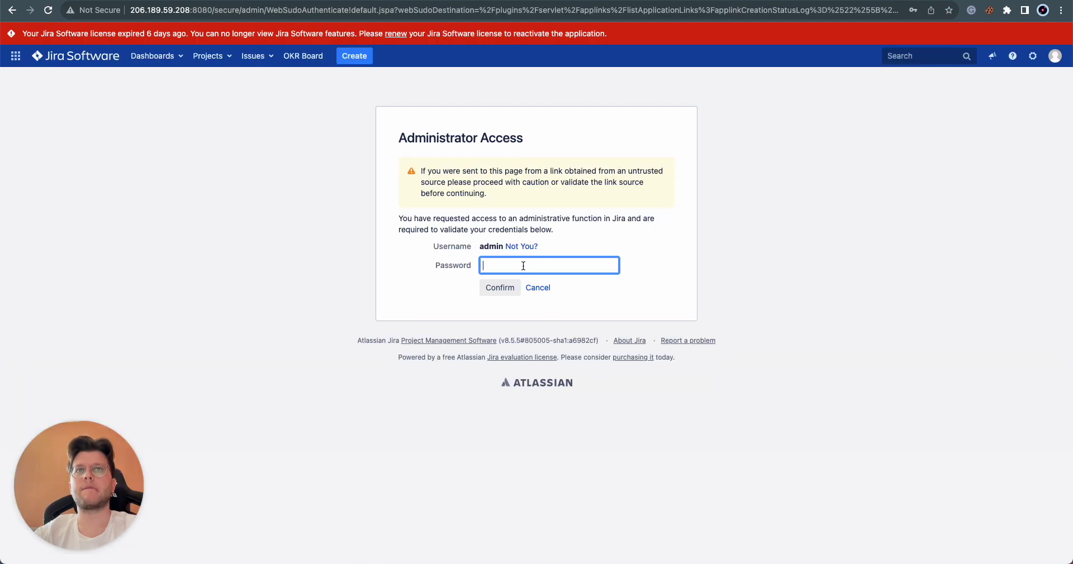
# Step: Authenticate with the saved Jira admin credentials and return to Confluence despite the reciprocal link error
pyautogui.click(523, 266)
pyautogui.click(559, 287)
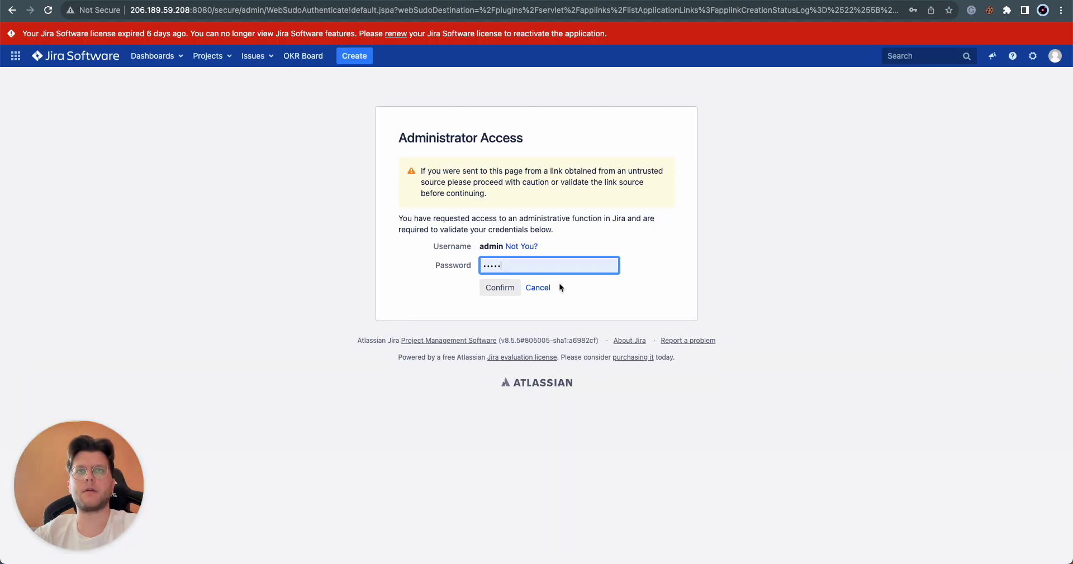
pyautogui.click(511, 289)
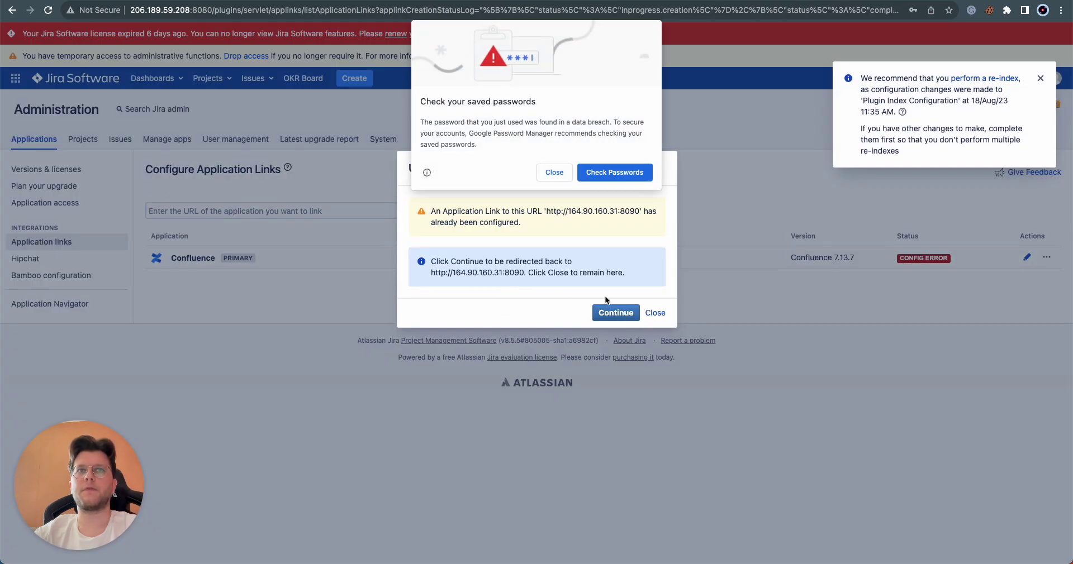
pyautogui.click(543, 172)
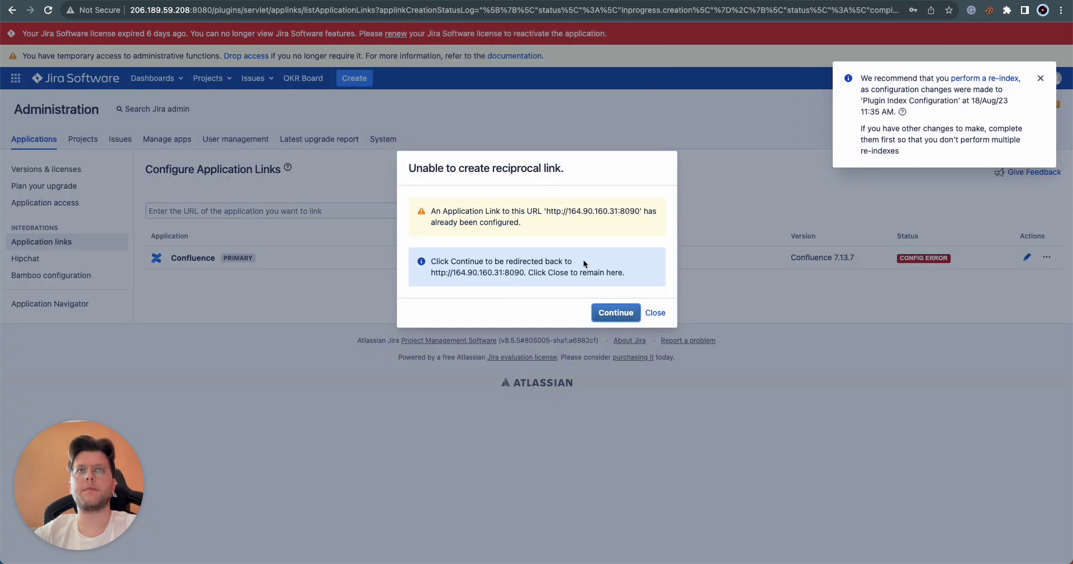
pyautogui.click(604, 314)
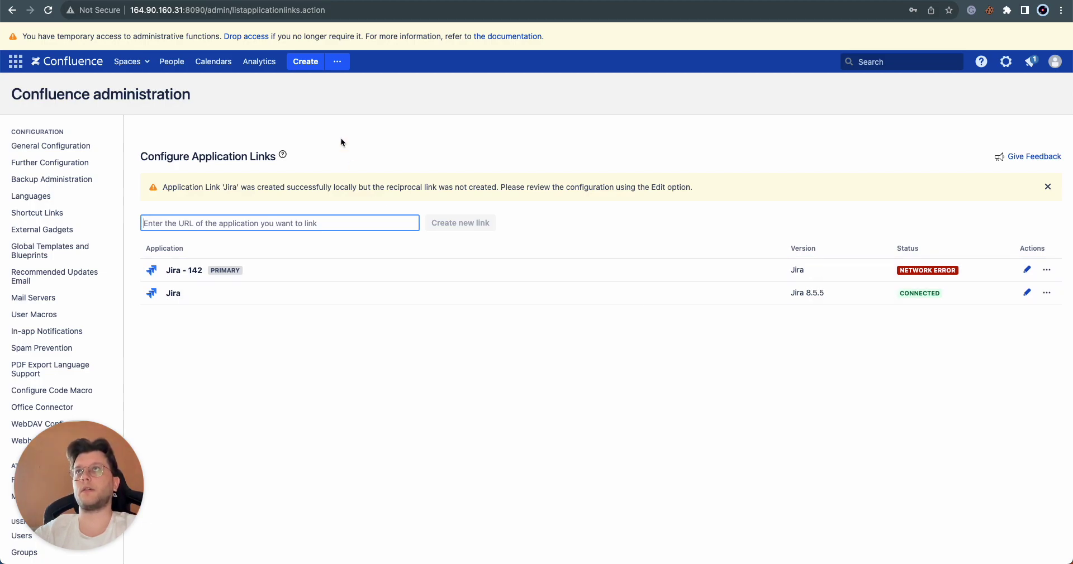
# Step: Go to the TEST space and open its Oboard page, whose Dashboard and Home macros show errors
pyautogui.click(131, 62)
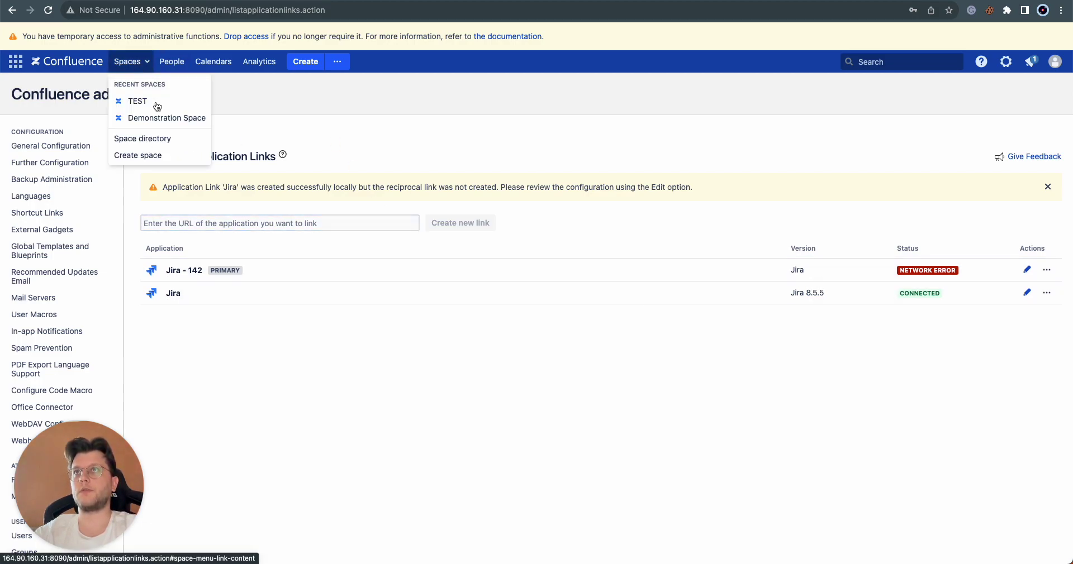
pyautogui.click(156, 99)
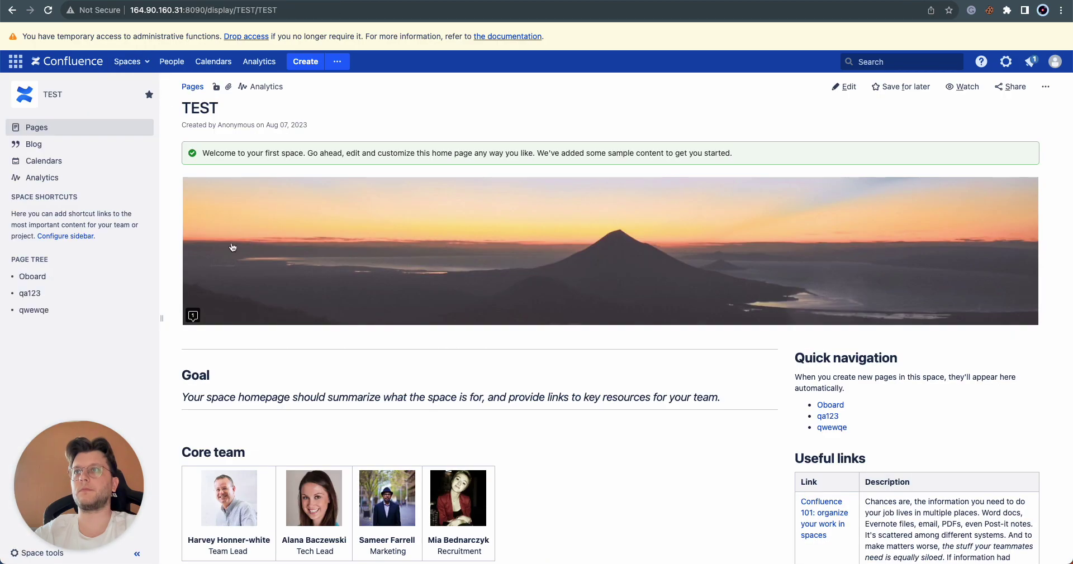
pyautogui.click(33, 278)
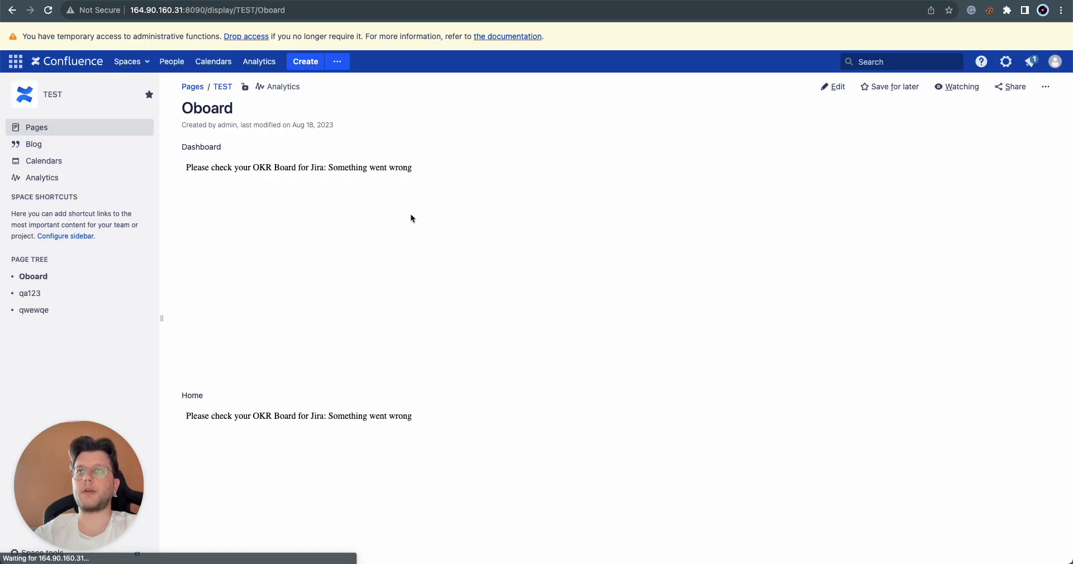